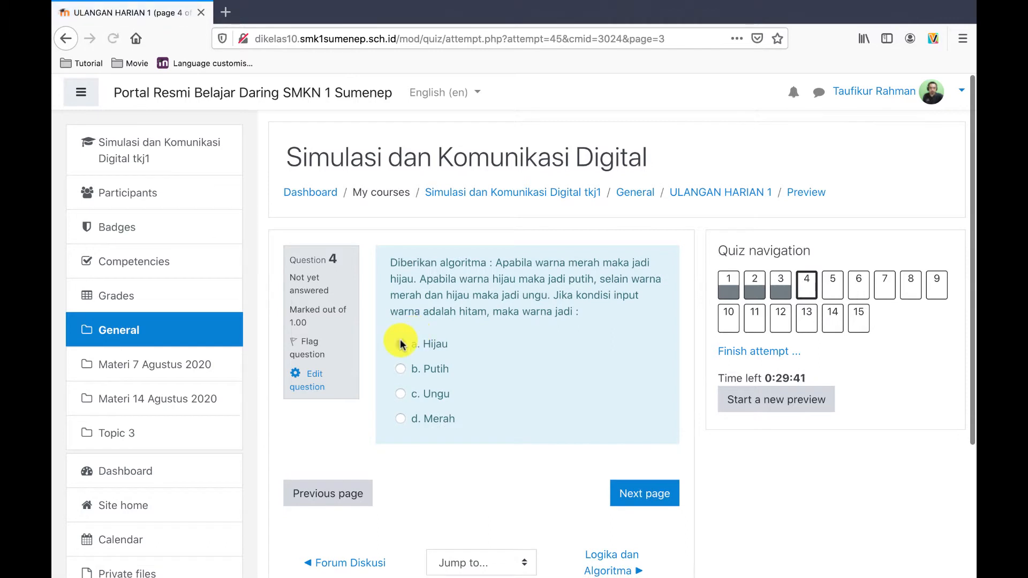
Answer the first three questions of the ULANGAN HARIAN 1 preview, choosing "a=10, b=5" for question 1 and "Character" for question 2.
{"action": "left_click", "coordinate": [400, 312]}
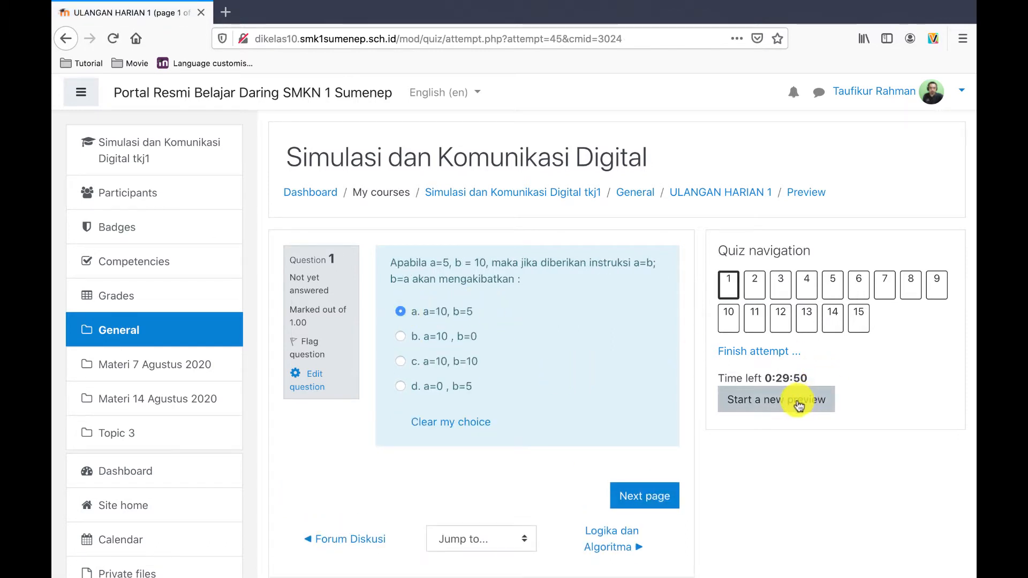
{"action": "left_click", "coordinate": [653, 495]}
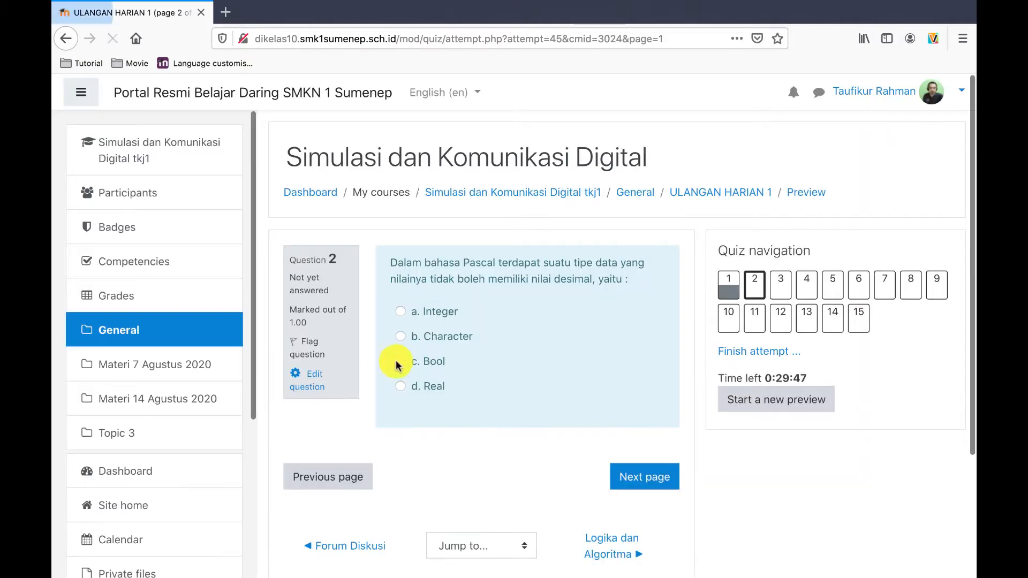
{"action": "left_click", "coordinate": [400, 336]}
{"action": "left_click", "coordinate": [644, 492]}
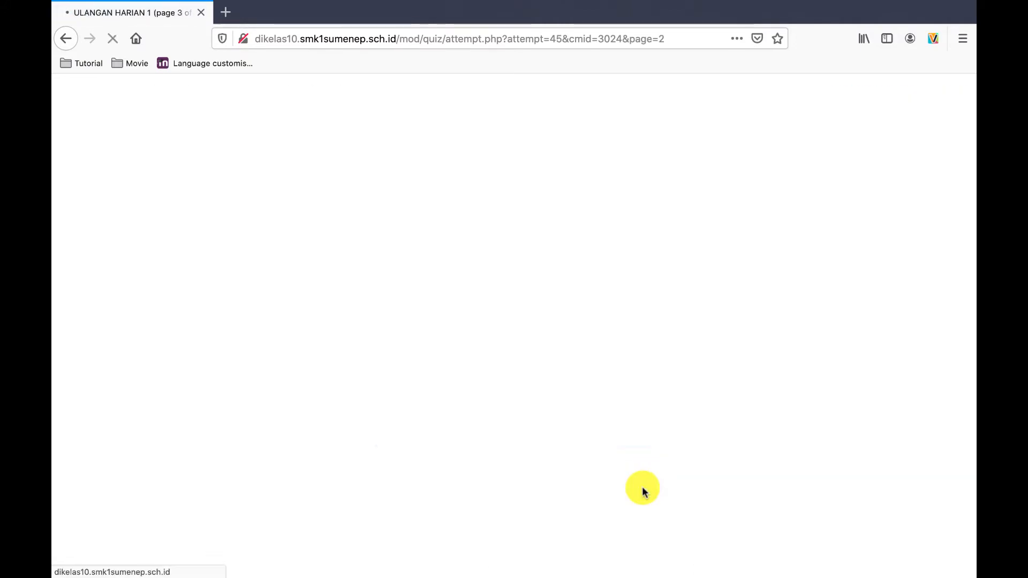
{"action": "left_click", "coordinate": [400, 336]}
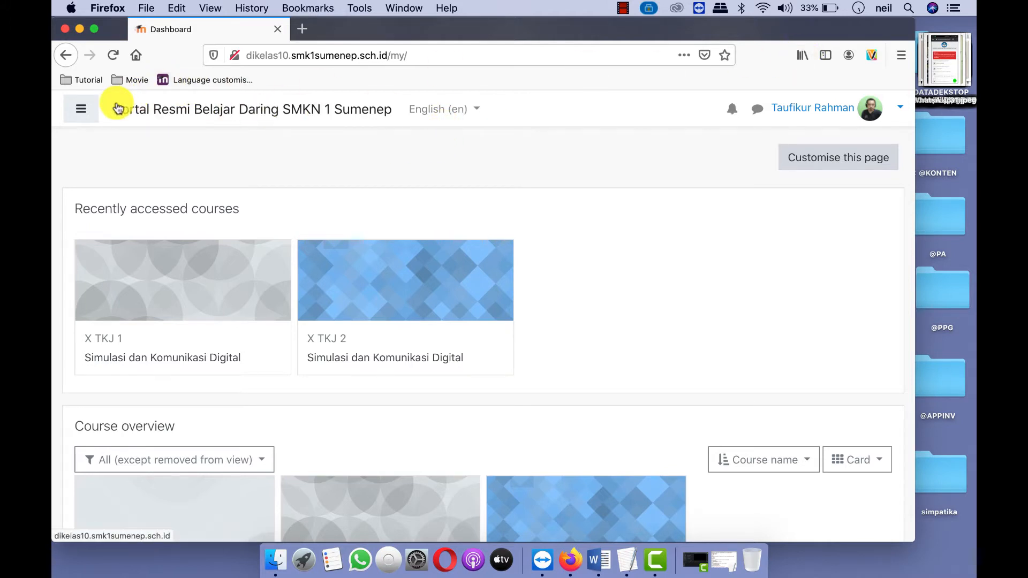
Set the learning portal's display language to English (en).
{"action": "left_click", "coordinate": [477, 110]}
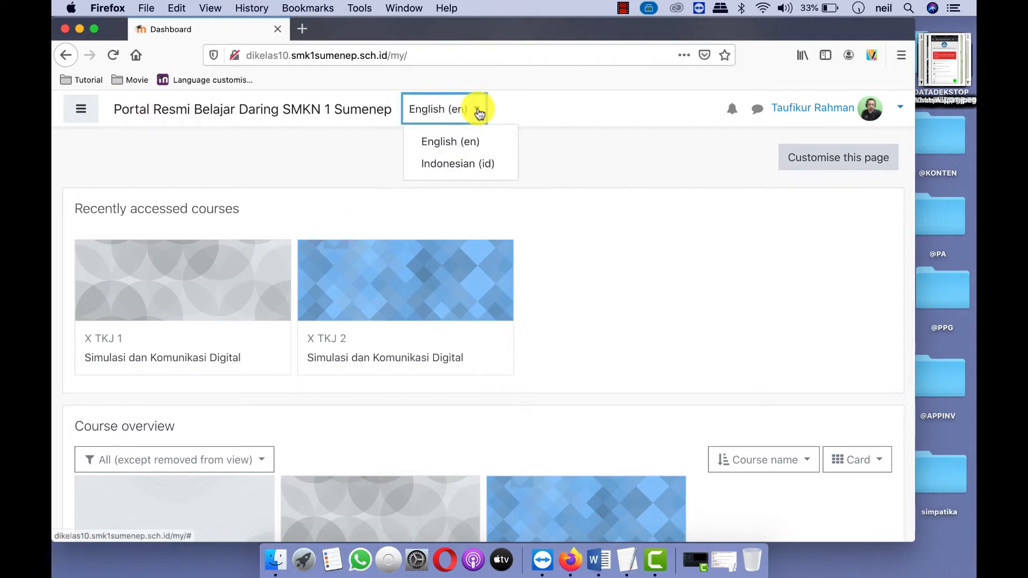
{"action": "left_click", "coordinate": [452, 144]}
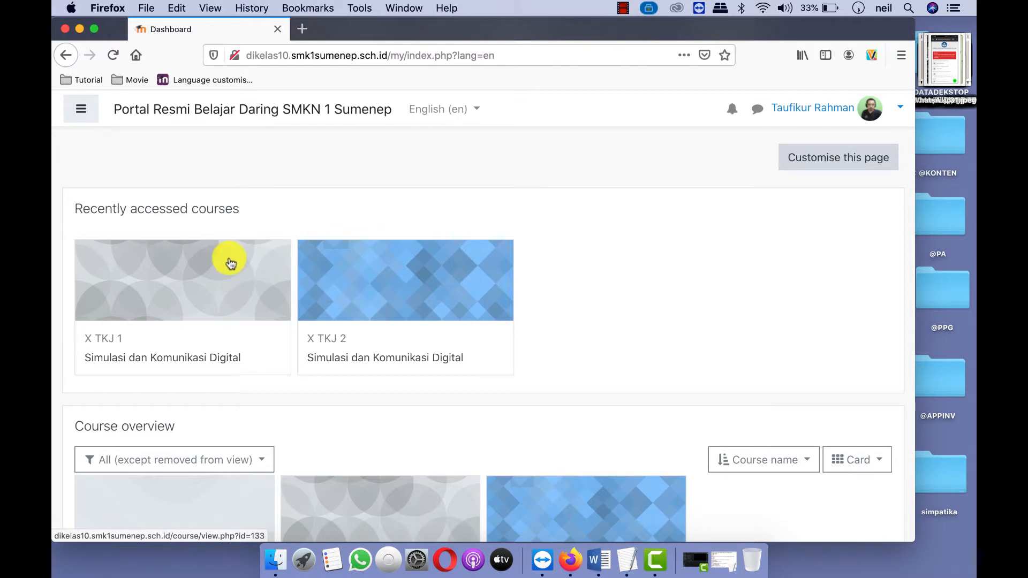
Open the X TKJ 1 course Simulasi dan Komunikasi Digital in full screen with its course navigation shown.
{"action": "left_click", "coordinate": [174, 298]}
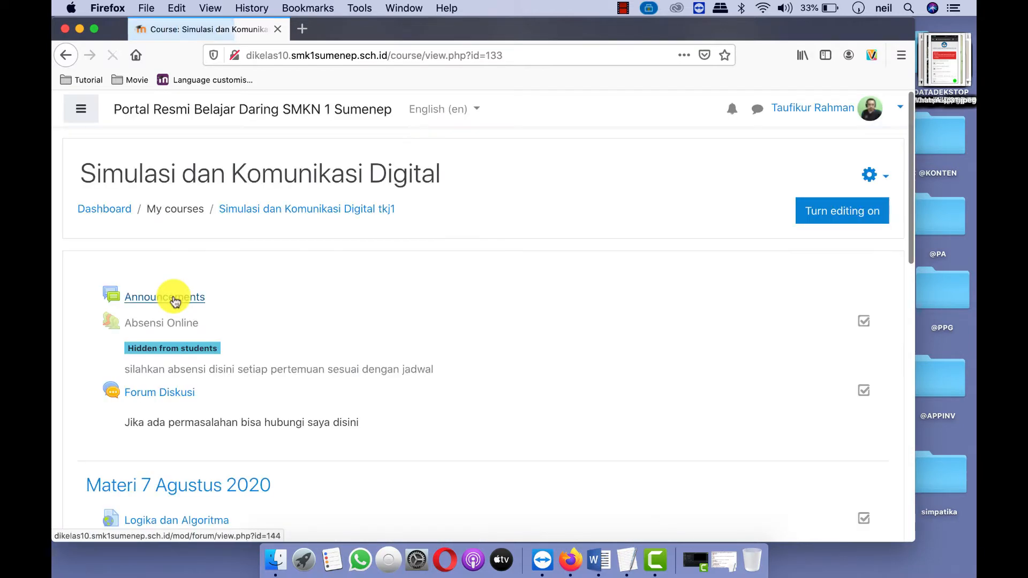
{"action": "left_click", "coordinate": [94, 31]}
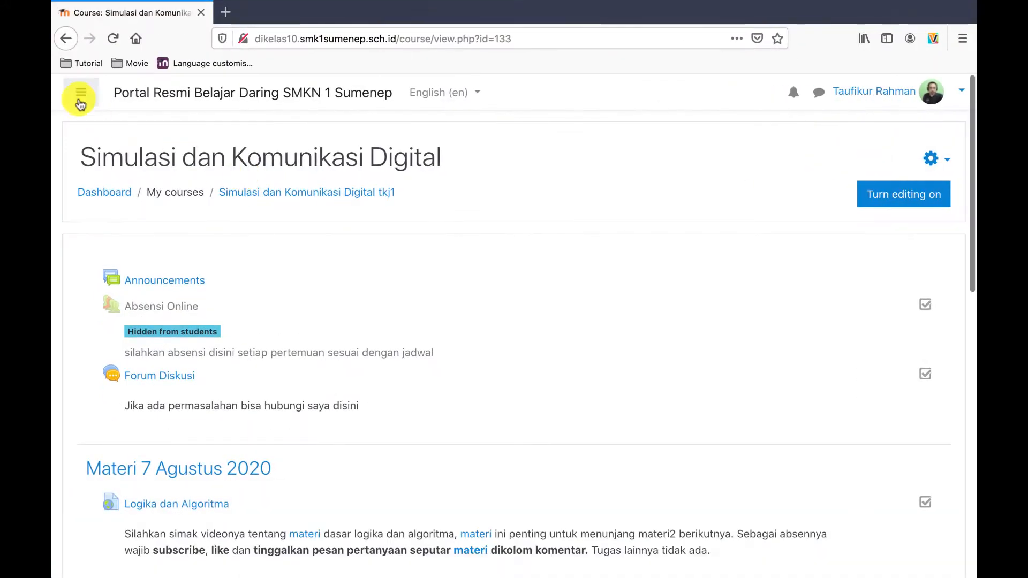
{"action": "left_click", "coordinate": [77, 97]}
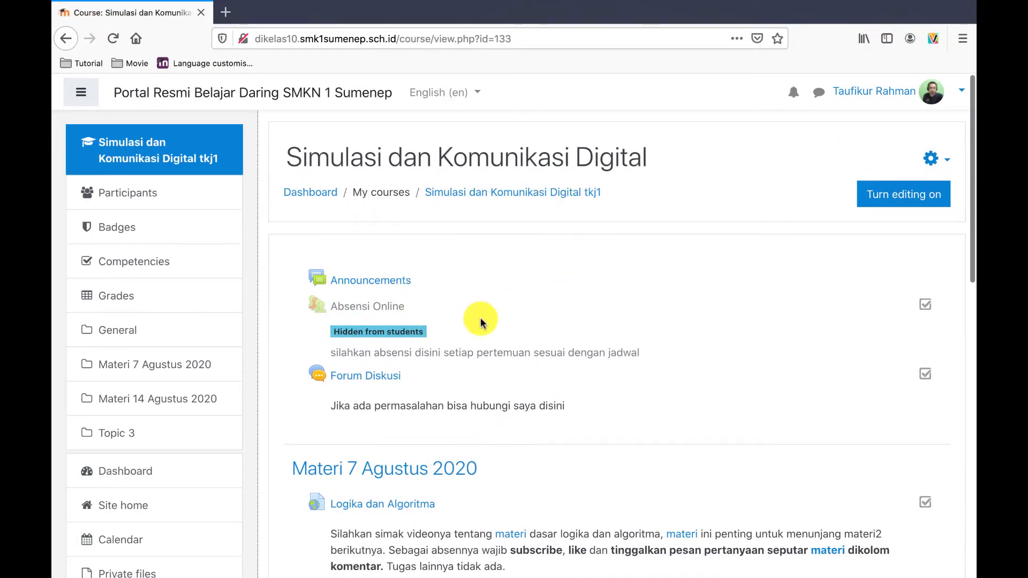
Review the sections of the Simulasi dan Komunikasi Digital course and turn on editing for it.
{"action": "scroll", "coordinate": [481, 321], "scroll_direction": "down", "scroll_amount": 2}
{"action": "scroll", "coordinate": [480, 321], "scroll_direction": "down", "scroll_amount": 6}
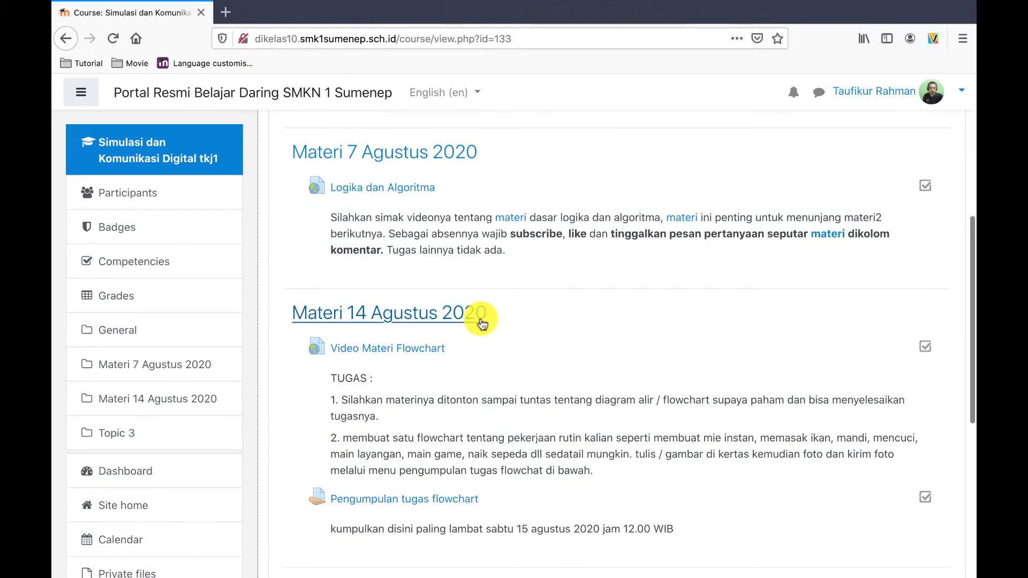
{"action": "scroll", "coordinate": [482, 321], "scroll_direction": "down", "scroll_amount": 5}
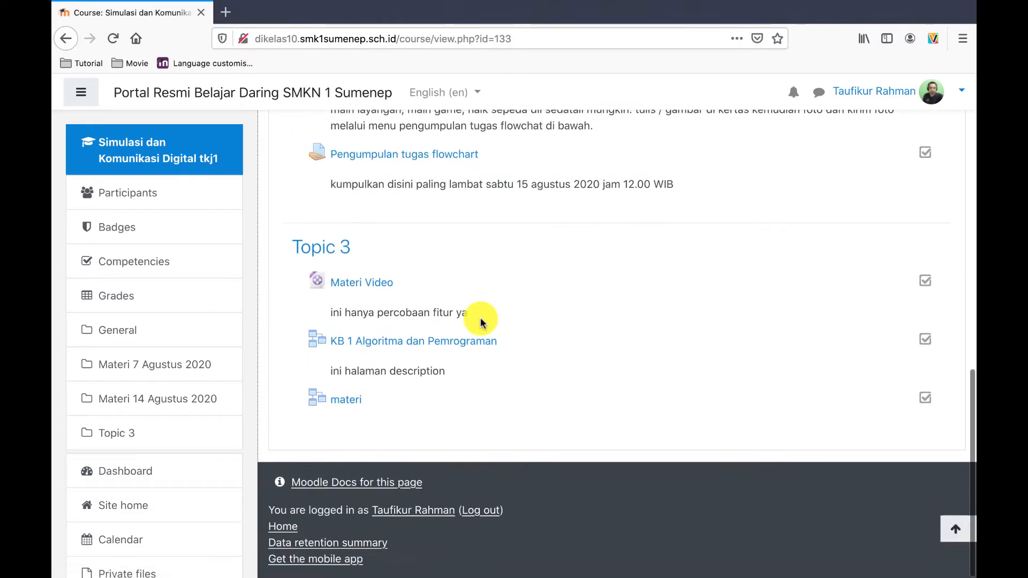
{"action": "scroll", "coordinate": [460, 353], "scroll_direction": "up", "scroll_amount": 15}
{"action": "scroll", "coordinate": [461, 353], "scroll_direction": "down", "scroll_amount": 2}
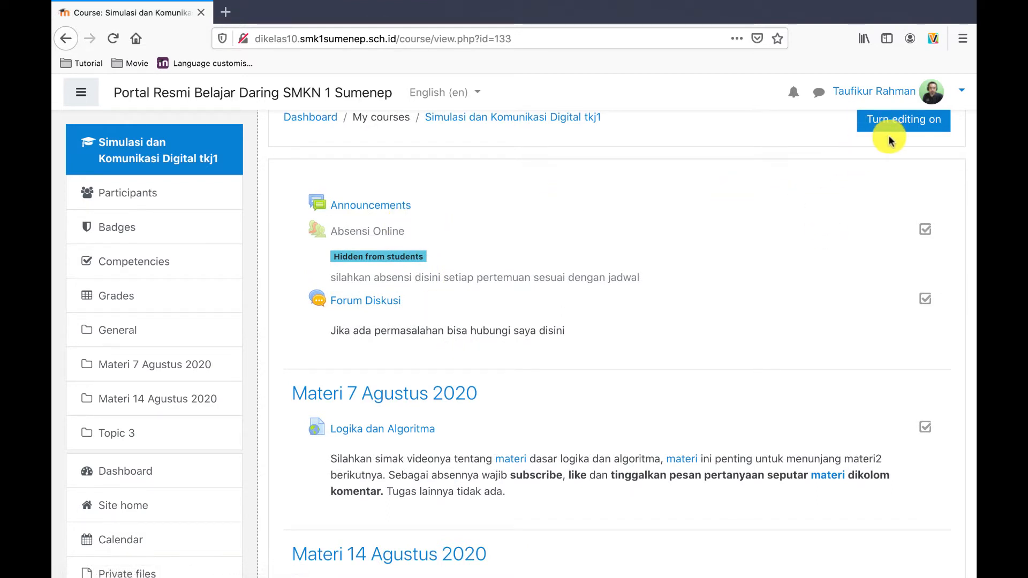
{"action": "scroll", "coordinate": [860, 158], "scroll_direction": "up", "scroll_amount": 1}
{"action": "scroll", "coordinate": [859, 158], "scroll_direction": "up", "scroll_amount": 2}
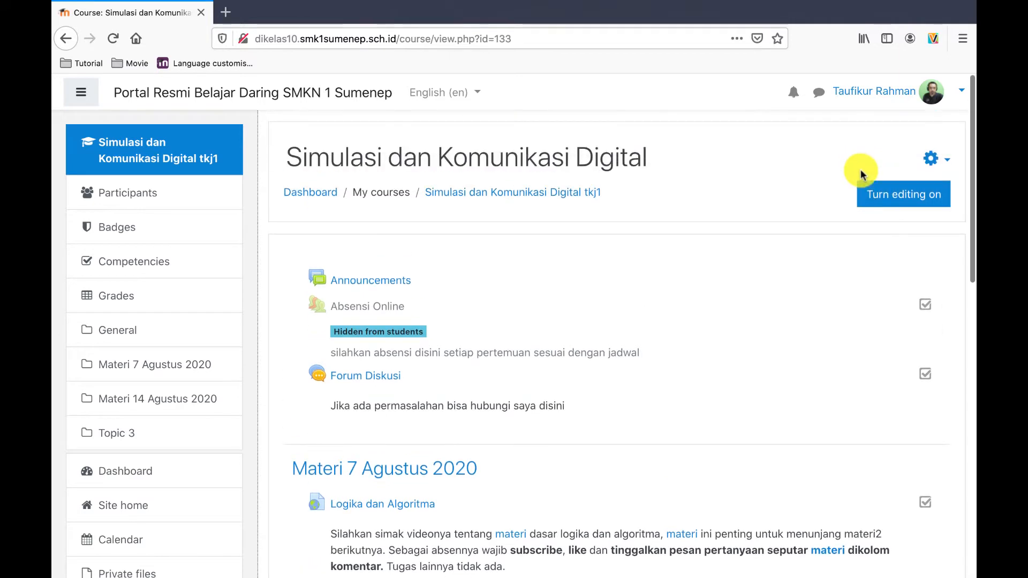
{"action": "left_click", "coordinate": [906, 200]}
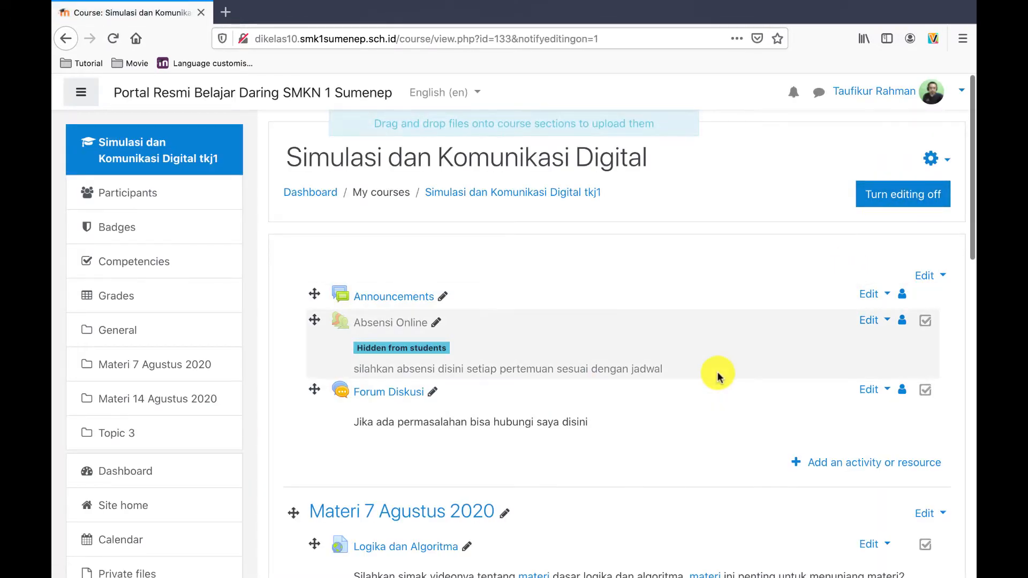
Add a new Quiz activity to the course's general section, above Materi 7 Agustus 2020.
{"action": "scroll", "coordinate": [717, 376], "scroll_direction": "down", "scroll_amount": 3}
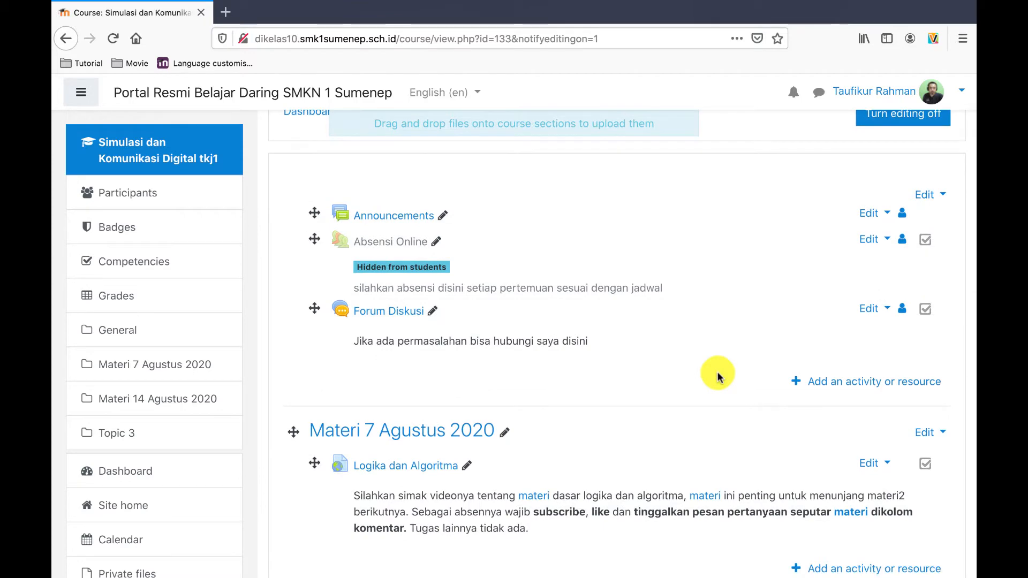
{"action": "scroll", "coordinate": [717, 376], "scroll_direction": "down", "scroll_amount": 10}
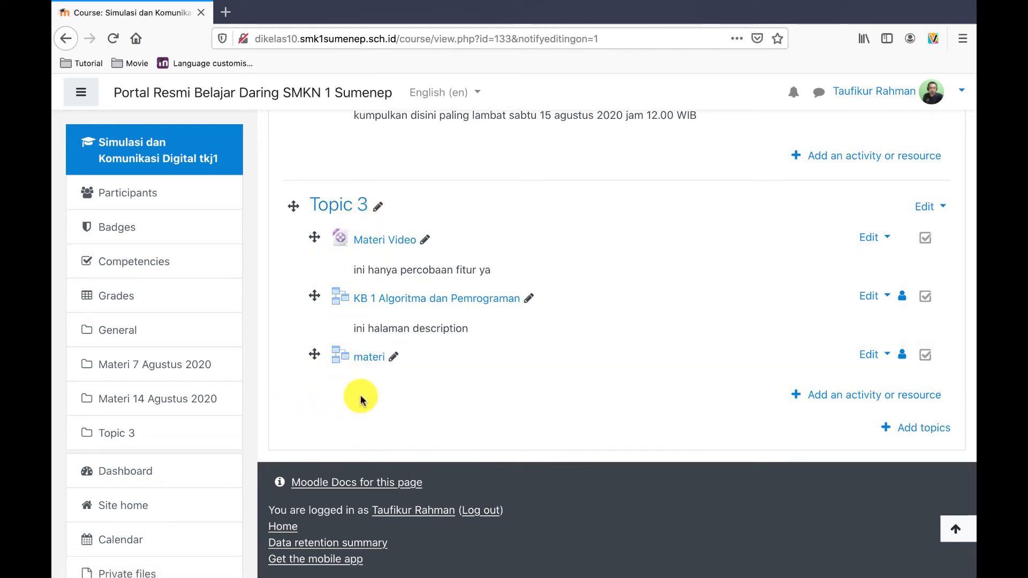
{"action": "scroll", "coordinate": [360, 401], "scroll_direction": "up", "scroll_amount": 8}
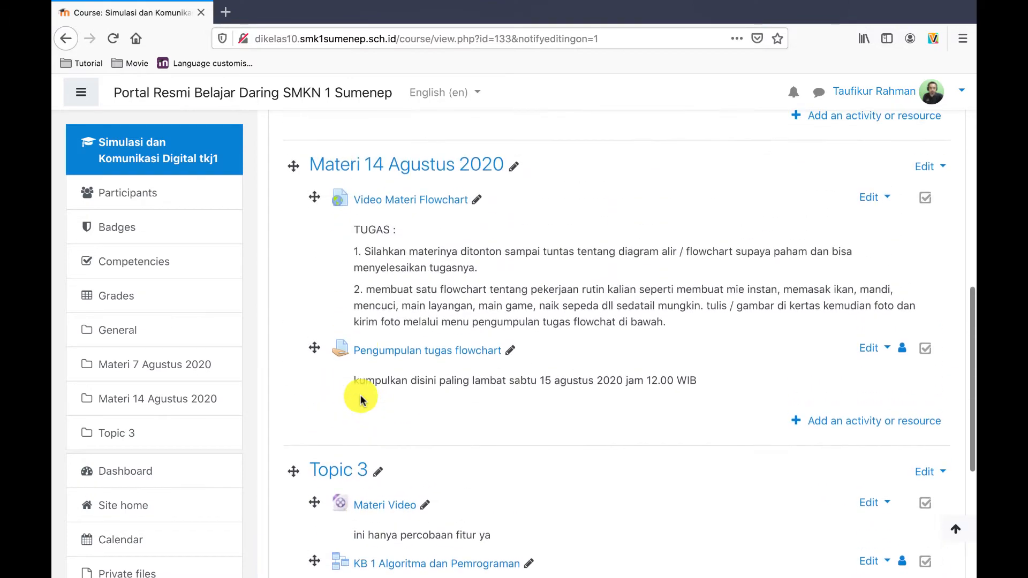
{"action": "scroll", "coordinate": [360, 400], "scroll_direction": "up", "scroll_amount": 7}
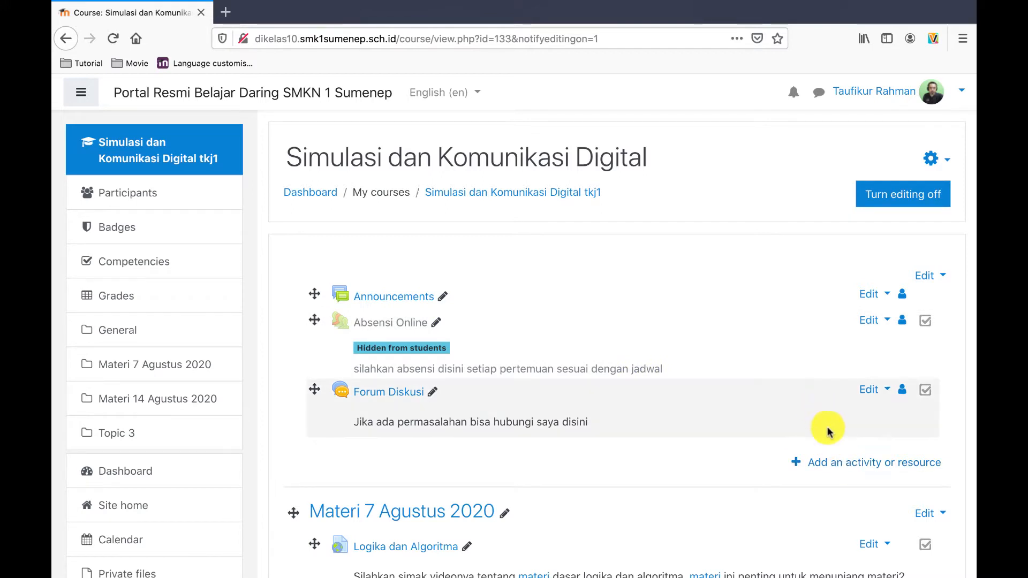
{"action": "left_click", "coordinate": [839, 467]}
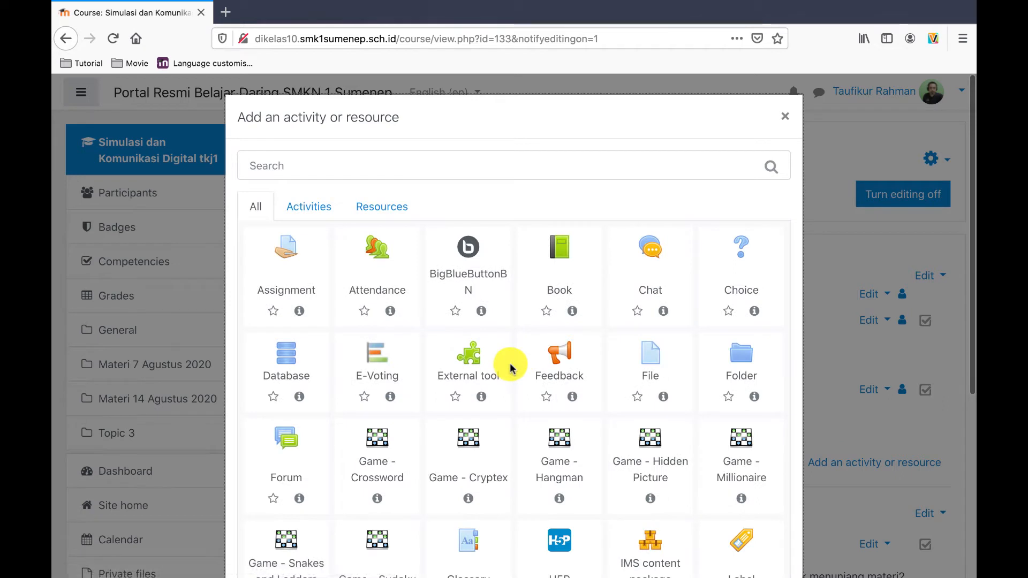
{"action": "scroll", "coordinate": [512, 363], "scroll_direction": "down", "scroll_amount": 5}
{"action": "scroll", "coordinate": [512, 367], "scroll_direction": "down", "scroll_amount": 3}
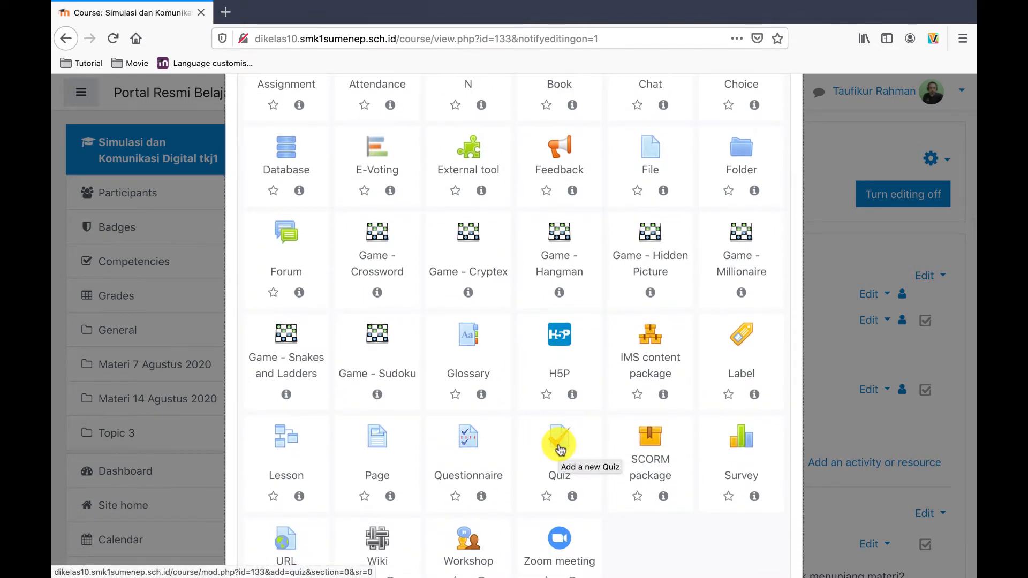
{"action": "left_click", "coordinate": [560, 449]}
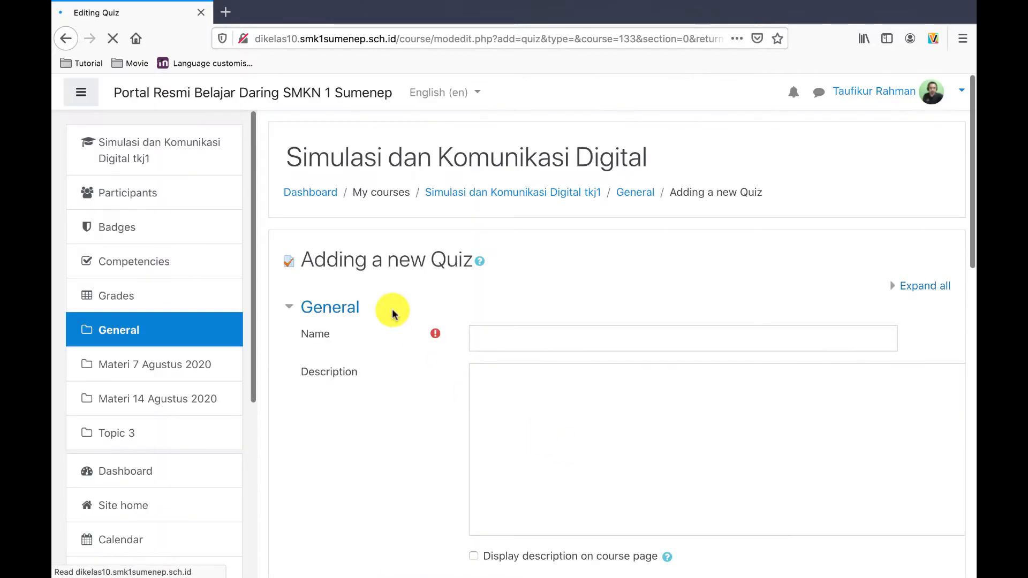
Name the quiz ULANGAN HARIAN 1 and show the description "Silahkan Kerjakan dengan baik, dengan memilih jawaban paling benar" on the course page.
{"action": "left_click", "coordinate": [485, 333]}
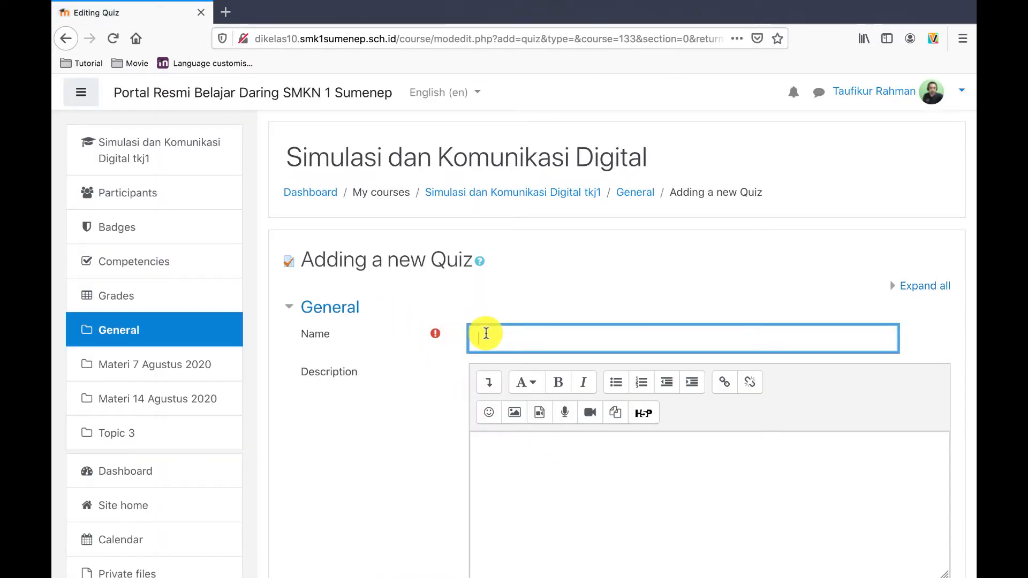
{"action": "type", "text": "ULANGAN HARIAN 1"}
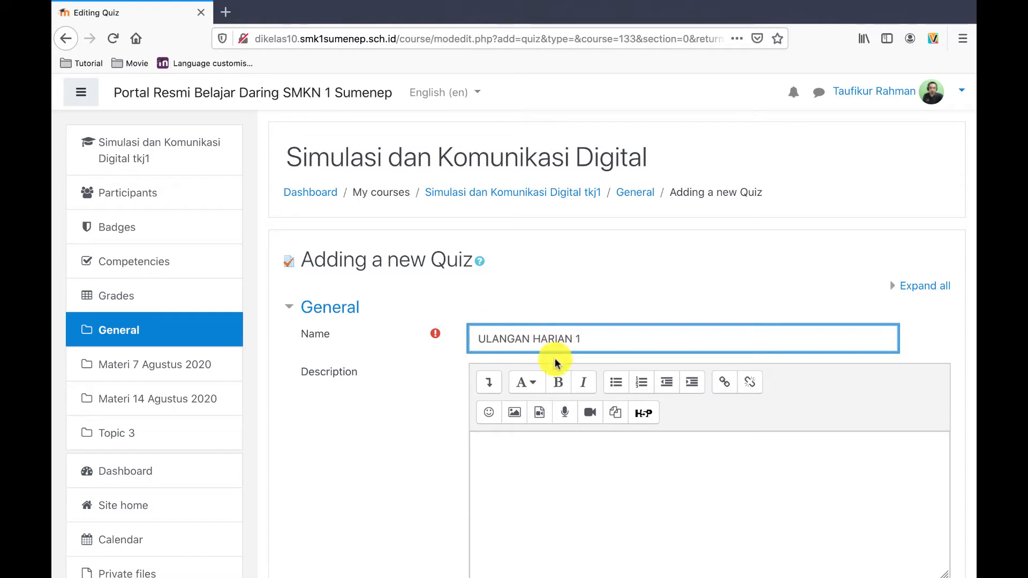
{"action": "scroll", "coordinate": [546, 452], "scroll_direction": "down", "scroll_amount": 3}
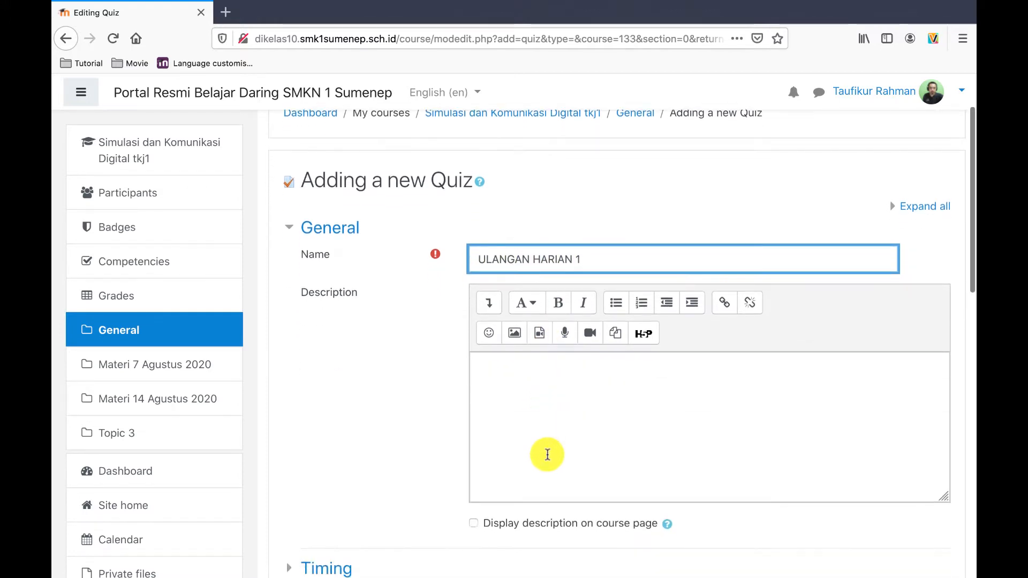
{"action": "left_click", "coordinate": [525, 373]}
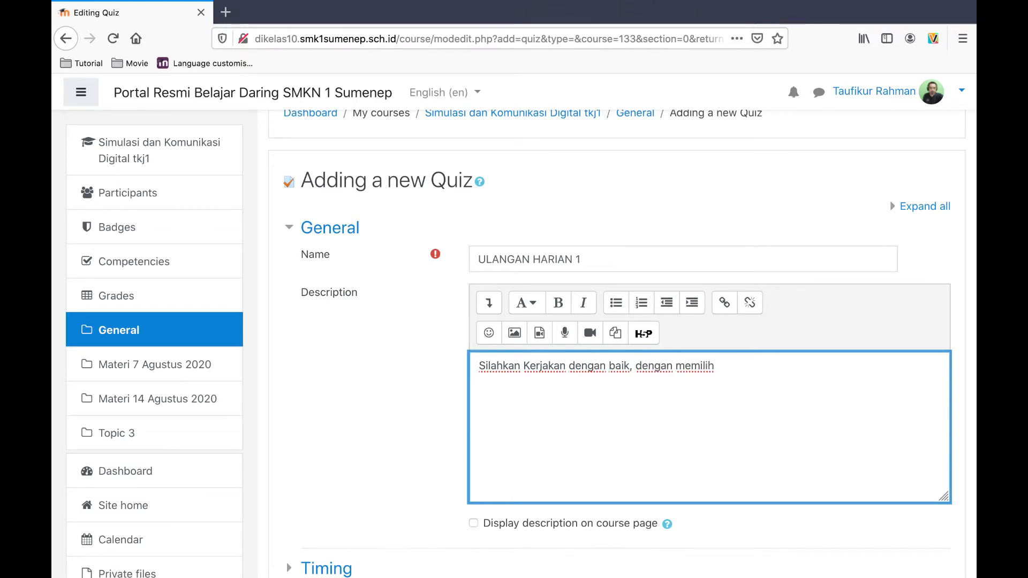
{"action": "type", "text": "an paling benar"}
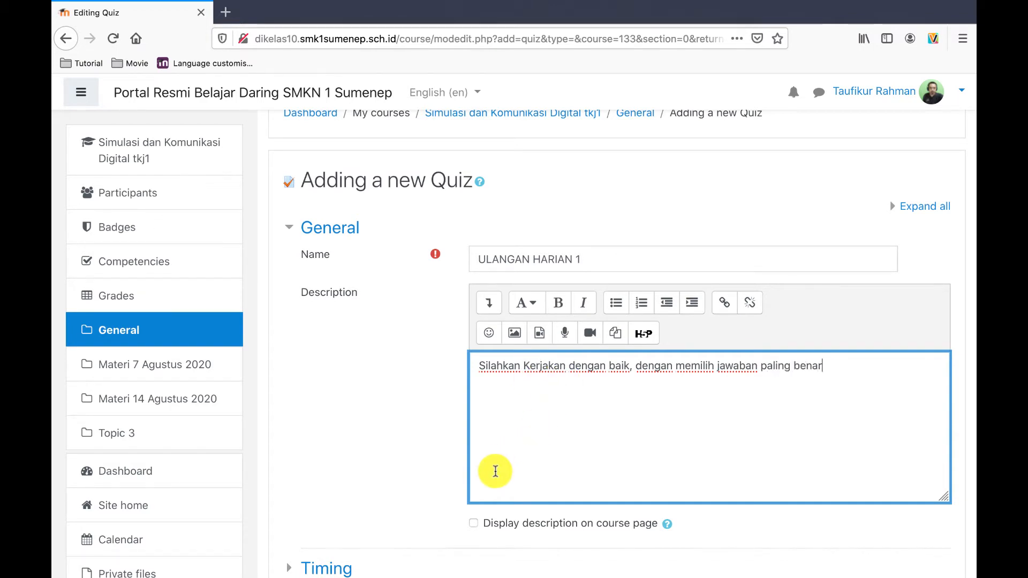
{"action": "left_click", "coordinate": [472, 522]}
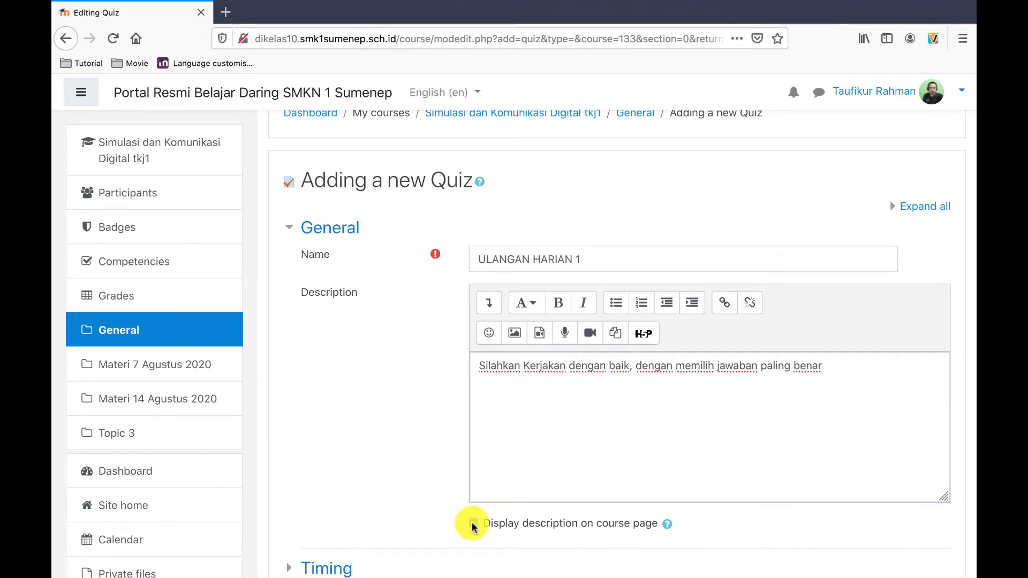
Enable an opening time for the quiz in the timing settings and set it to 2 September 2020, 04:00.
{"action": "scroll", "coordinate": [591, 456], "scroll_direction": "down", "scroll_amount": 3}
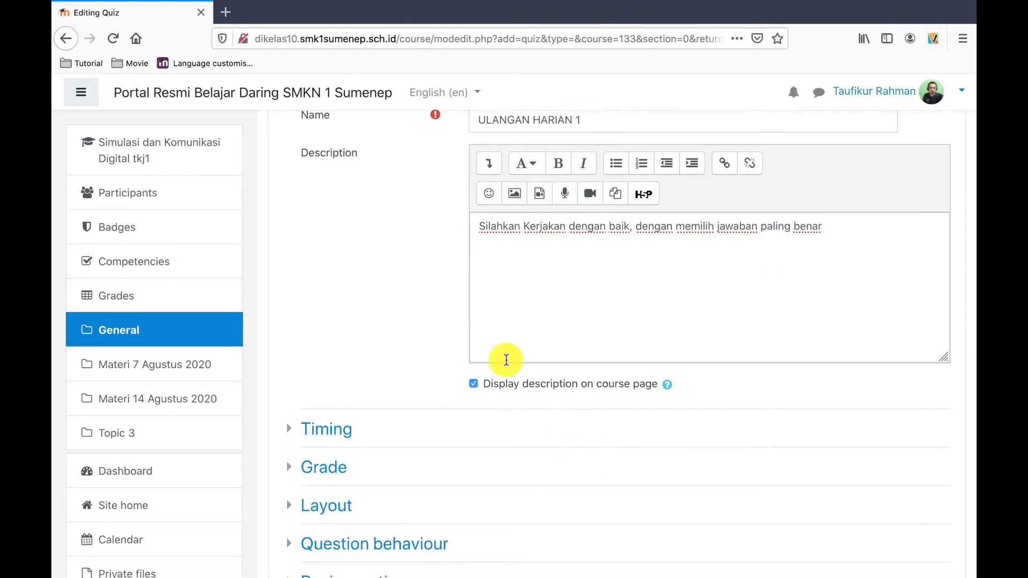
{"action": "scroll", "coordinate": [379, 301], "scroll_direction": "down", "scroll_amount": 3}
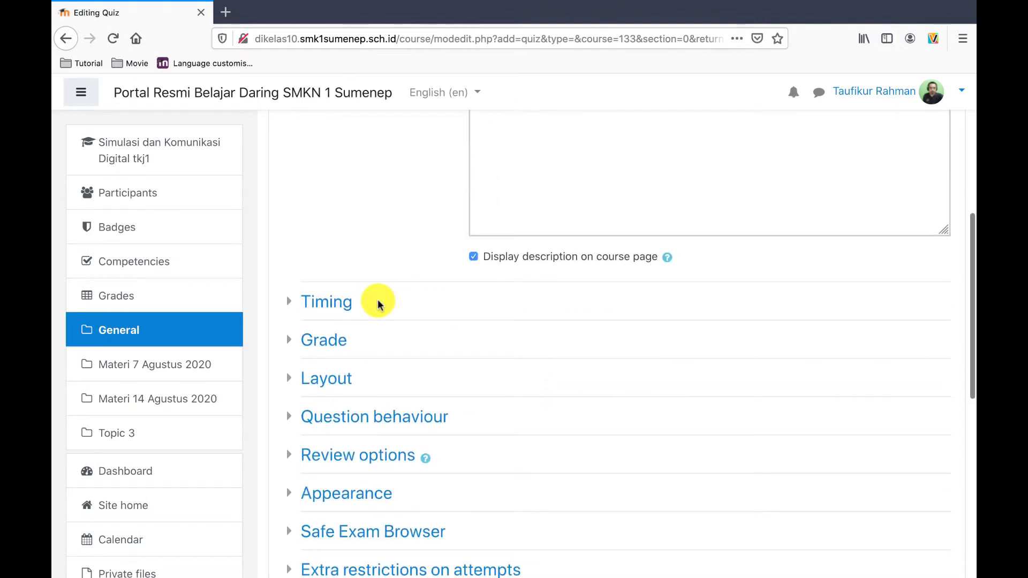
{"action": "scroll", "coordinate": [378, 304], "scroll_direction": "down", "scroll_amount": 2}
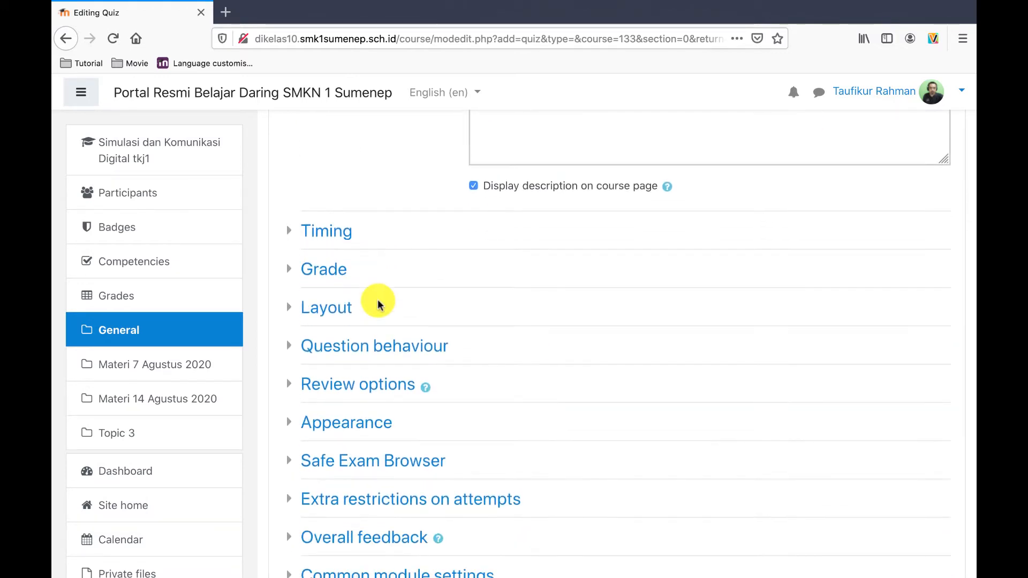
{"action": "left_click", "coordinate": [291, 235]}
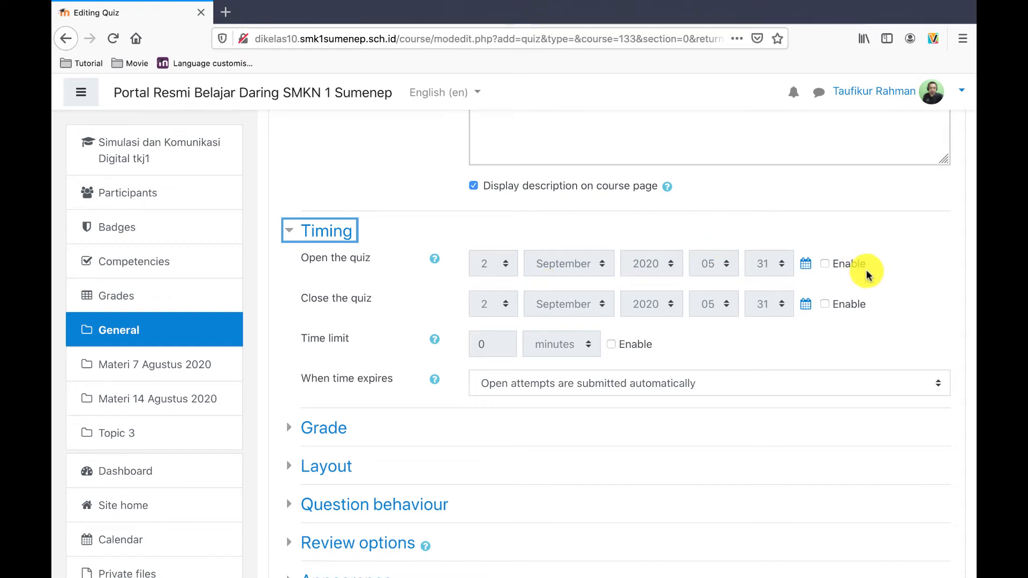
{"action": "left_click", "coordinate": [825, 265]}
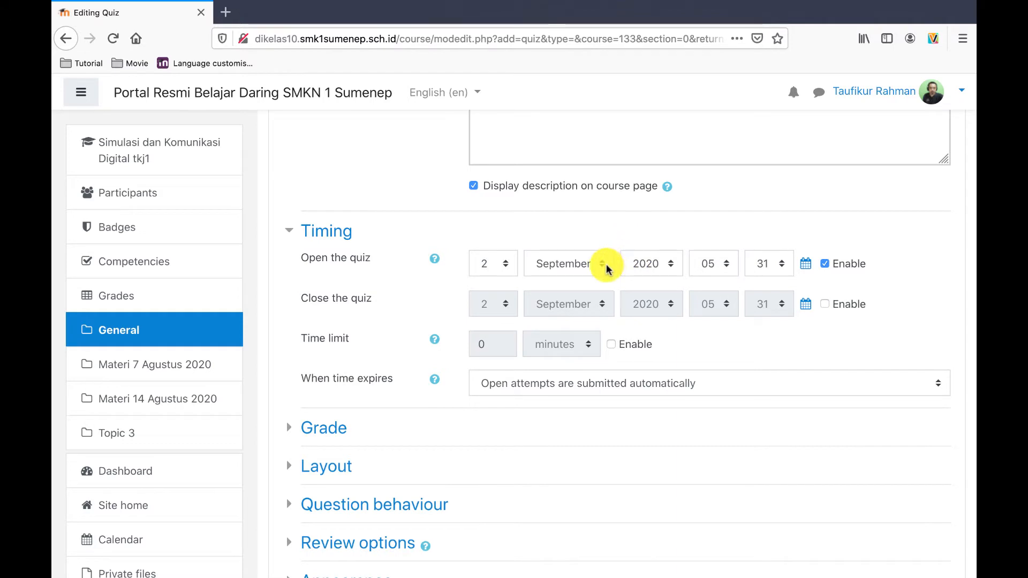
{"action": "left_click", "coordinate": [504, 263]}
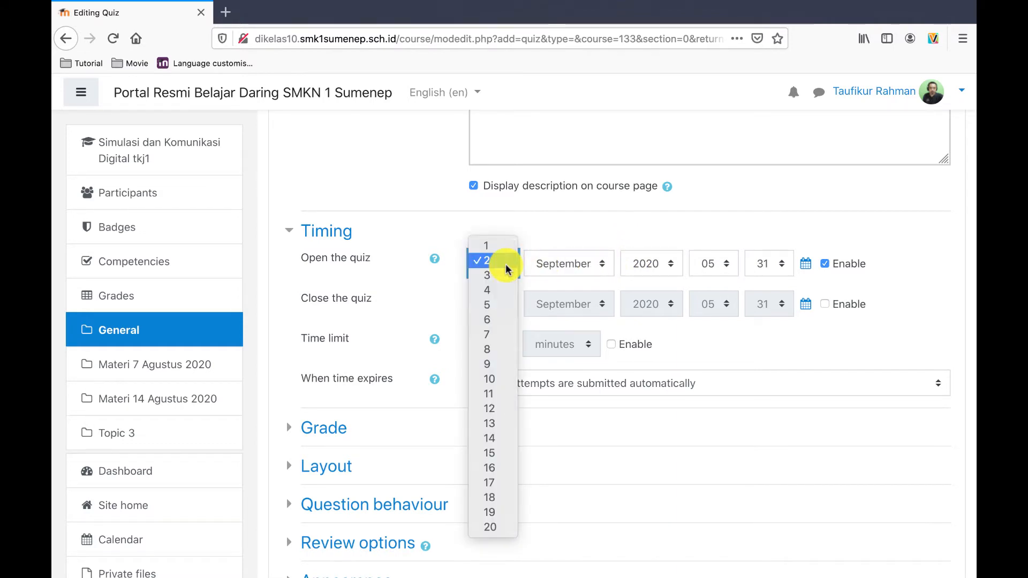
{"action": "left_click", "coordinate": [505, 263]}
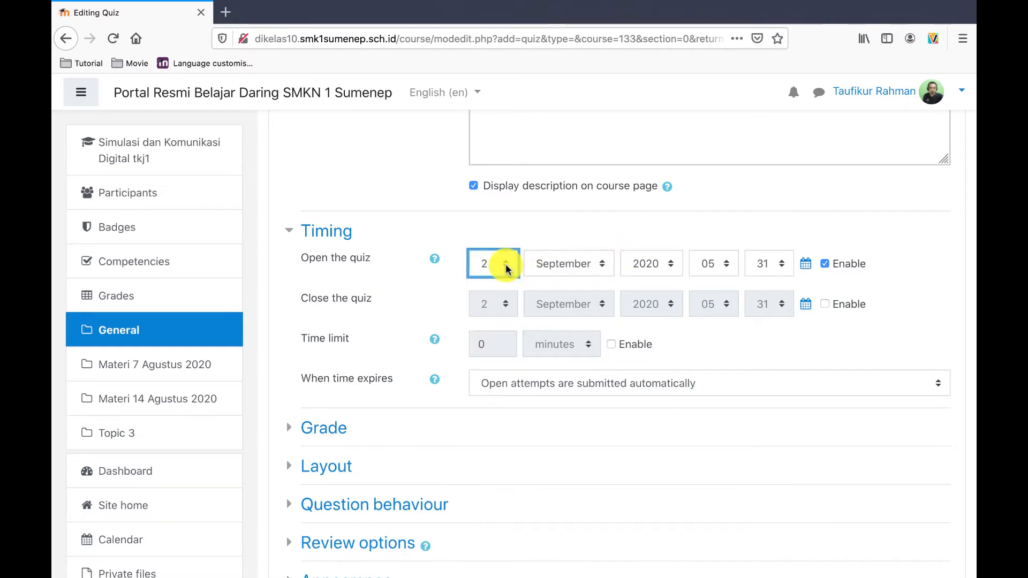
{"action": "left_click", "coordinate": [662, 266]}
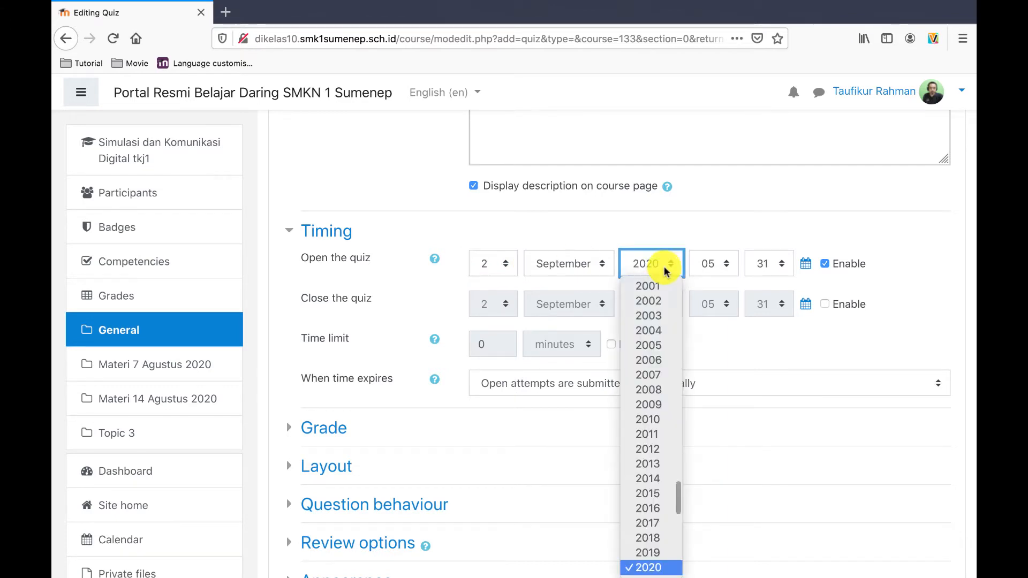
{"action": "left_click", "coordinate": [663, 266]}
{"action": "left_click", "coordinate": [723, 265]}
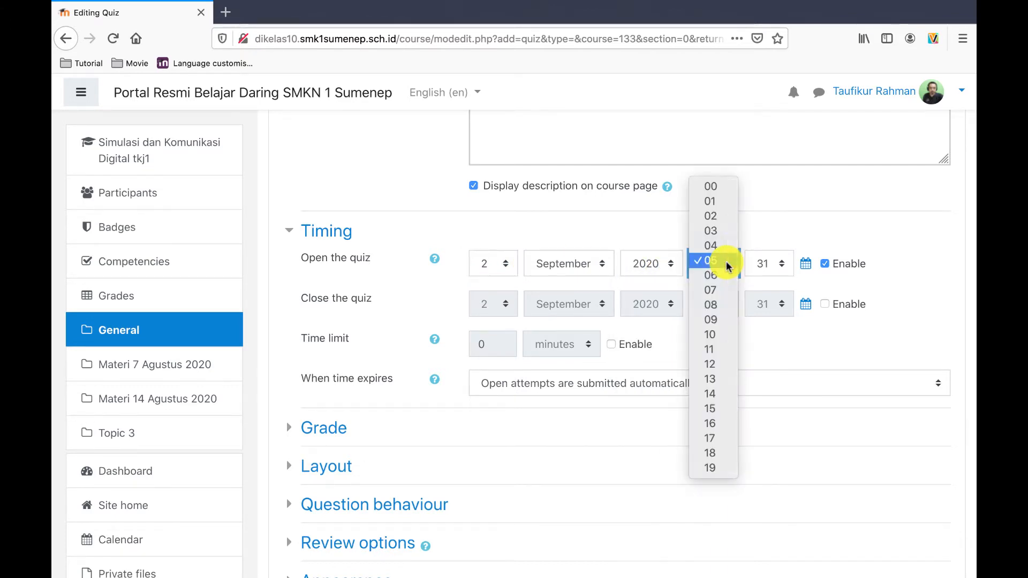
{"action": "left_click", "coordinate": [720, 245]}
{"action": "left_click", "coordinate": [771, 263]}
{"action": "scroll", "coordinate": [779, 294], "scroll_direction": "up", "scroll_amount": 4}
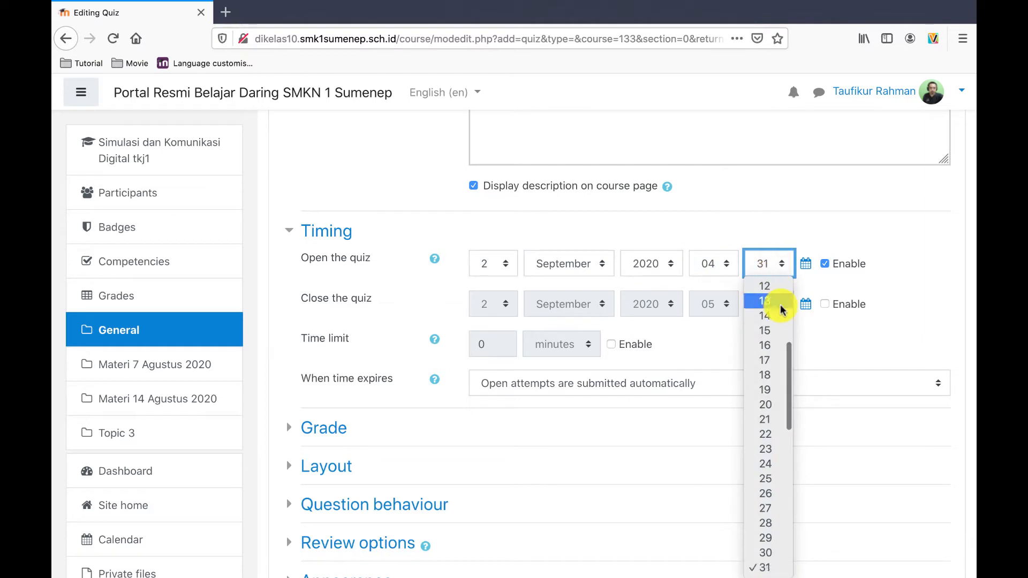
{"action": "left_click", "coordinate": [768, 285]}
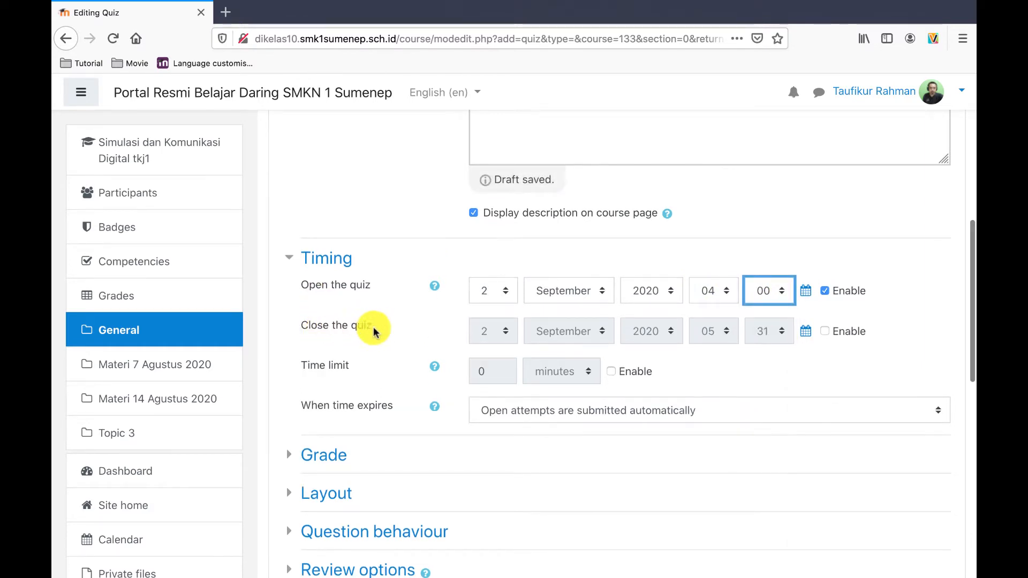
Enable a closing time for the quiz and set it to 2 September 2020, 17:00.
{"action": "left_click", "coordinate": [824, 331]}
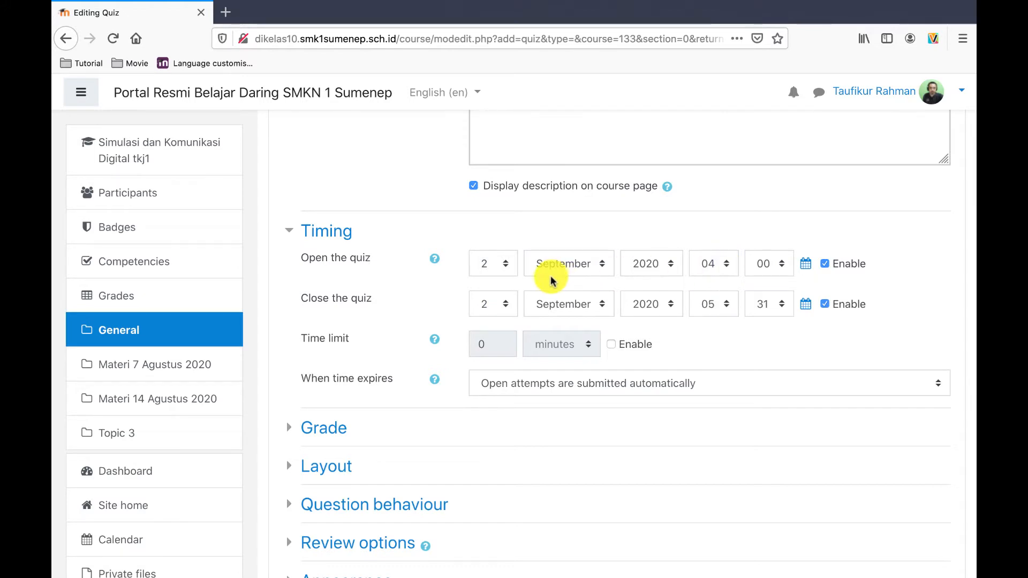
{"action": "left_click", "coordinate": [724, 306]}
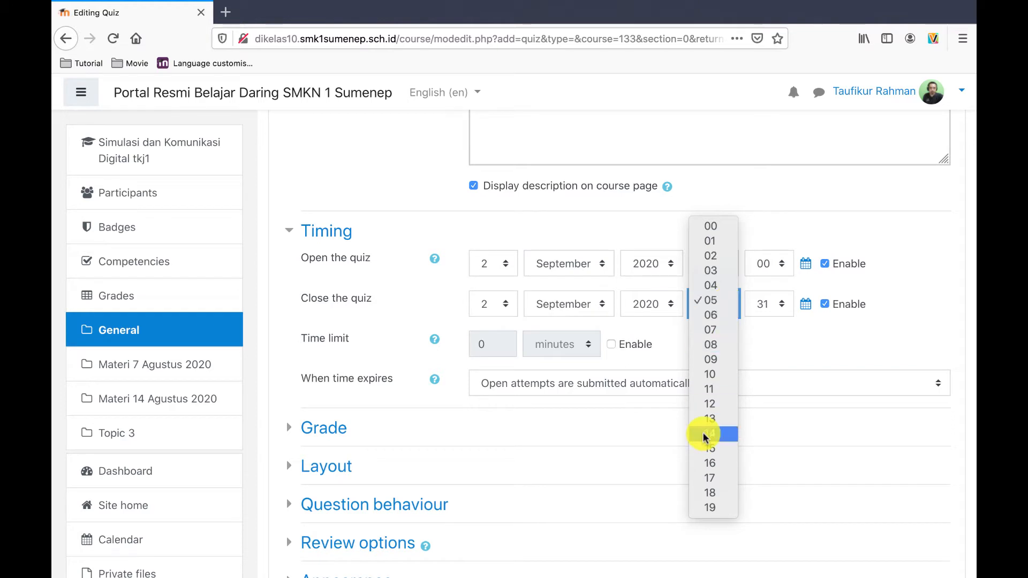
{"action": "left_click", "coordinate": [711, 415]}
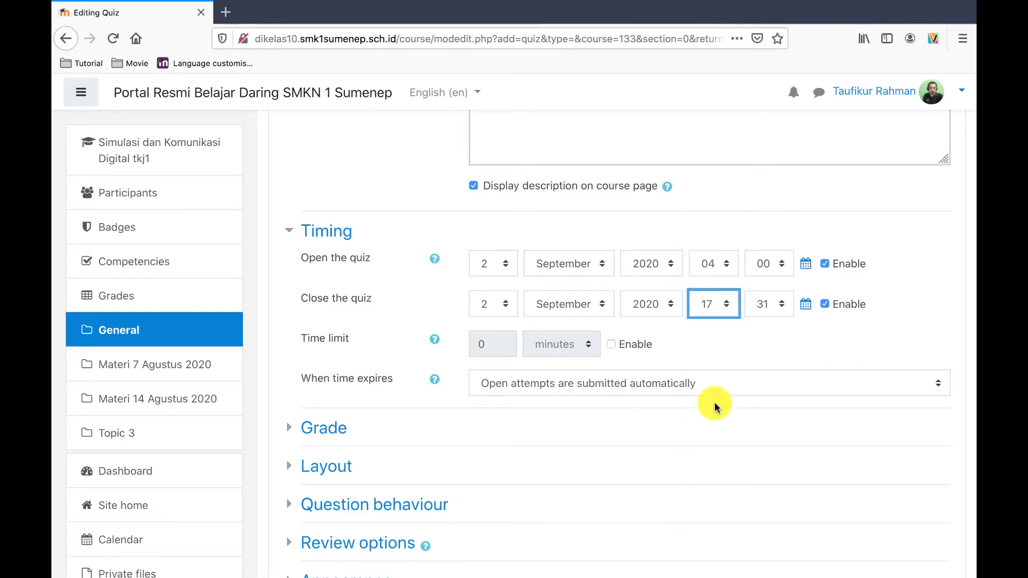
{"action": "left_click", "coordinate": [770, 304]}
{"action": "scroll", "coordinate": [773, 329], "scroll_direction": "up", "scroll_amount": 5}
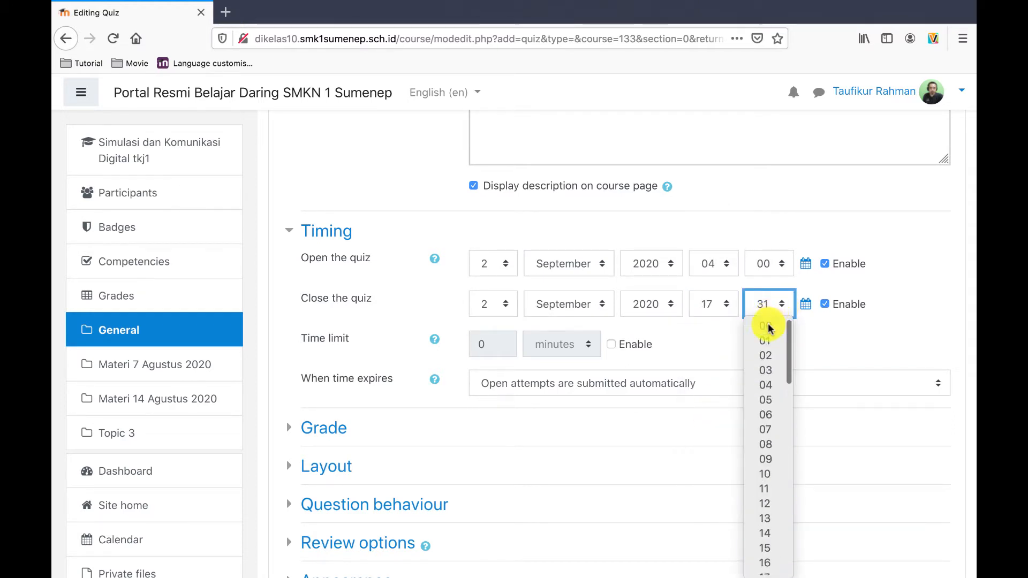
{"action": "left_click", "coordinate": [766, 324]}
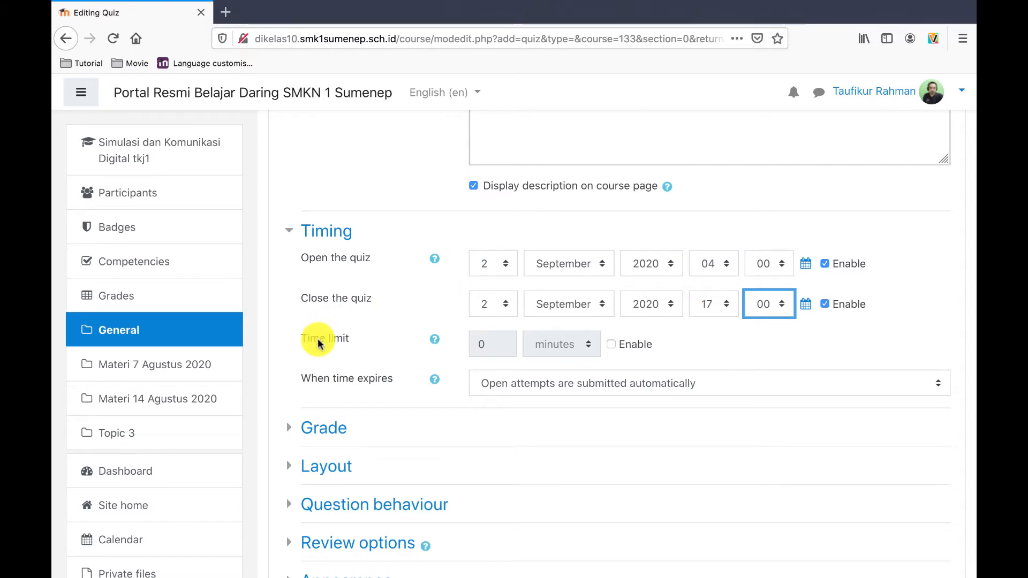
Enable the quiz's time limit and set it to 30 minutes.
{"action": "left_click", "coordinate": [610, 344]}
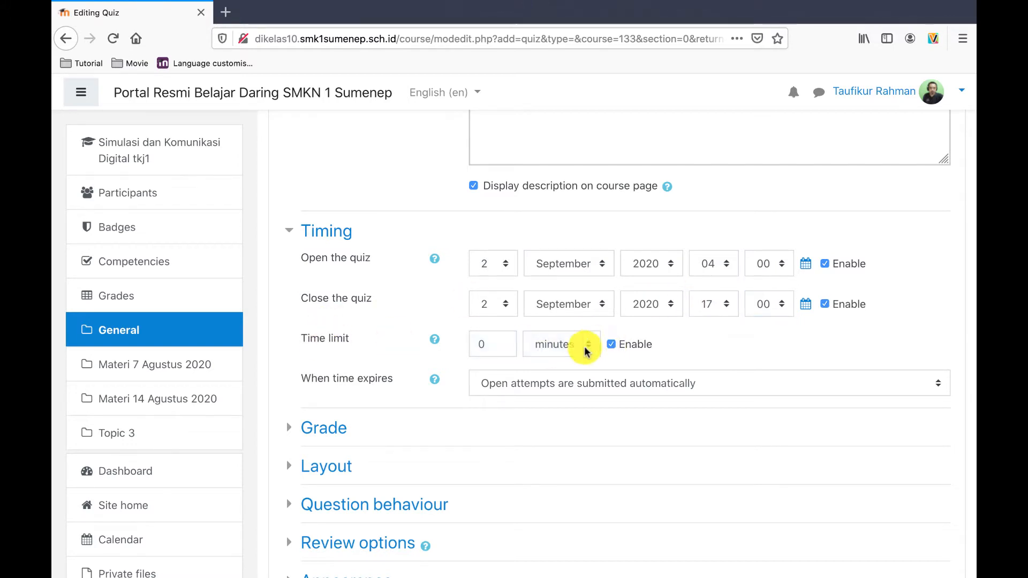
{"action": "double_click", "coordinate": [482, 345]}
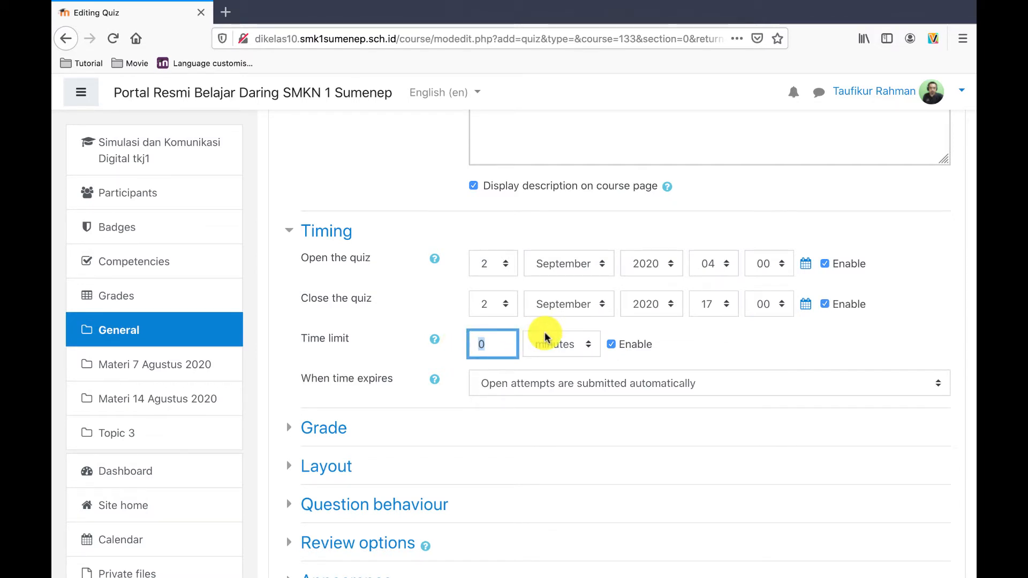
{"action": "type", "text": "30"}
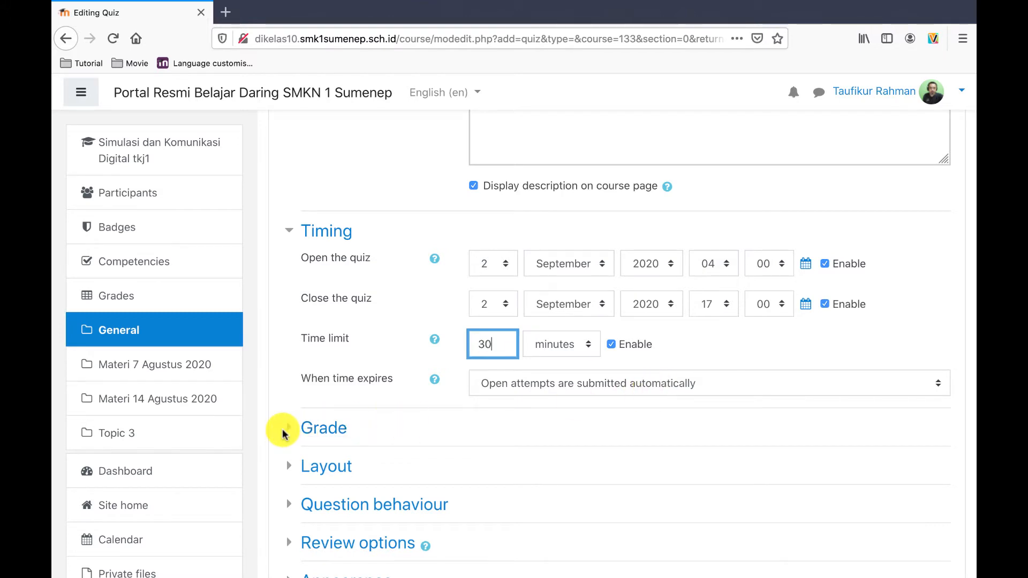
Limit the attempts allowed to 1 in the quiz's grade settings.
{"action": "left_click", "coordinate": [288, 428]}
{"action": "scroll", "coordinate": [446, 430], "scroll_direction": "down", "scroll_amount": 3}
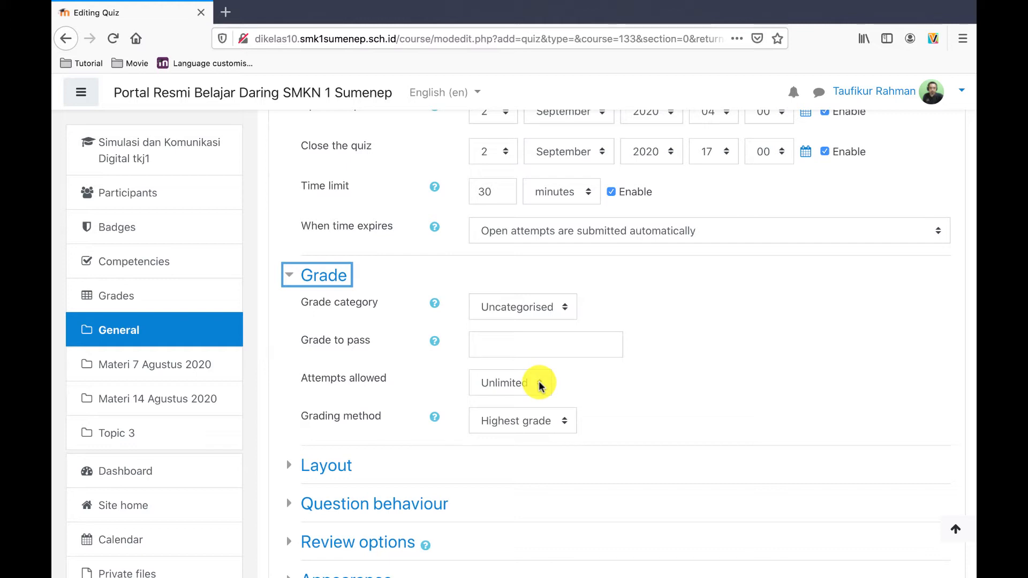
{"action": "scroll", "coordinate": [600, 283], "scroll_direction": "up", "scroll_amount": 3}
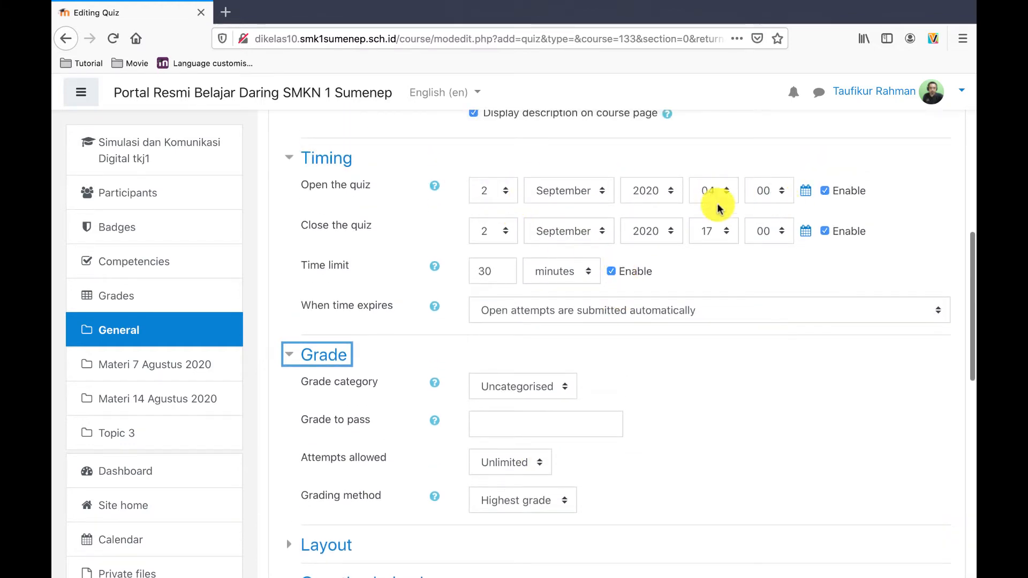
{"action": "scroll", "coordinate": [564, 430], "scroll_direction": "down", "scroll_amount": 2}
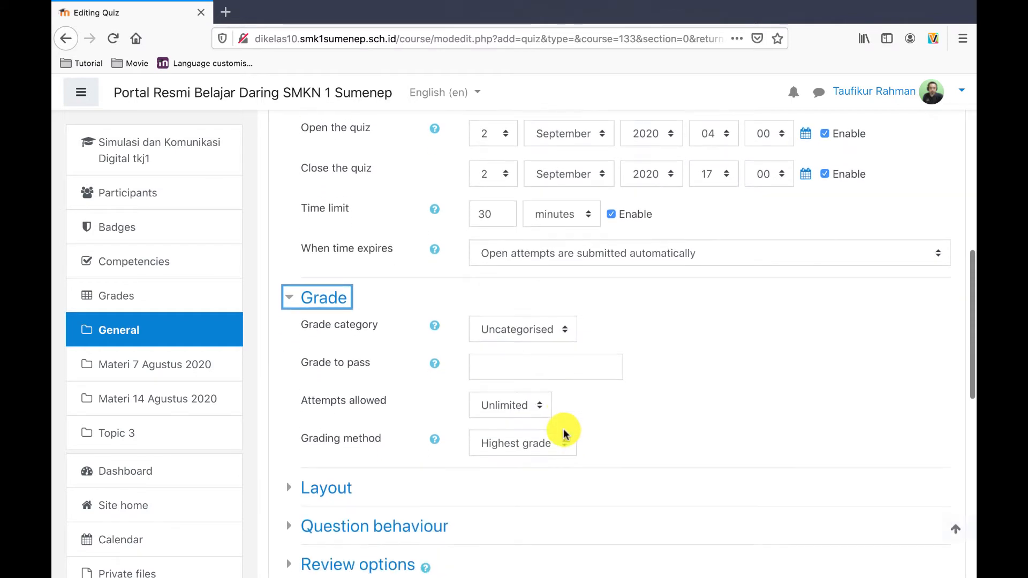
{"action": "left_click", "coordinate": [539, 407]}
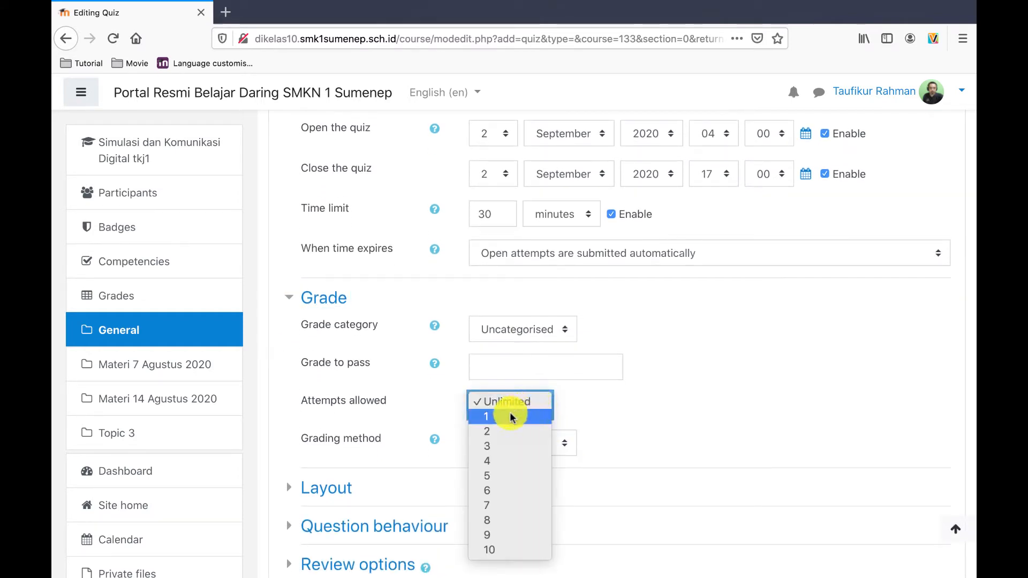
{"action": "left_click", "coordinate": [509, 415]}
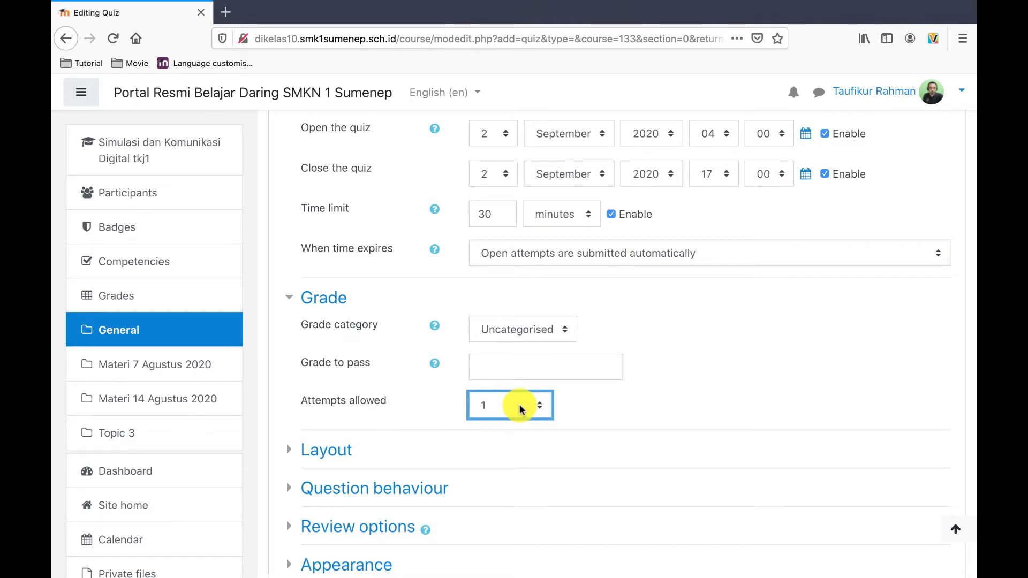
Set the quiz layout to start a new page for every question.
{"action": "scroll", "coordinate": [522, 406], "scroll_direction": "down", "scroll_amount": 3}
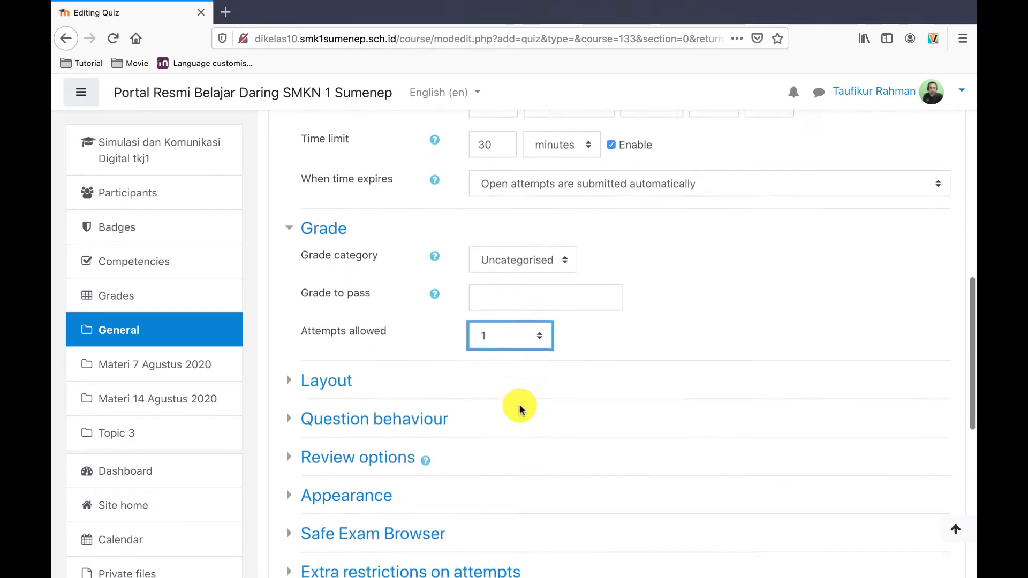
{"action": "left_click", "coordinate": [288, 357]}
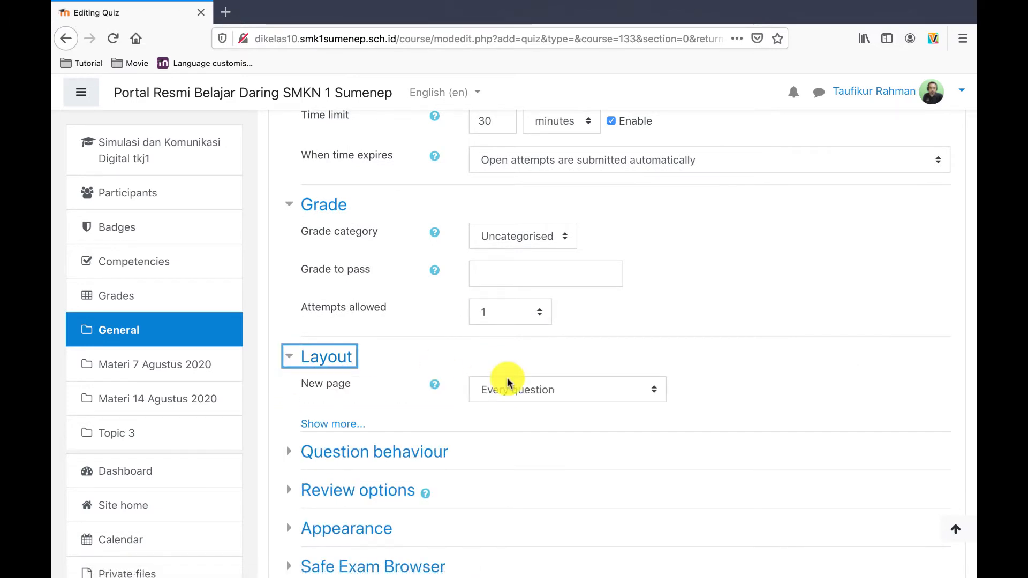
{"action": "left_click", "coordinate": [586, 390]}
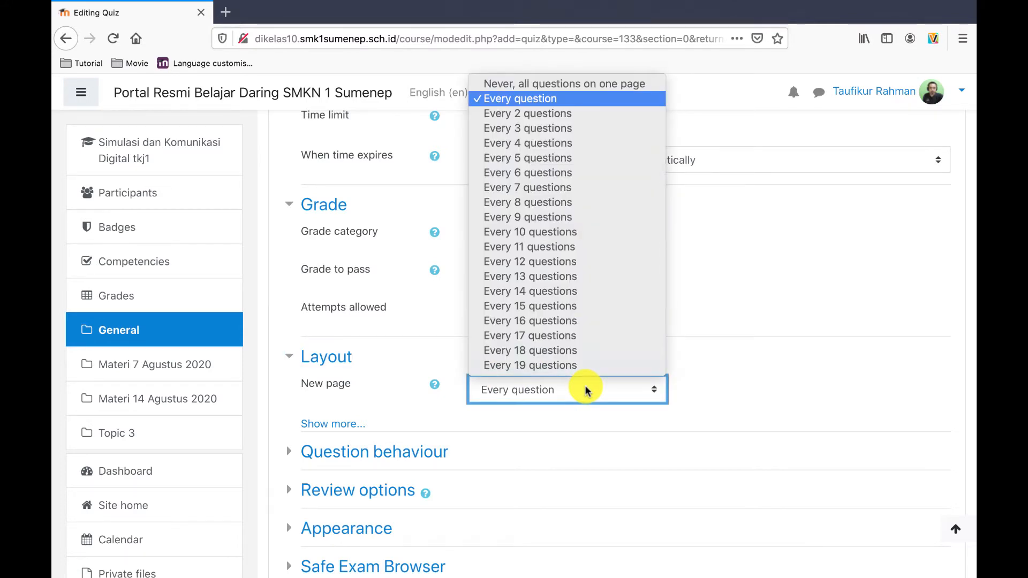
{"action": "left_click", "coordinate": [561, 100]}
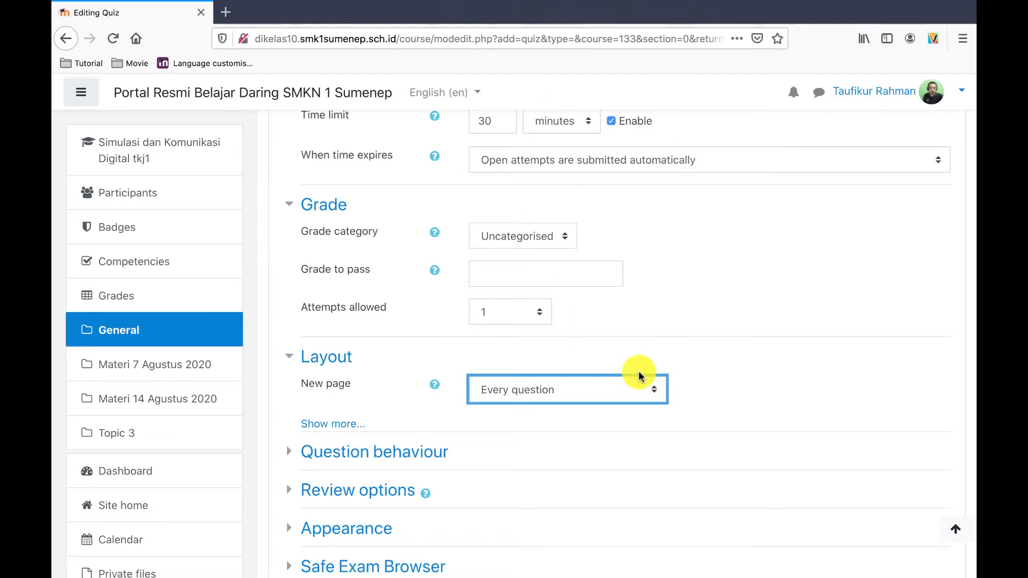
Choose Yes for shuffling within questions in the quiz's question behaviour settings.
{"action": "scroll", "coordinate": [532, 367], "scroll_direction": "down", "scroll_amount": 3}
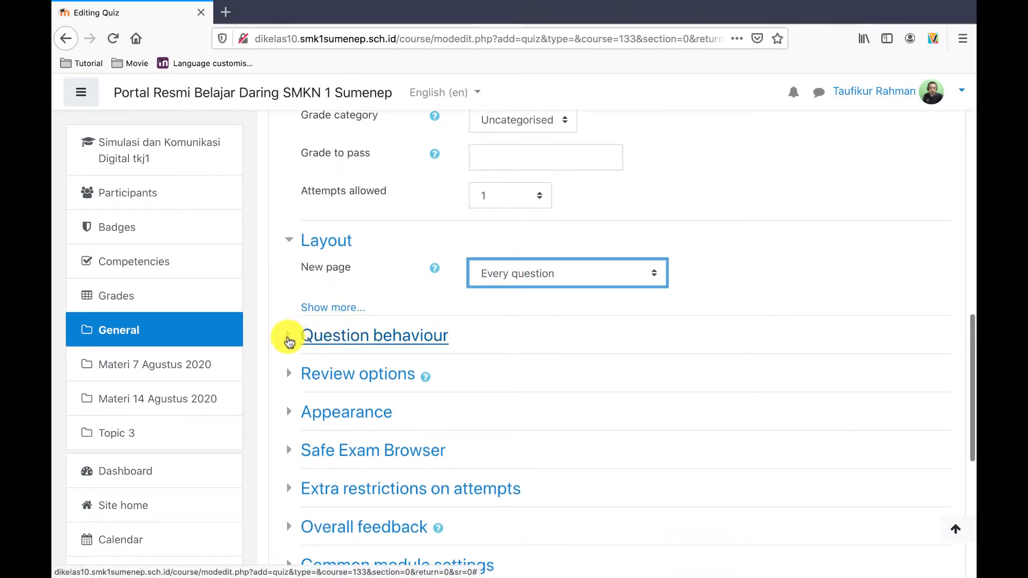
{"action": "left_click", "coordinate": [289, 341]}
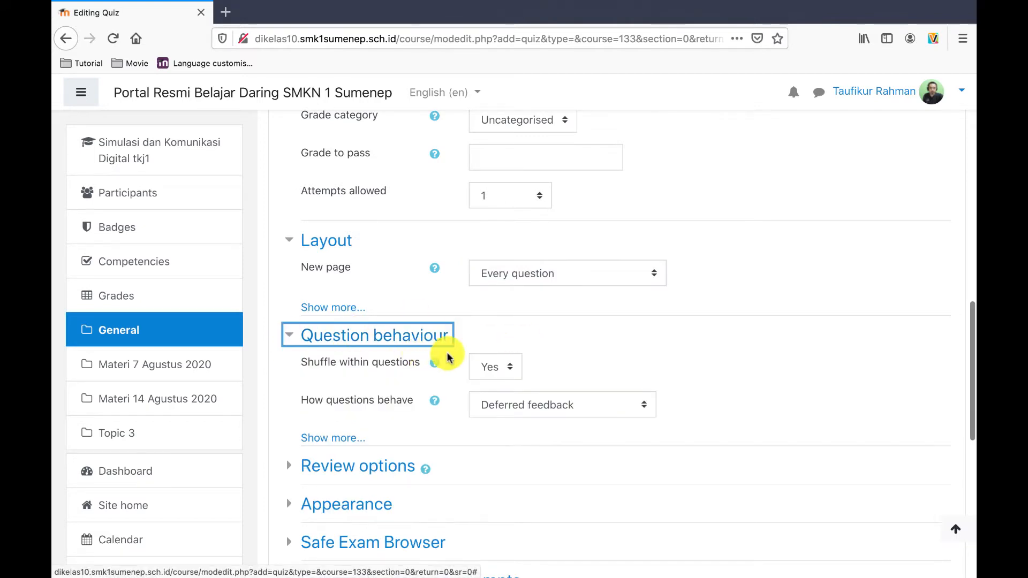
{"action": "scroll", "coordinate": [575, 340], "scroll_direction": "down", "scroll_amount": 2}
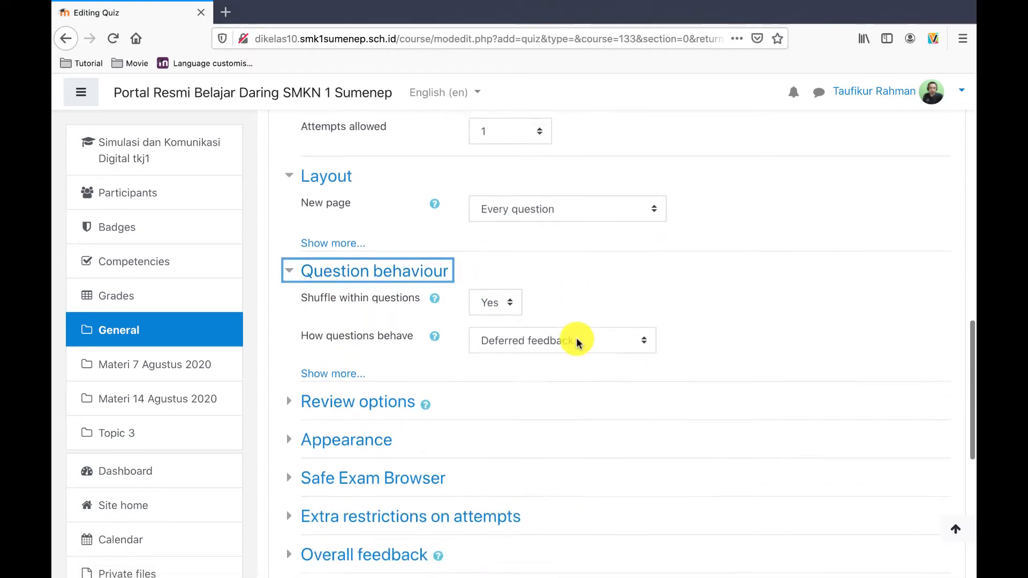
{"action": "scroll", "coordinate": [577, 343], "scroll_direction": "down", "scroll_amount": 1}
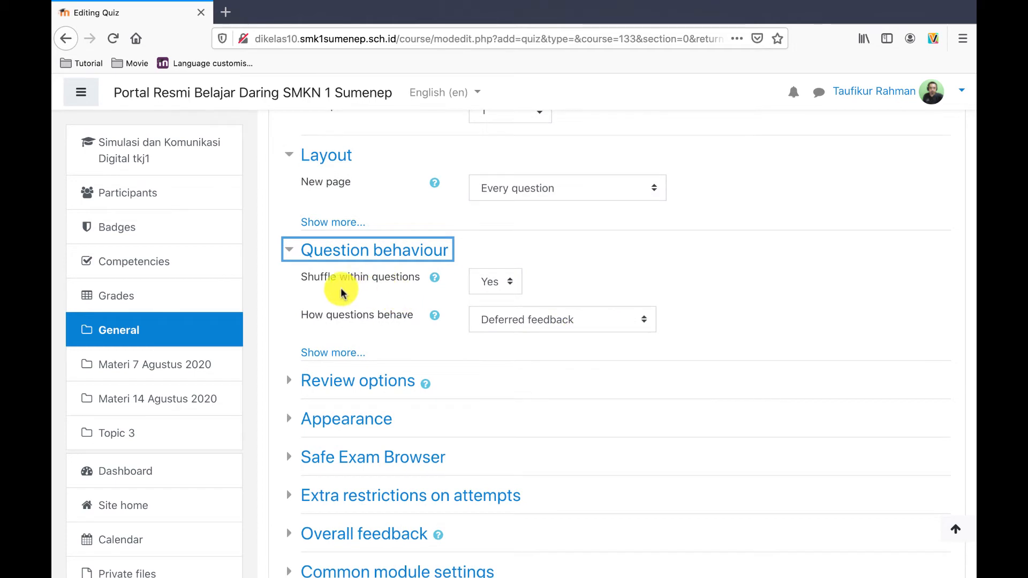
{"action": "left_click", "coordinate": [510, 288]}
{"action": "left_click", "coordinate": [510, 283]}
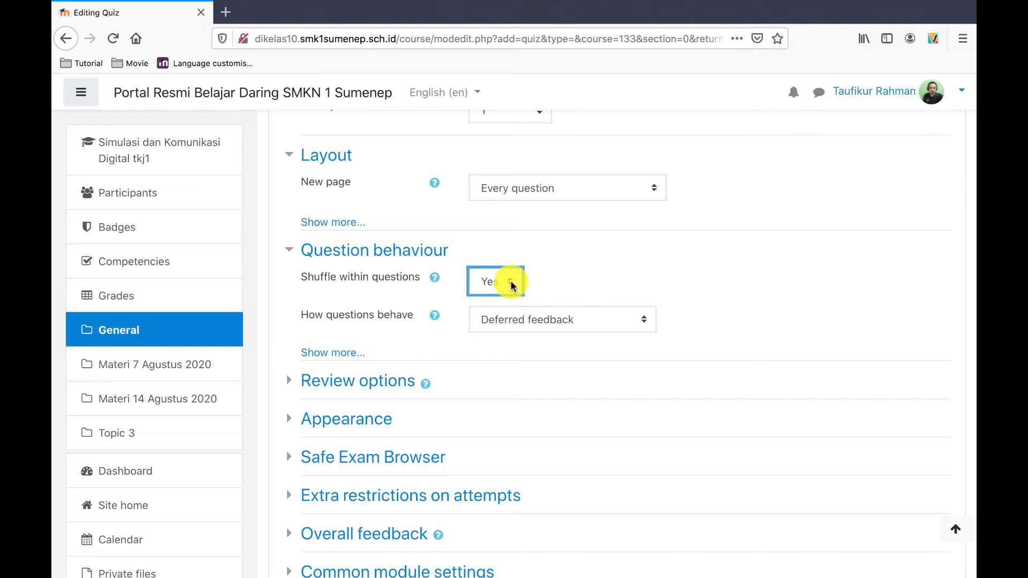
Expand the quiz's review options and disable The attempt under Immediately after the attempt.
{"action": "scroll", "coordinate": [503, 286], "scroll_direction": "down", "scroll_amount": 3}
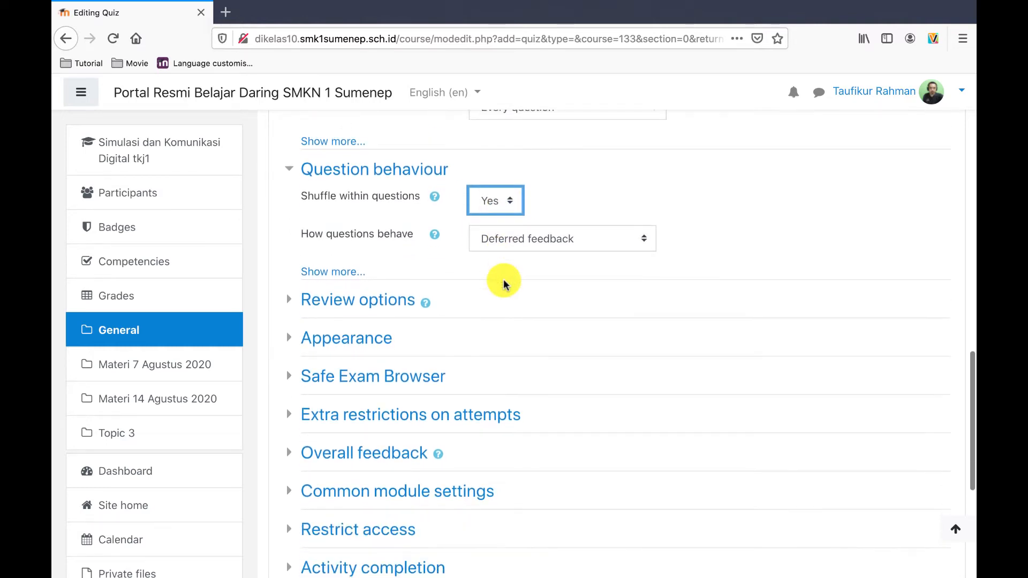
{"action": "left_click", "coordinate": [293, 299]}
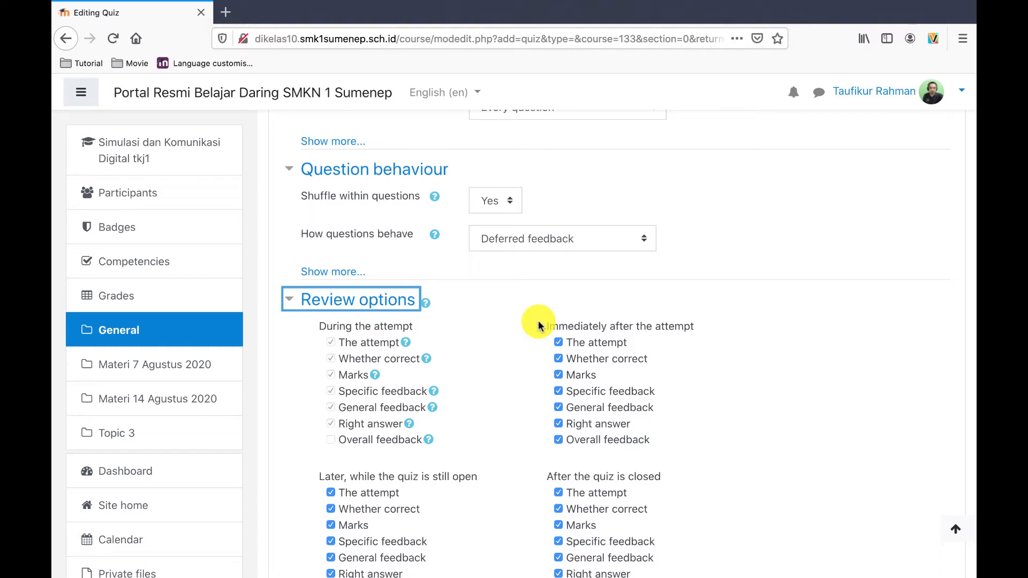
{"action": "left_click", "coordinate": [559, 343]}
{"action": "left_click", "coordinate": [559, 343]}
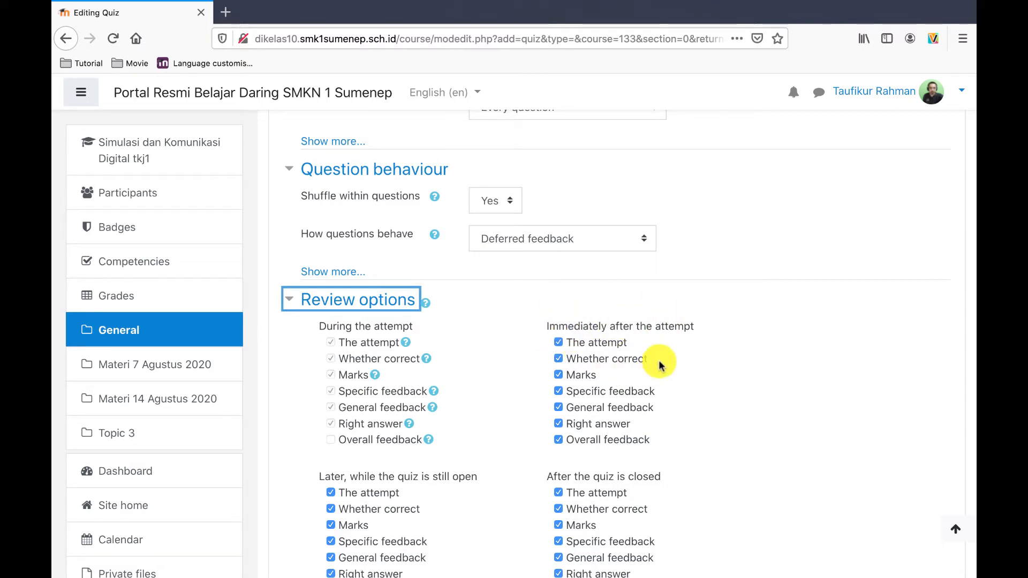
{"action": "left_click", "coordinate": [558, 344]}
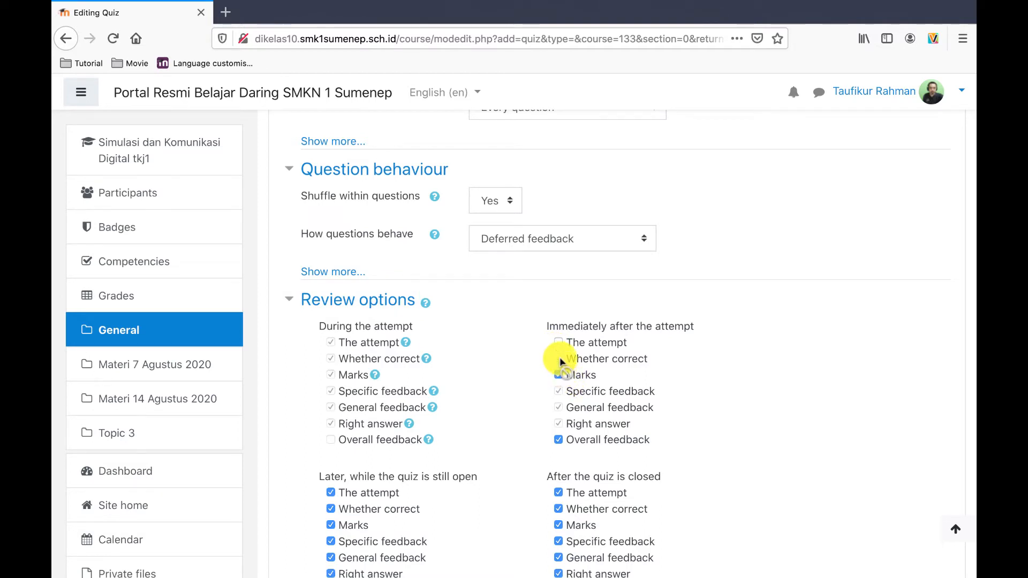
{"action": "left_click", "coordinate": [558, 342]}
{"action": "left_click", "coordinate": [558, 342]}
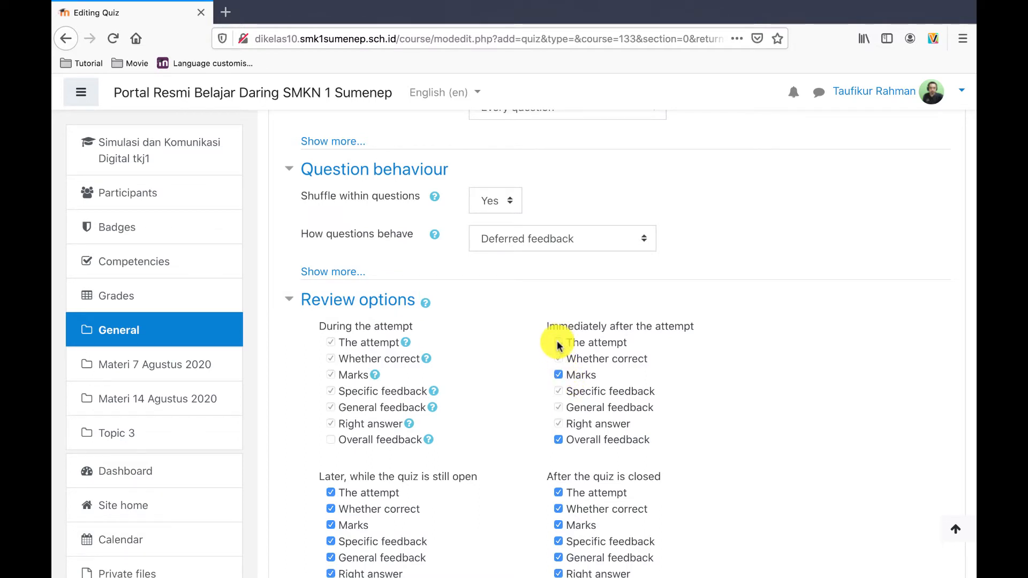
{"action": "left_click", "coordinate": [560, 374]}
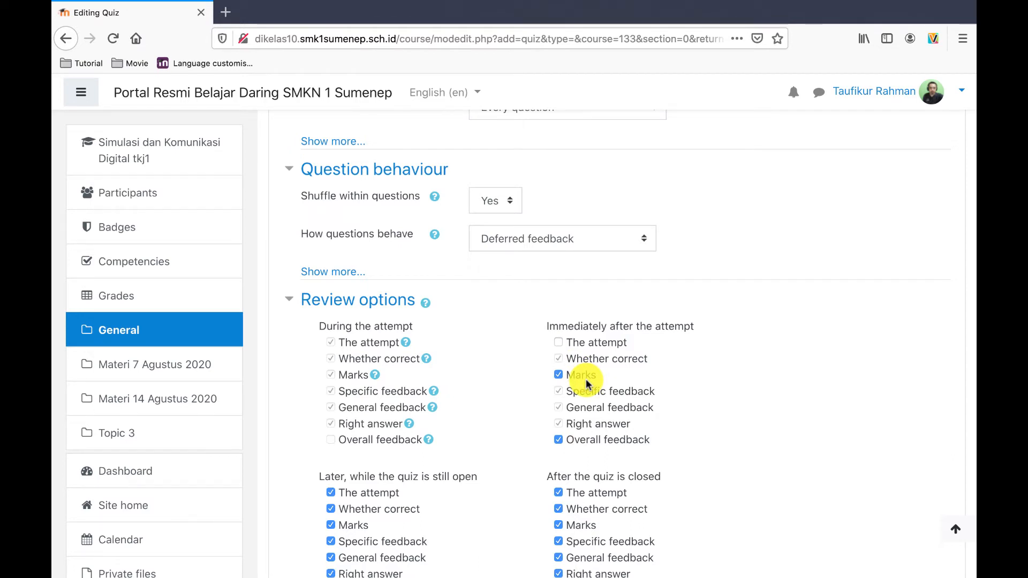
Disable The attempt in the review options for both Later, while the quiz is still open and After the quiz is closed.
{"action": "scroll", "coordinate": [528, 404], "scroll_direction": "down", "scroll_amount": 3}
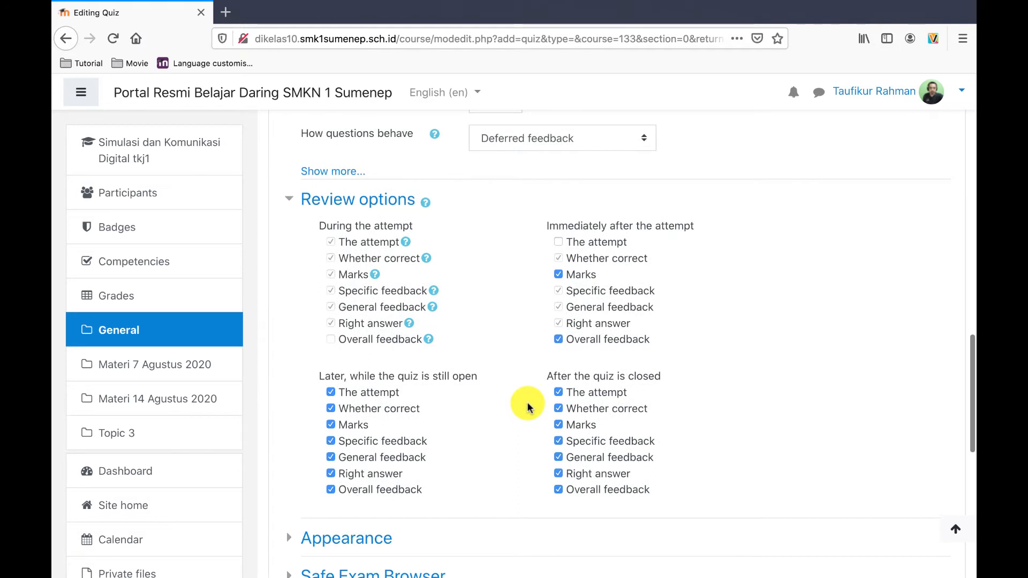
{"action": "left_click", "coordinate": [331, 392]}
{"action": "left_click", "coordinate": [561, 393]}
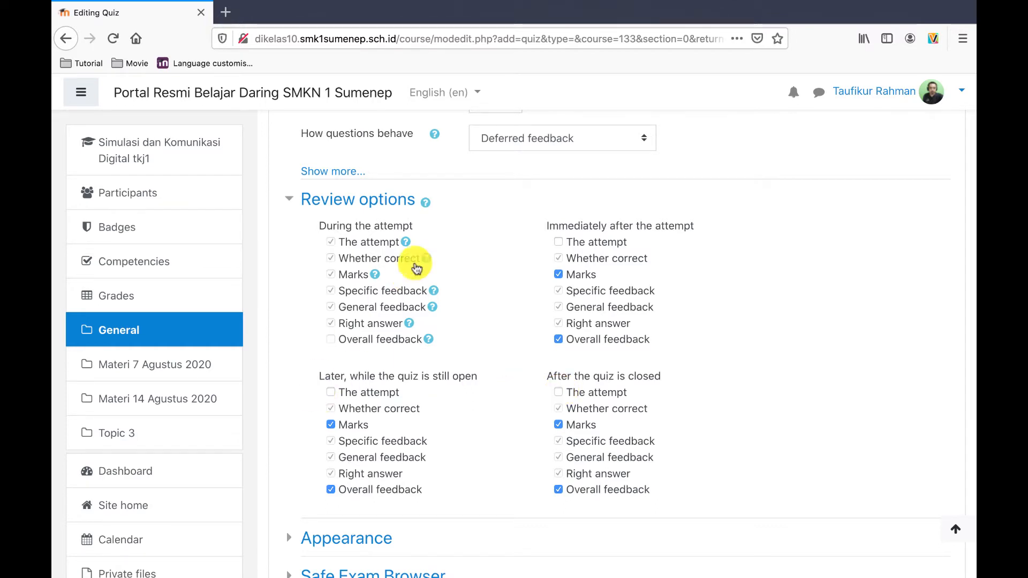
{"action": "left_click", "coordinate": [557, 242]}
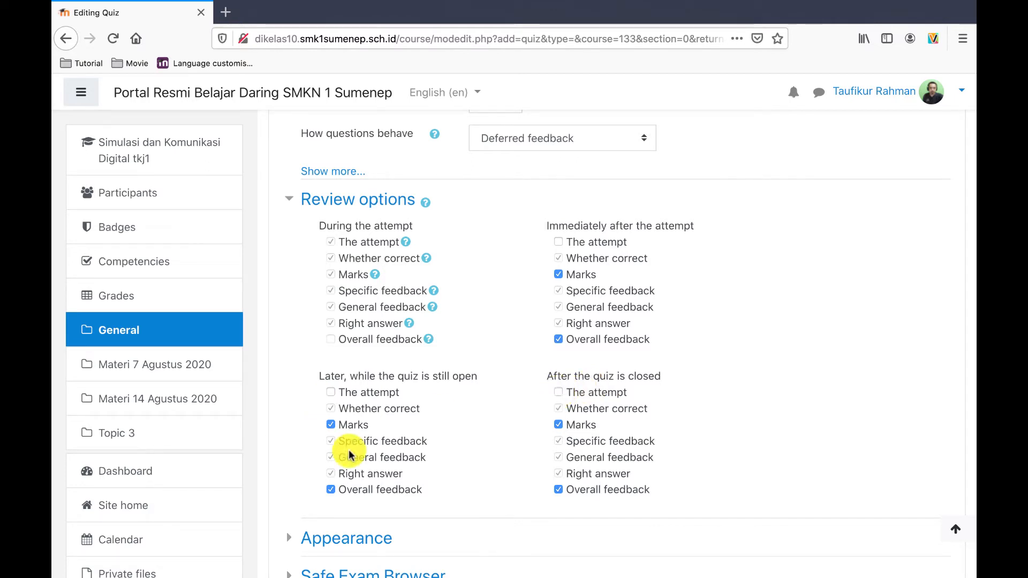
Check the appearance settings without changing them, and save the quiz so that its own page is displayed.
{"action": "scroll", "coordinate": [349, 455], "scroll_direction": "down", "scroll_amount": 3}
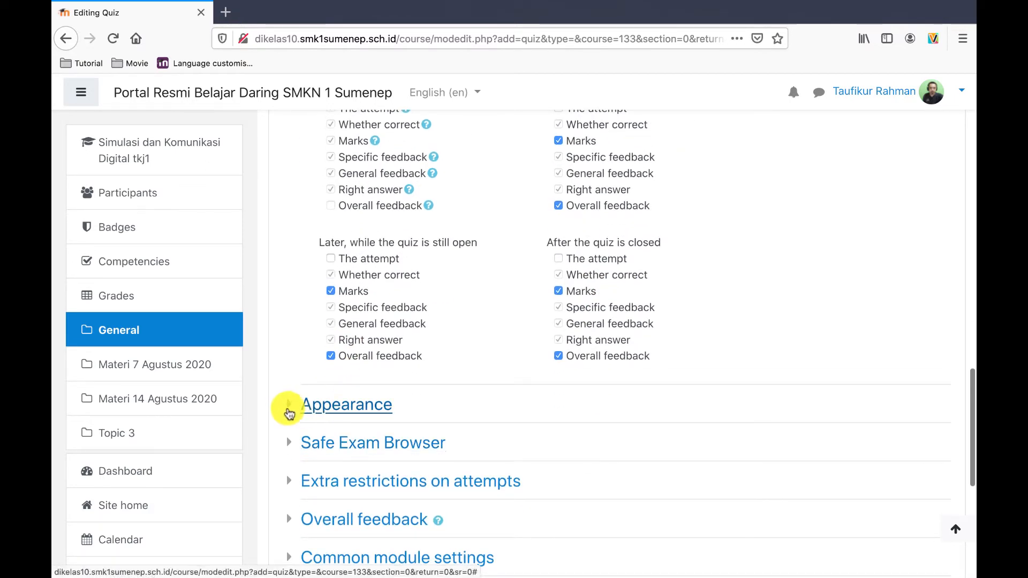
{"action": "left_click", "coordinate": [289, 411]}
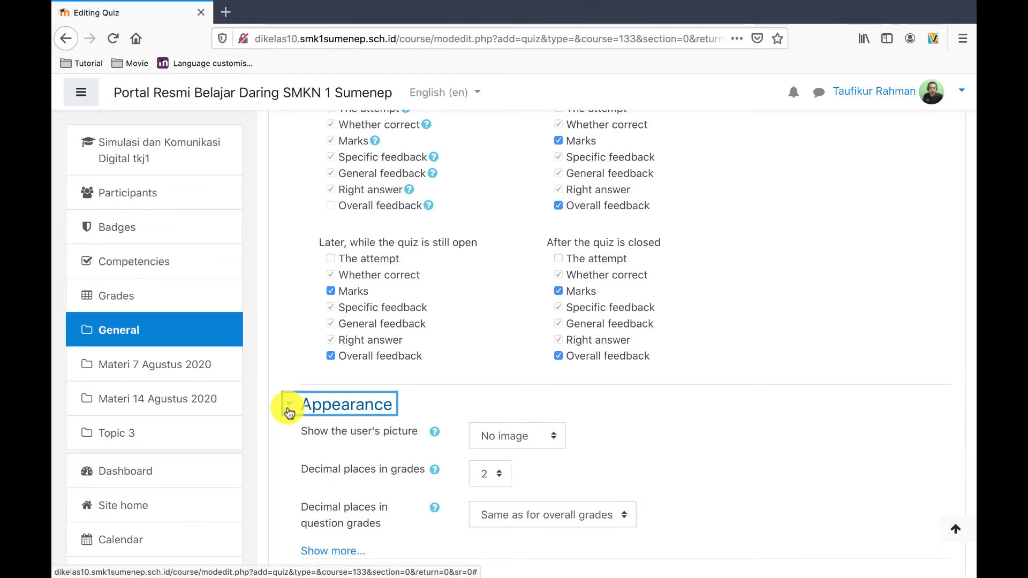
{"action": "left_click", "coordinate": [289, 411]}
{"action": "scroll", "coordinate": [532, 378], "scroll_direction": "down", "scroll_amount": 5}
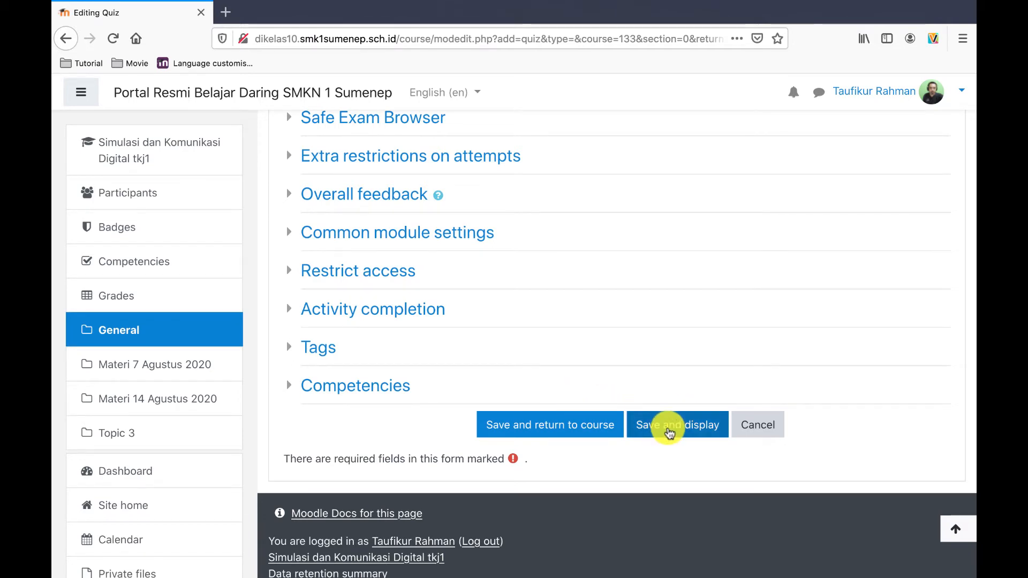
{"action": "left_click", "coordinate": [669, 433]}
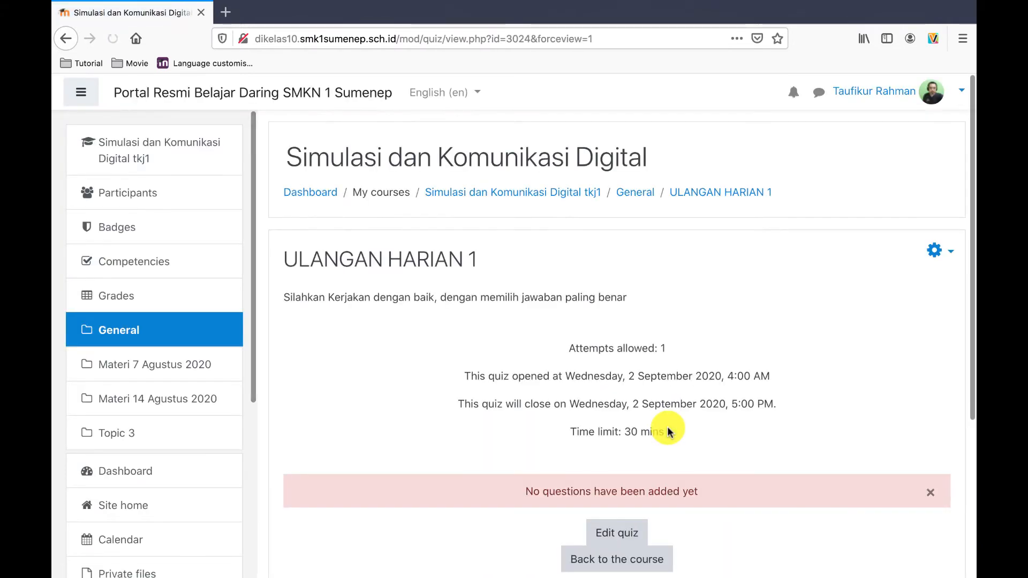
Review the saved quiz's summary and open ULANGAN HARIAN 1 for editing its questions.
{"action": "scroll", "coordinate": [666, 426], "scroll_direction": "down", "scroll_amount": 3}
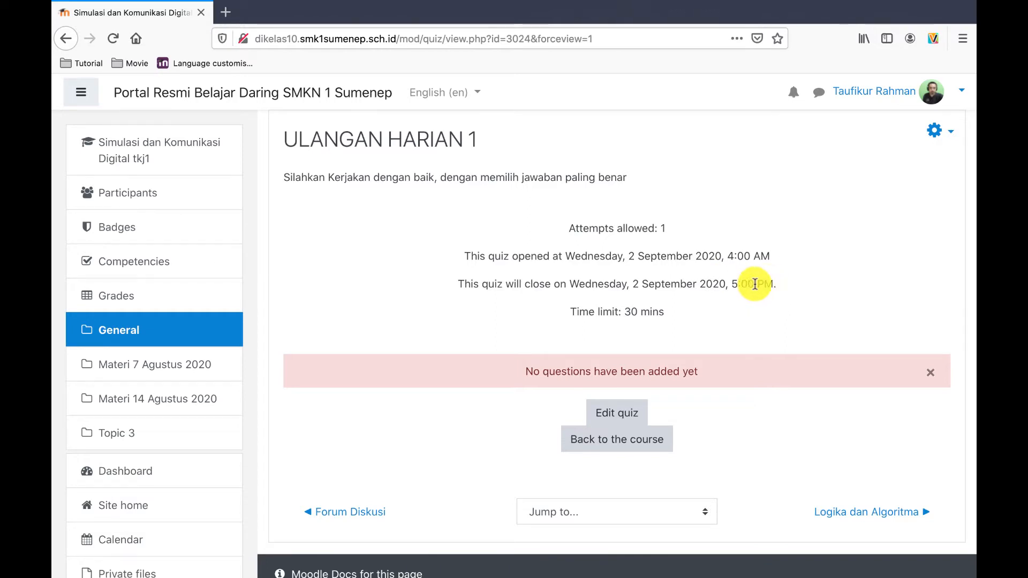
{"action": "left_click_drag", "start_coordinate": [578, 313], "coordinate": [666, 316]}
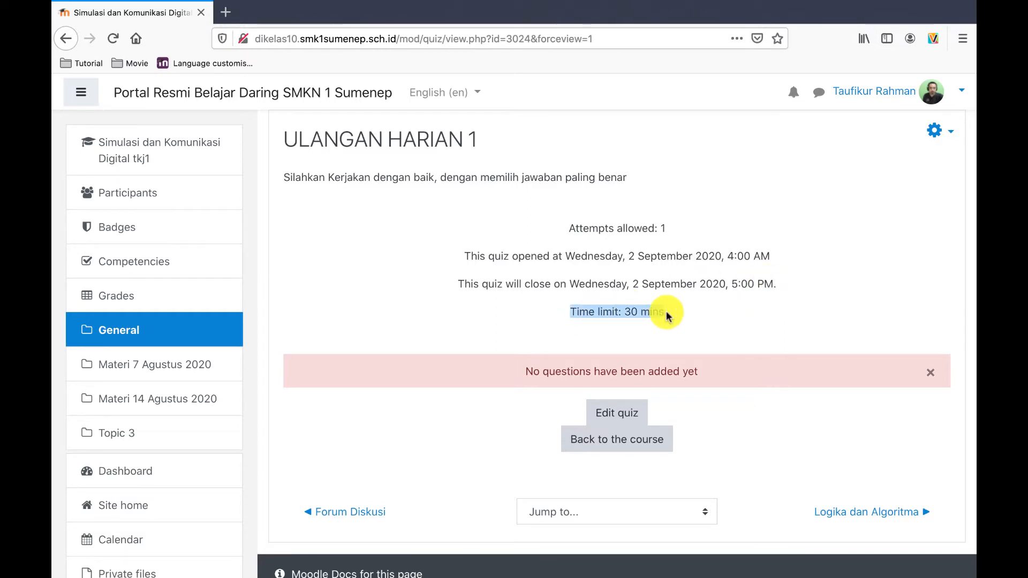
{"action": "scroll", "coordinate": [676, 394], "scroll_direction": "down", "scroll_amount": 3}
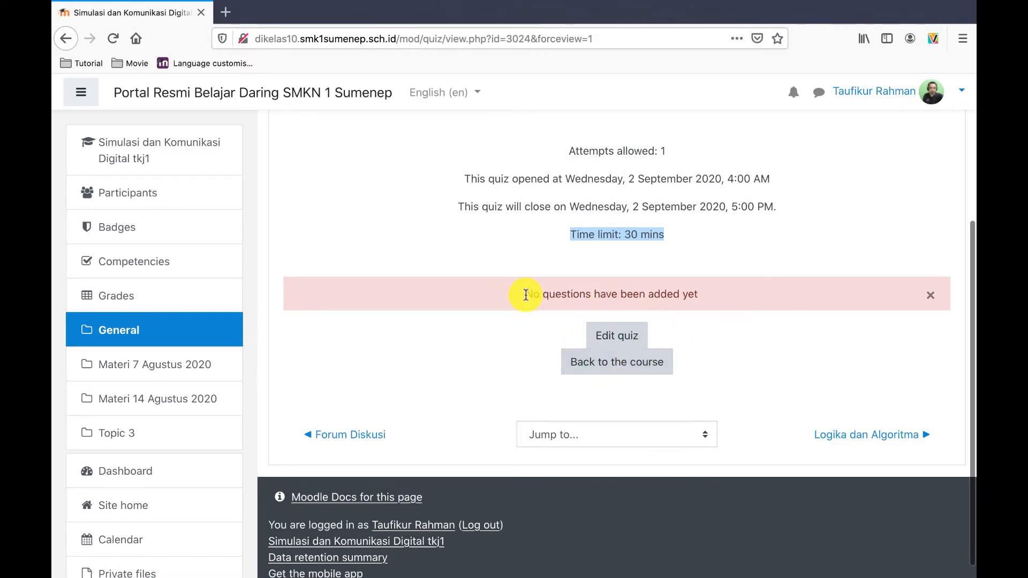
{"action": "left_click_drag", "start_coordinate": [526, 295], "coordinate": [808, 296]}
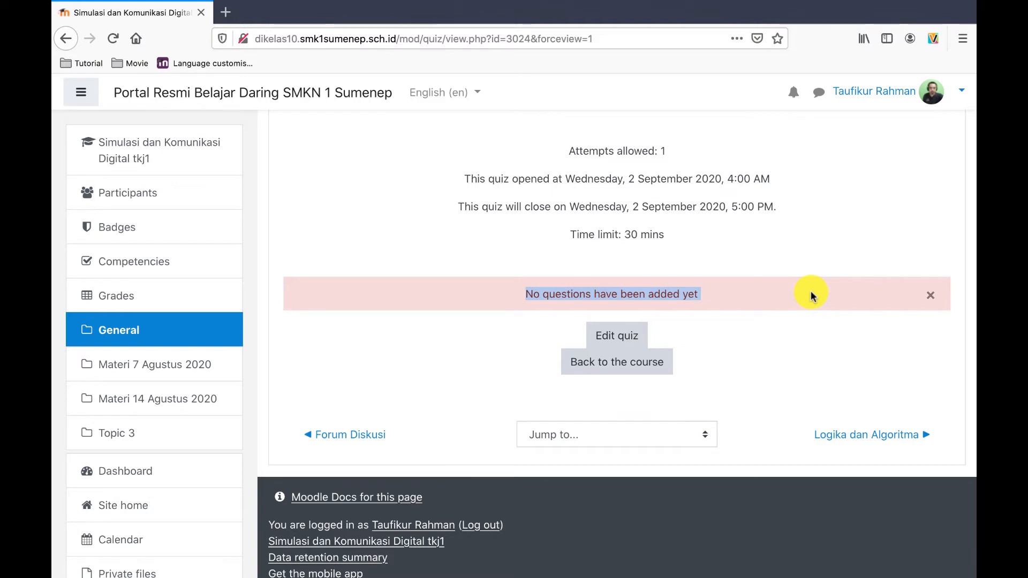
{"action": "scroll", "coordinate": [762, 228], "scroll_direction": "up", "scroll_amount": 4}
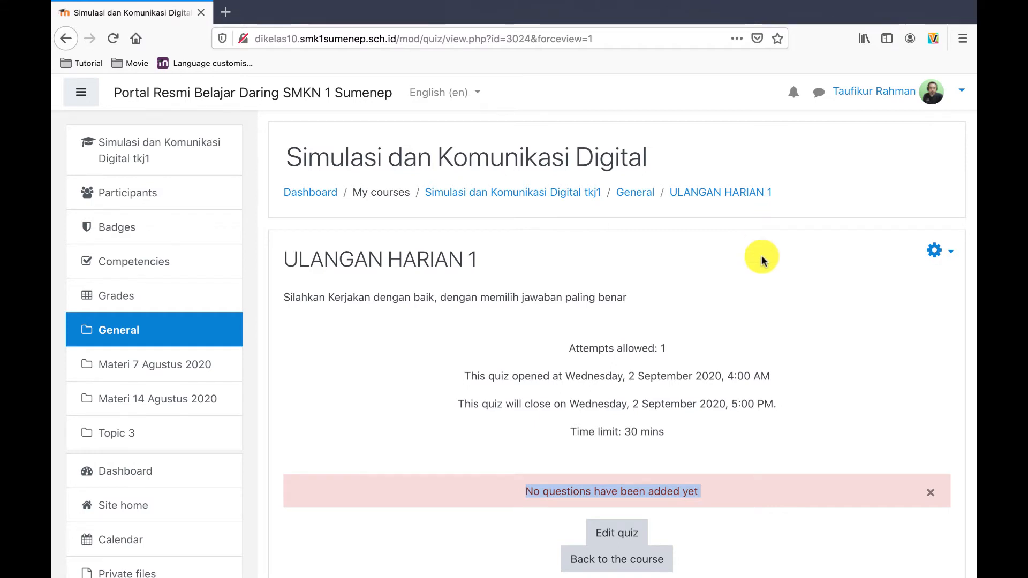
{"action": "left_click", "coordinate": [621, 534]}
Add a new question of the Multiple choice type to the quiz.
{"action": "scroll", "coordinate": [669, 335], "scroll_direction": "down", "scroll_amount": 2}
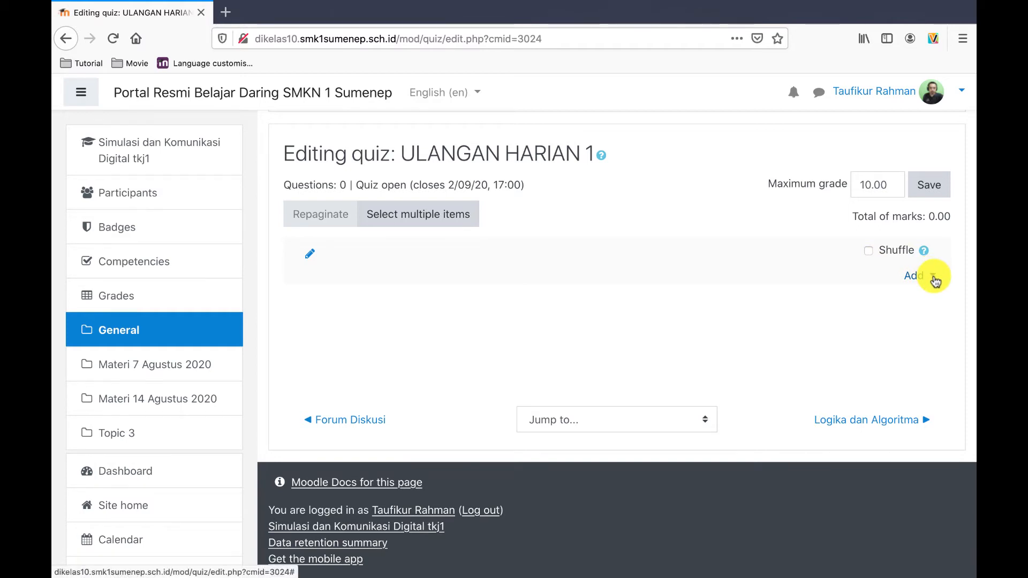
{"action": "scroll", "coordinate": [724, 238], "scroll_direction": "up", "scroll_amount": 2}
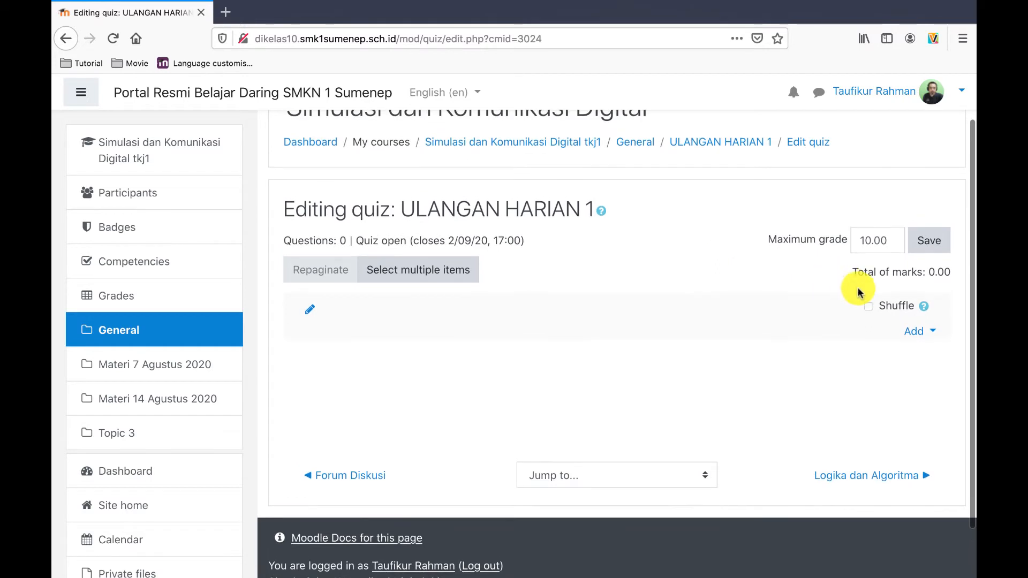
{"action": "left_click", "coordinate": [932, 331]}
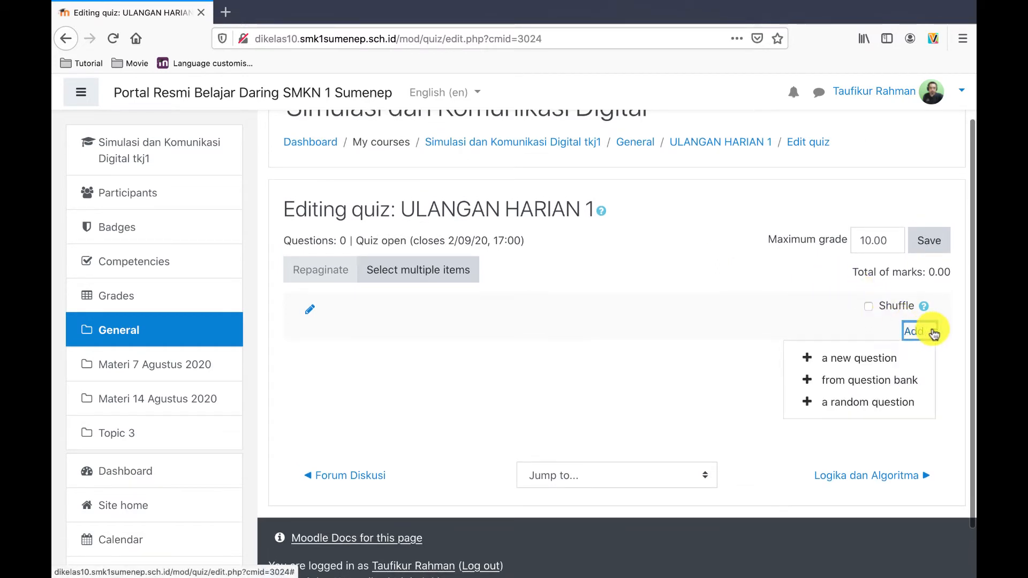
{"action": "left_click", "coordinate": [855, 364]}
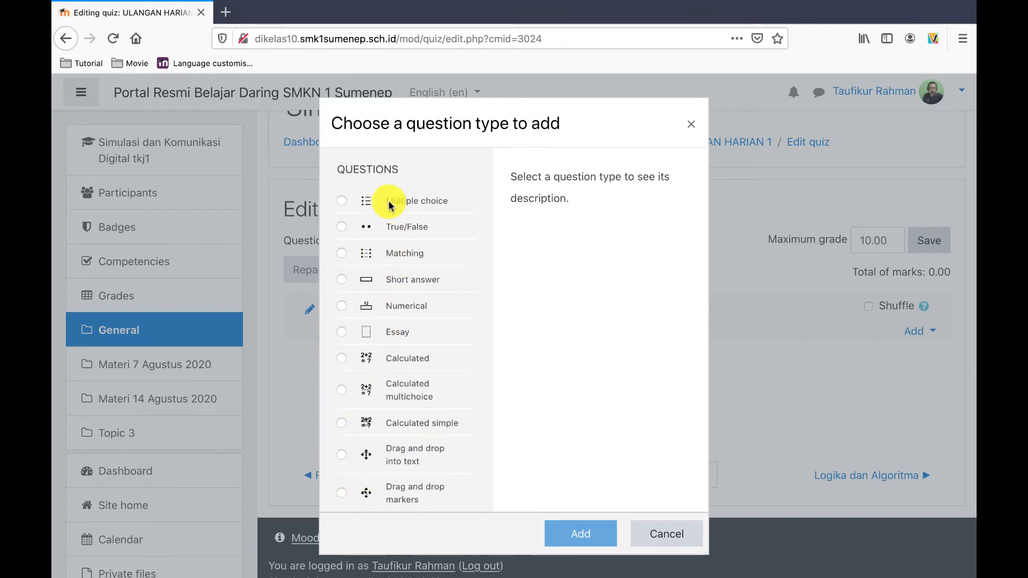
{"action": "left_click", "coordinate": [342, 201]}
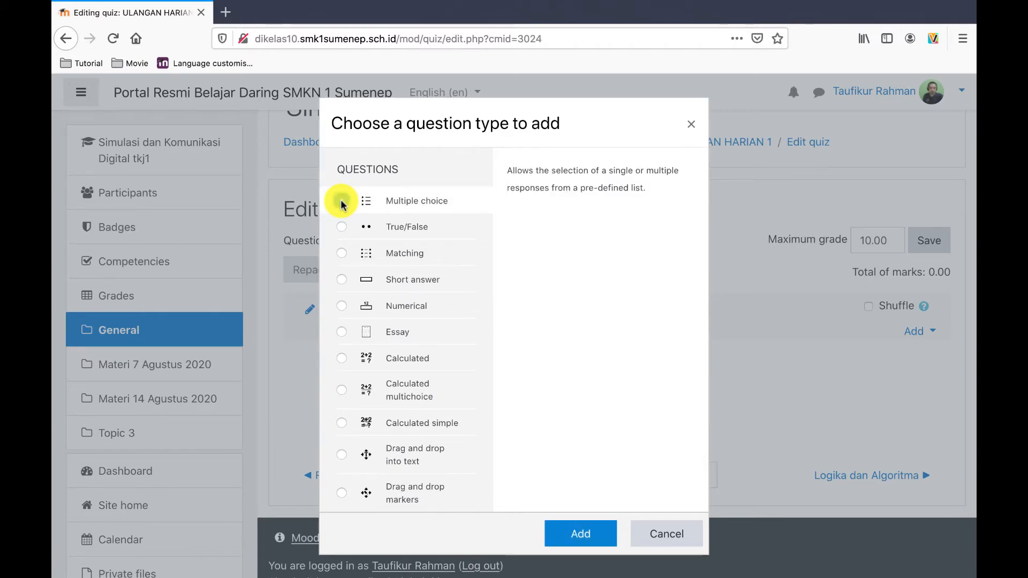
{"action": "left_click", "coordinate": [572, 532]}
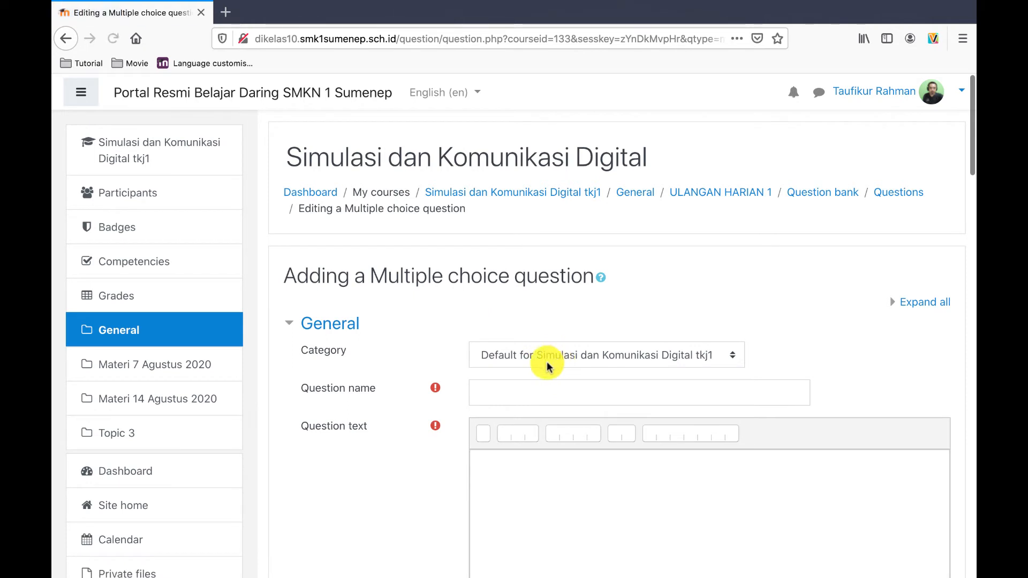
Name the multiple choice question "Berapa 1 + 1 ?" and copy that name.
{"action": "left_click", "coordinate": [506, 390]}
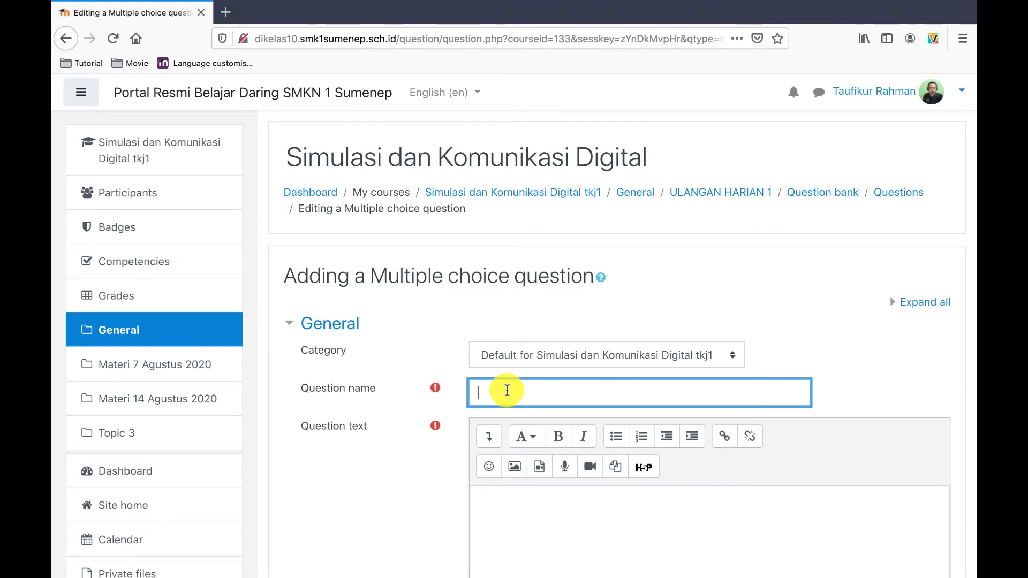
{"action": "type", "text": "Berapa 1 + 1"}
{"action": "type", "text": "?"}
{"action": "left_click_drag", "start_coordinate": [615, 390], "coordinate": [402, 390]}
{"action": "key", "text": "ctrl+c"}
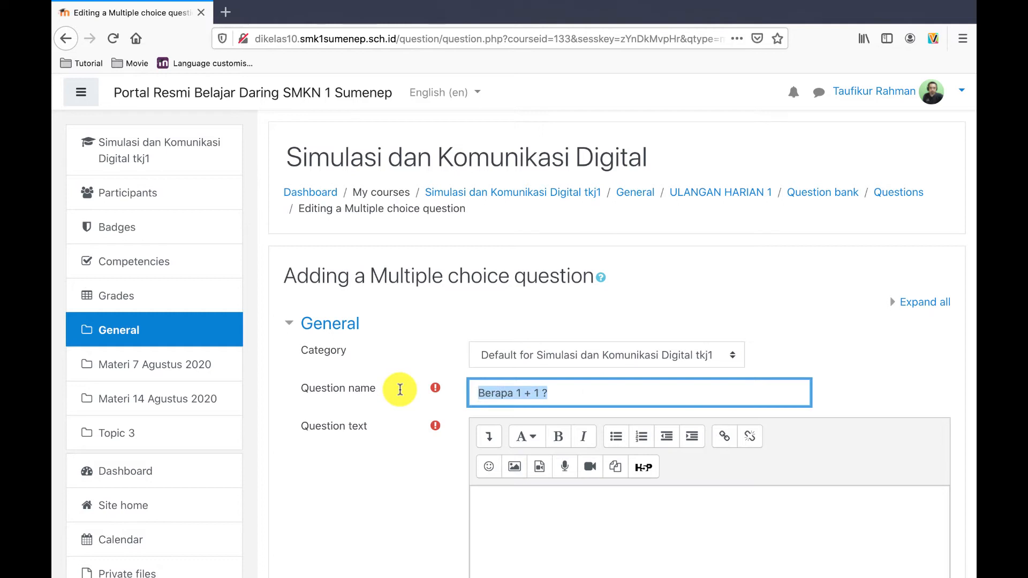
Paste the copied question name "Berapa 1 + 1 ?" as the question text.
{"action": "left_click", "coordinate": [517, 506]}
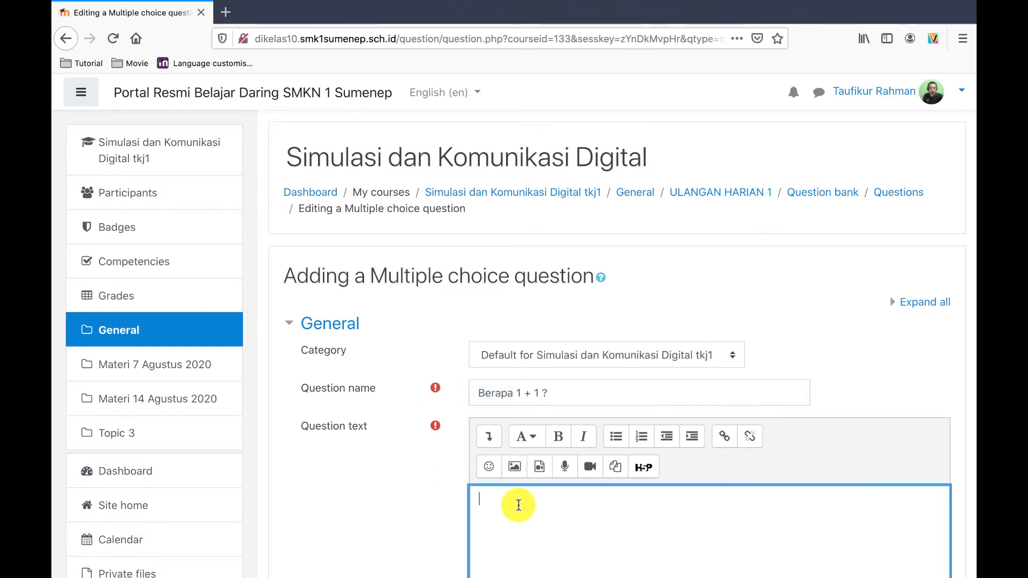
{"action": "scroll", "coordinate": [518, 504], "scroll_direction": "down", "scroll_amount": 2}
{"action": "key", "text": "ctrl+v"}
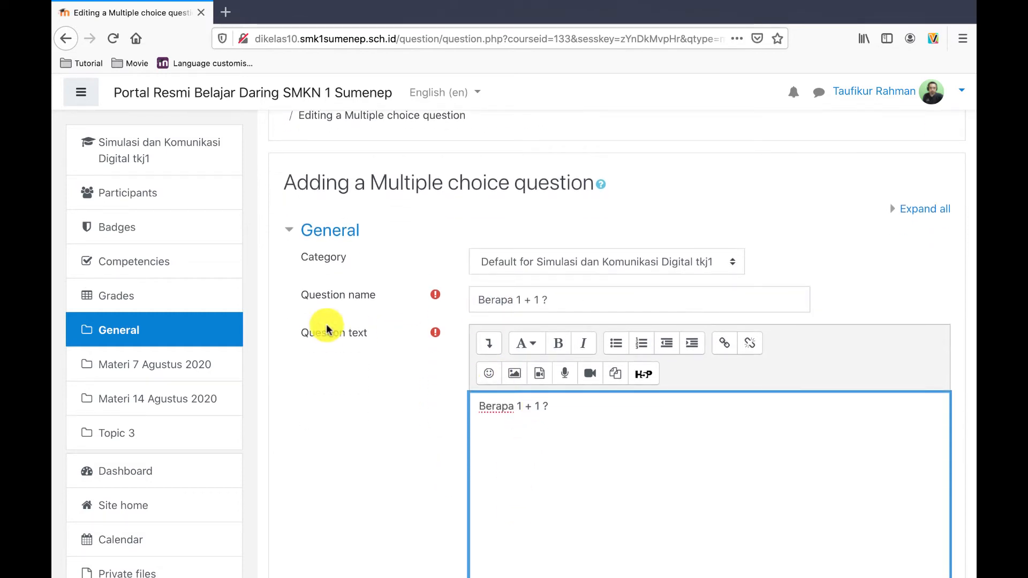
{"action": "left_click_drag", "start_coordinate": [560, 406], "coordinate": [406, 408]}
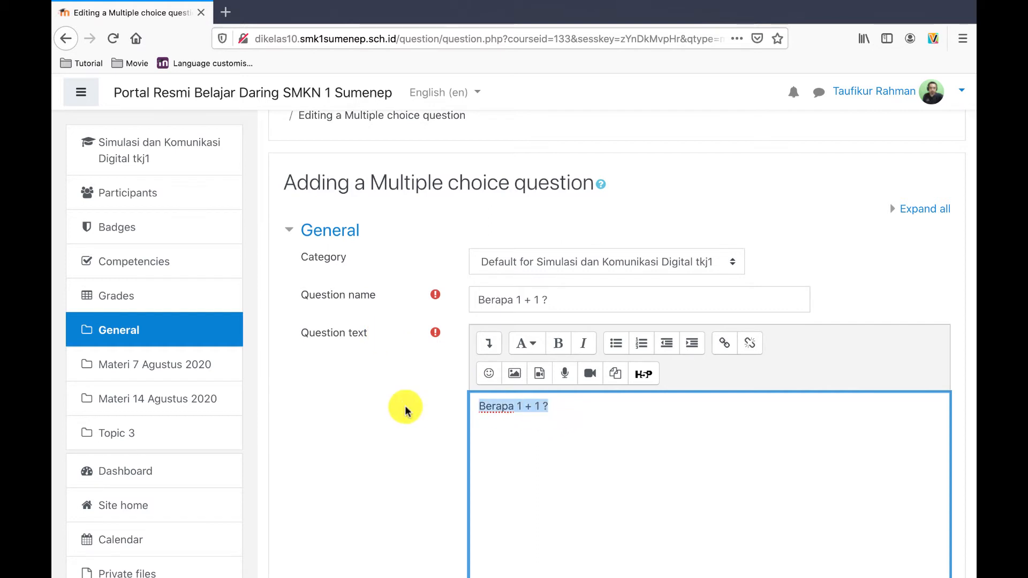
{"action": "triple_click", "coordinate": [523, 295]}
{"action": "left_click", "coordinate": [601, 426]}
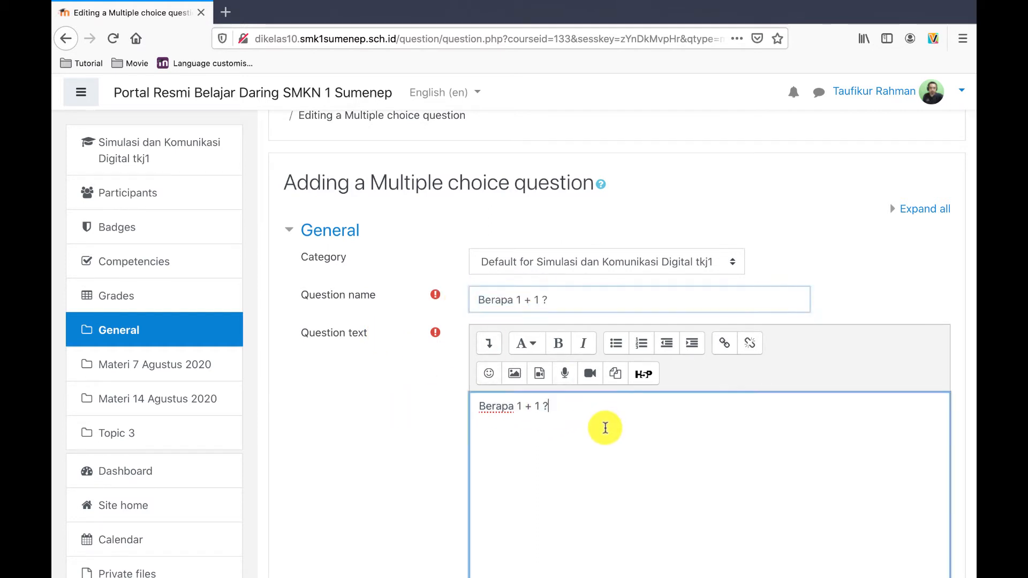
Enter 1 as the text of Choice 1 and 2 as the text of Choice 2 in the question's answers.
{"action": "scroll", "coordinate": [519, 406], "scroll_direction": "down", "scroll_amount": 5}
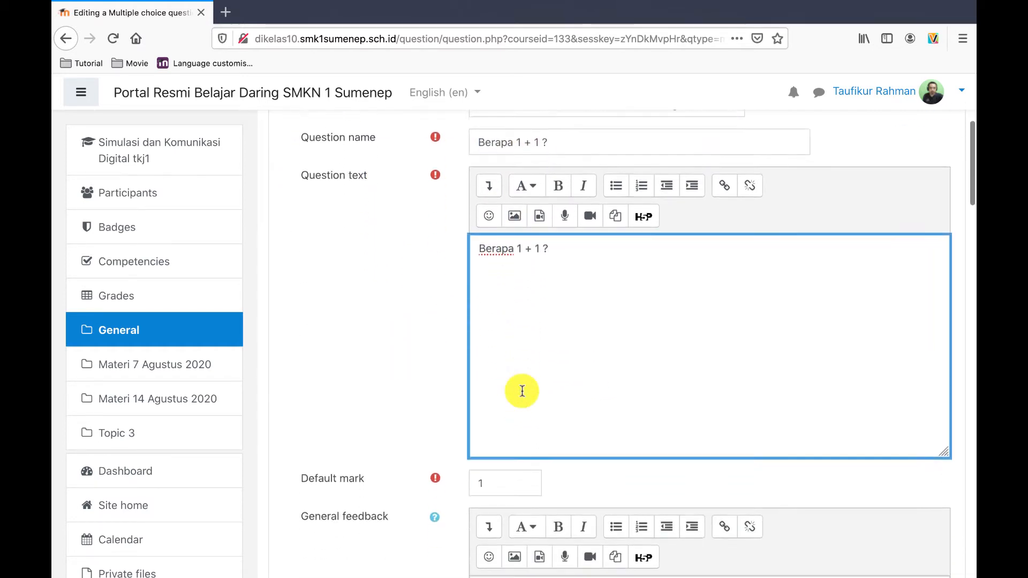
{"action": "scroll", "coordinate": [518, 399], "scroll_direction": "down", "scroll_amount": 1}
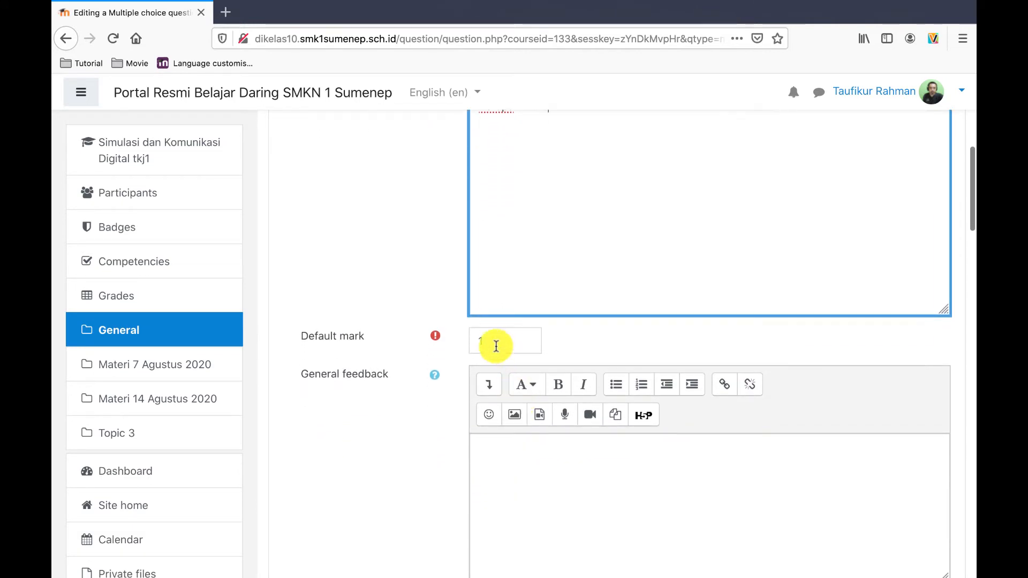
{"action": "scroll", "coordinate": [520, 349], "scroll_direction": "down", "scroll_amount": 4}
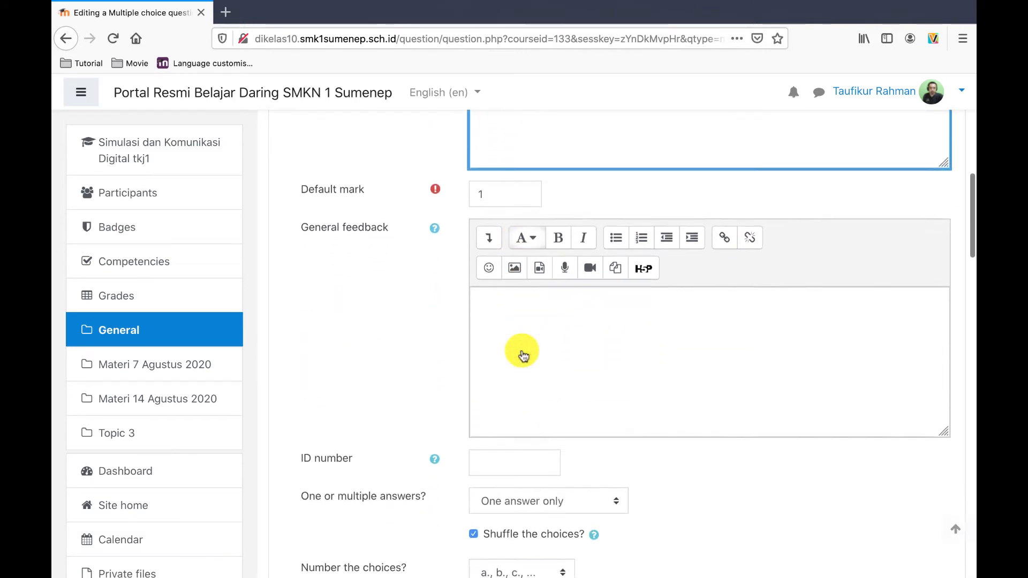
{"action": "scroll", "coordinate": [522, 351], "scroll_direction": "down", "scroll_amount": 5}
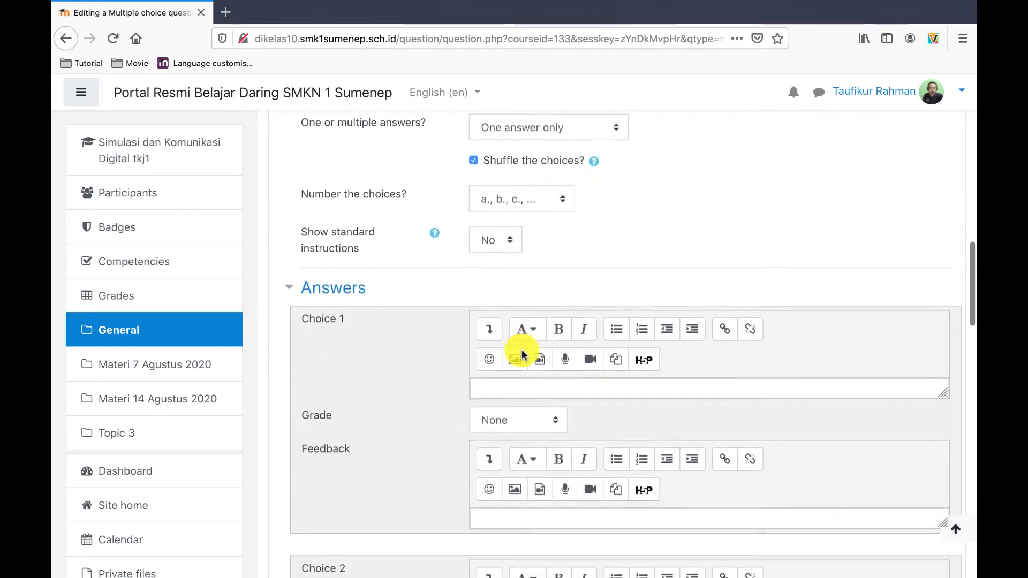
{"action": "left_click", "coordinate": [493, 380]}
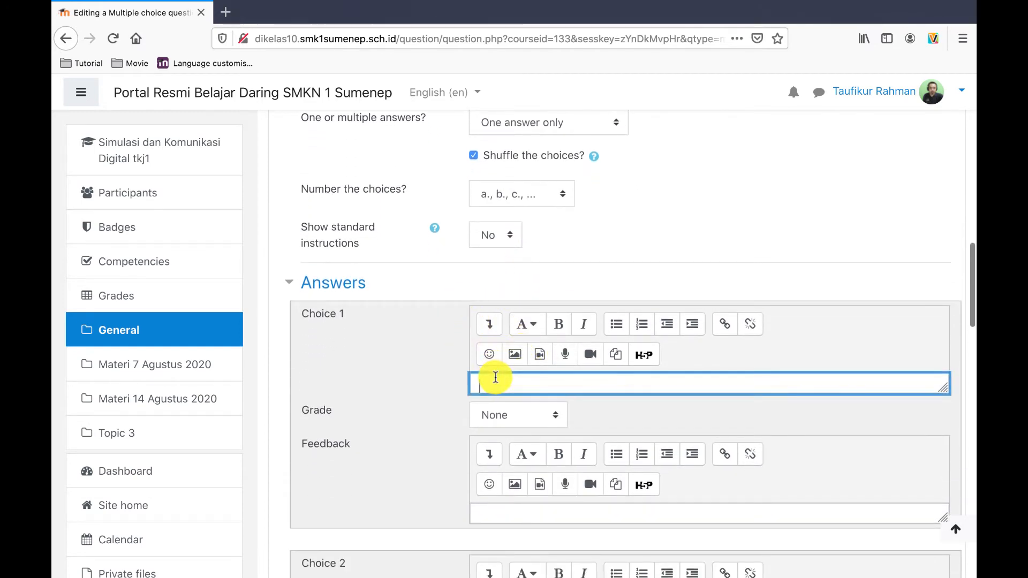
{"action": "type", "text": "1"}
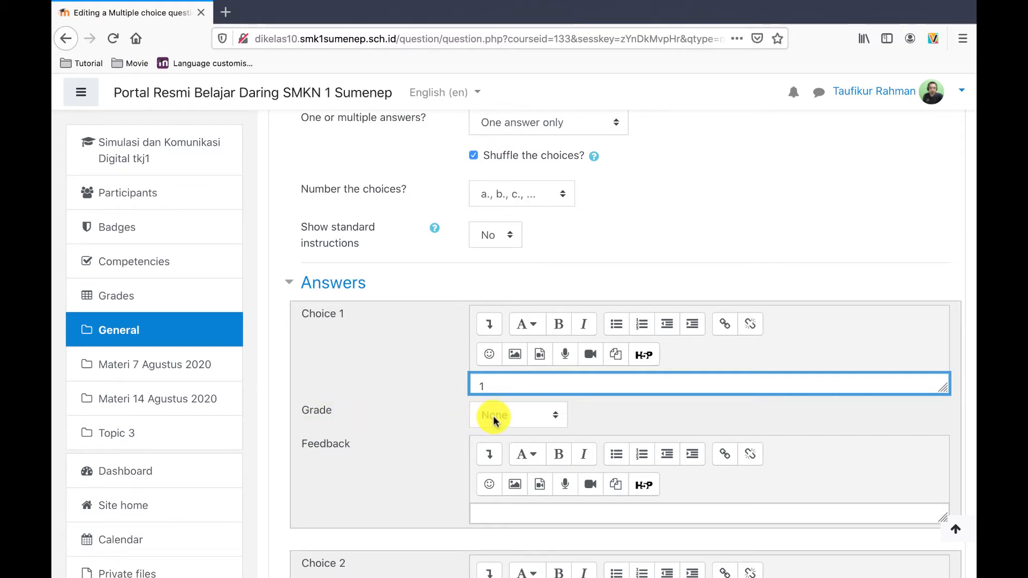
{"action": "scroll", "coordinate": [493, 420], "scroll_direction": "down", "scroll_amount": 3}
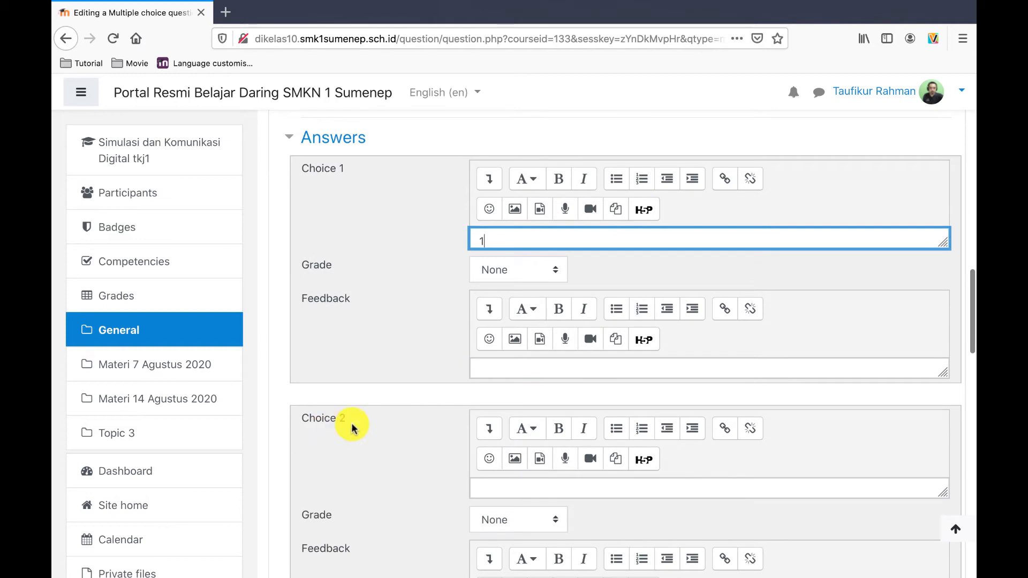
{"action": "left_click", "coordinate": [519, 488]}
{"action": "type", "text": "2"}
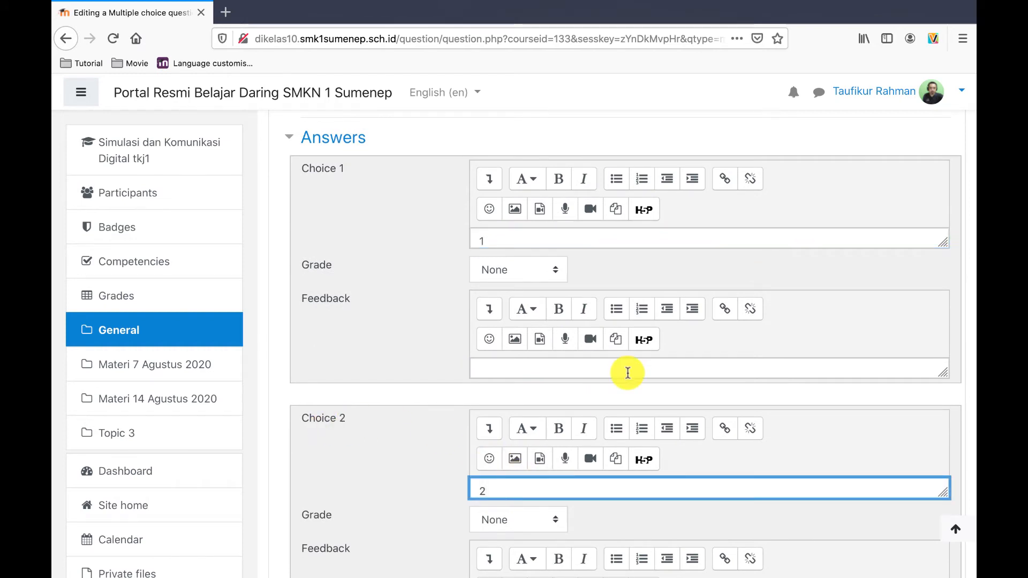
Mark Choice 2 as the correct answer by setting its grade to 100%.
{"action": "scroll", "coordinate": [627, 372], "scroll_direction": "up", "scroll_amount": 10}
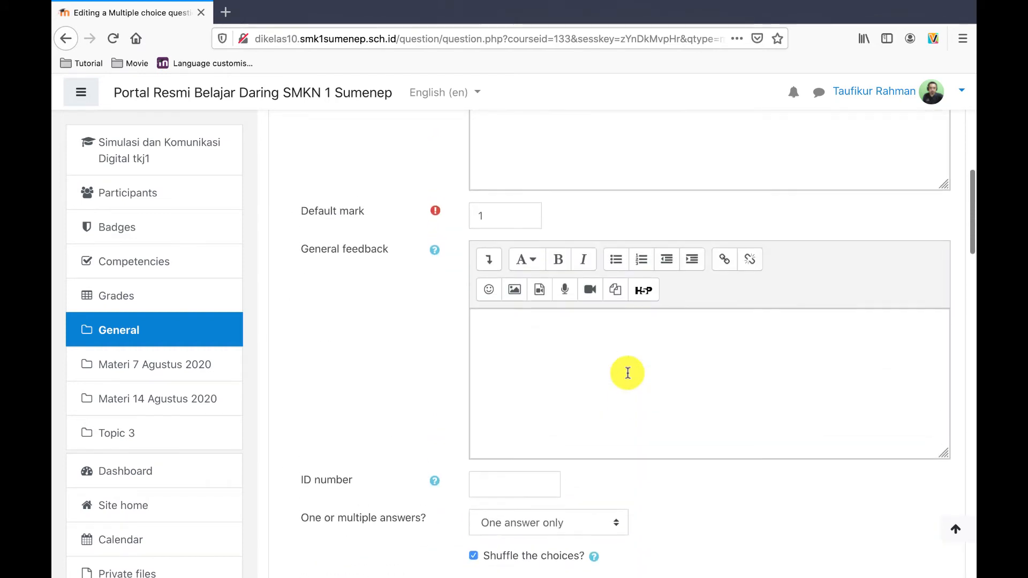
{"action": "scroll", "coordinate": [569, 184], "scroll_direction": "up", "scroll_amount": 4}
{"action": "scroll", "coordinate": [554, 190], "scroll_direction": "down", "scroll_amount": 6}
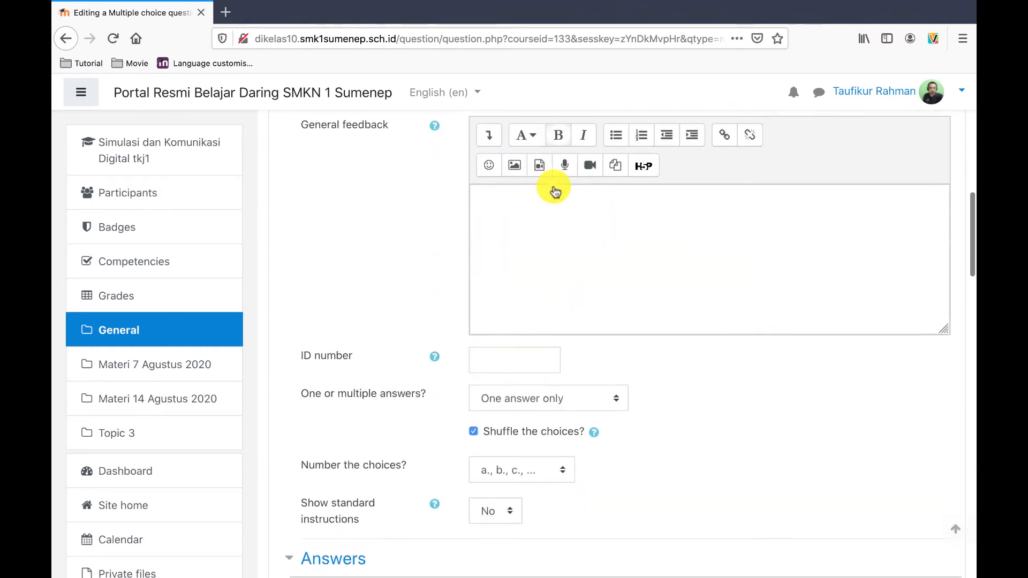
{"action": "scroll", "coordinate": [552, 188], "scroll_direction": "down", "scroll_amount": 6}
{"action": "scroll", "coordinate": [498, 414], "scroll_direction": "down", "scroll_amount": 3}
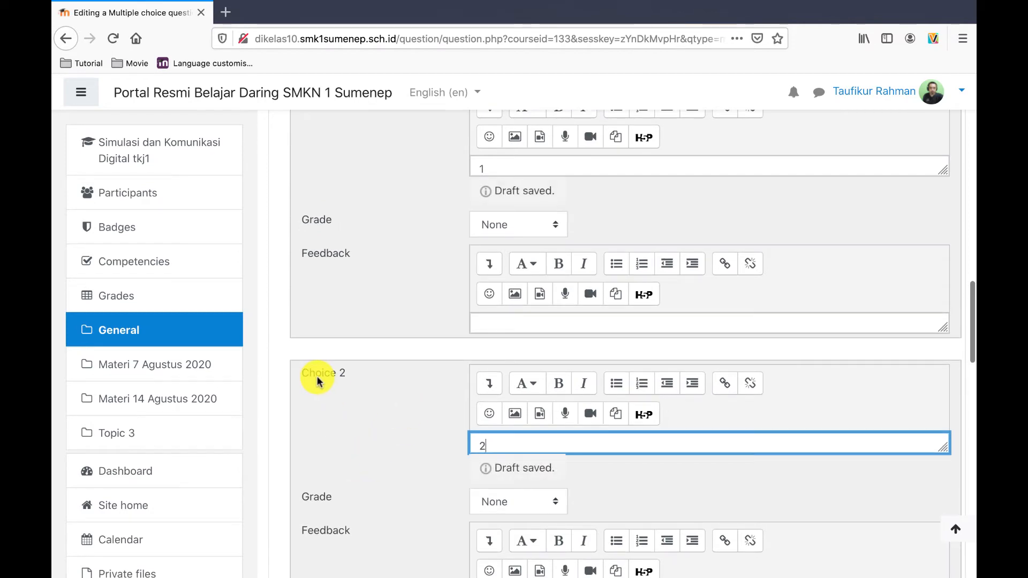
{"action": "left_click", "coordinate": [557, 509]}
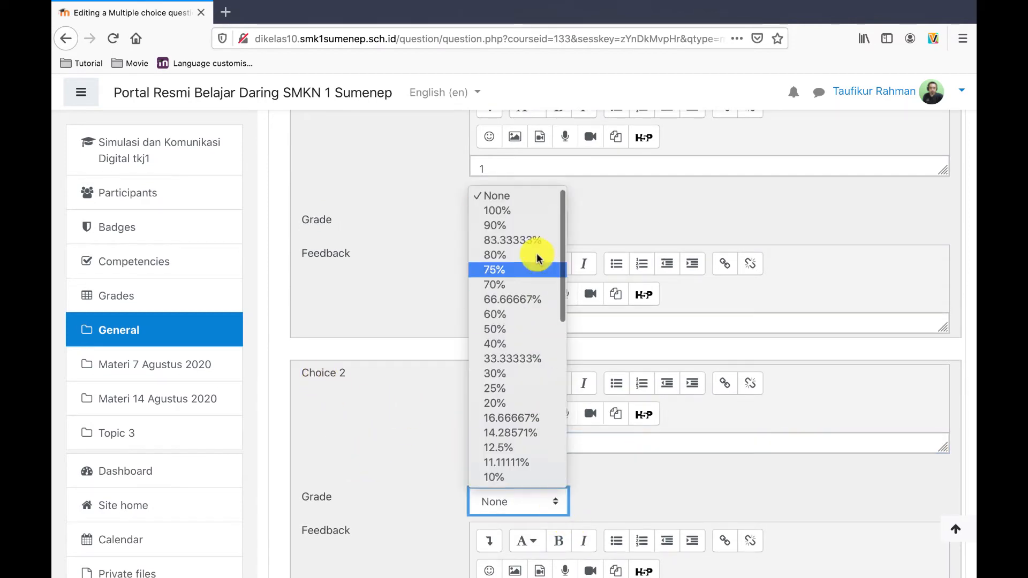
{"action": "left_click", "coordinate": [532, 207]}
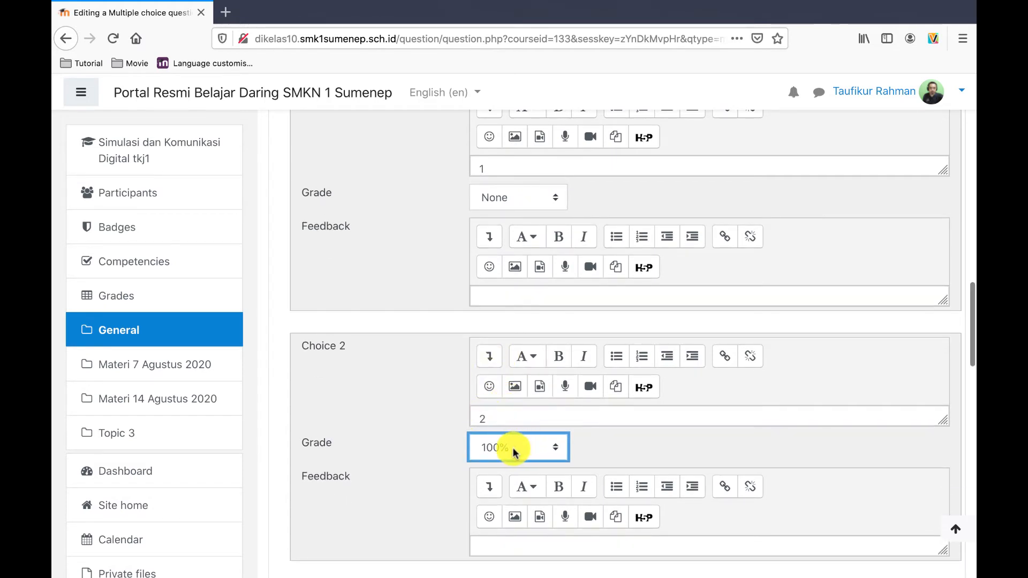
Enter 3 as the text of Choice 3 and 4 as the text of Choice 4.
{"action": "scroll", "coordinate": [627, 442], "scroll_direction": "down", "scroll_amount": 6}
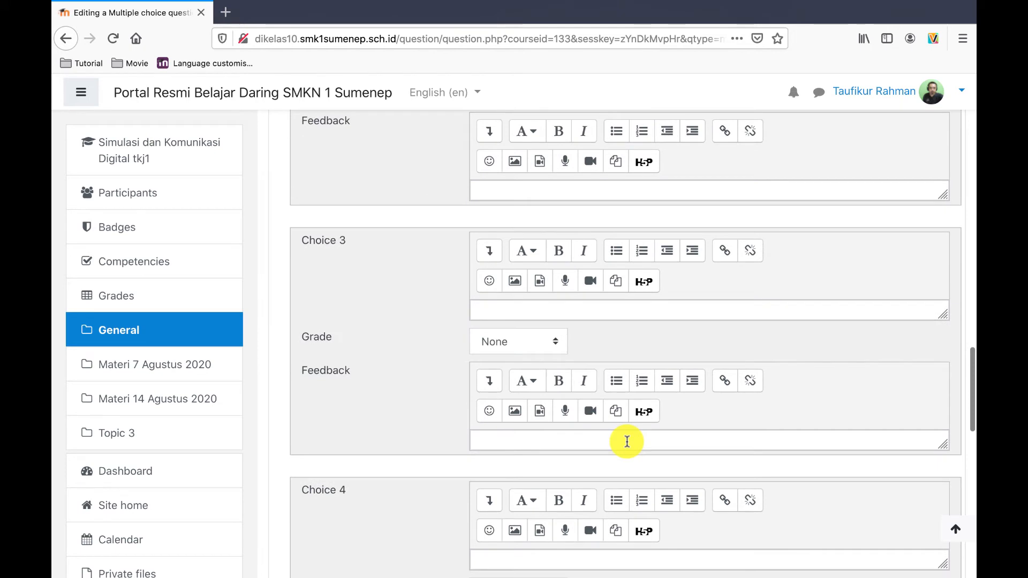
{"action": "left_click", "coordinate": [518, 309]}
{"action": "type", "text": "3"}
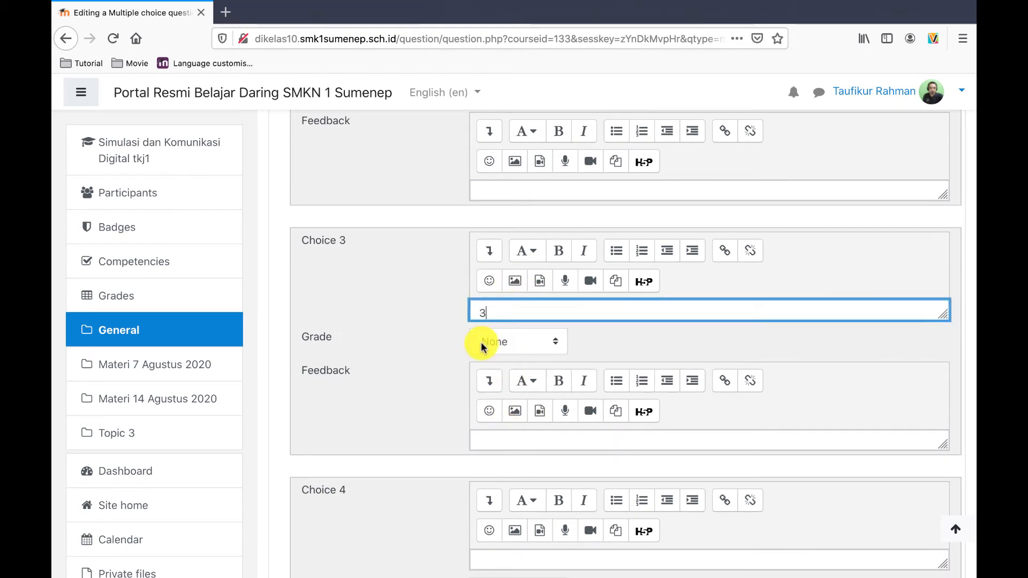
{"action": "scroll", "coordinate": [506, 499], "scroll_direction": "down", "scroll_amount": 1}
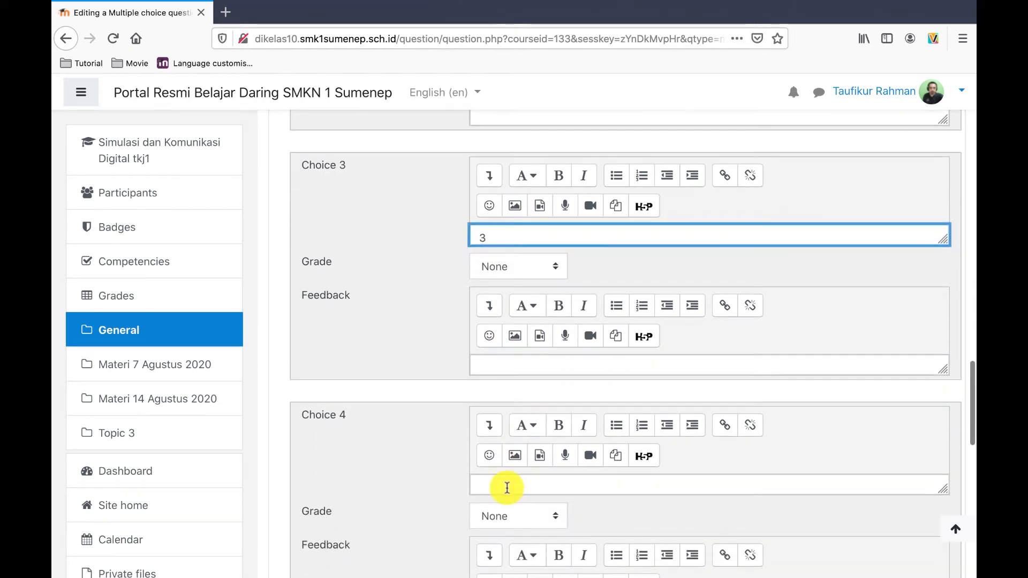
{"action": "left_click", "coordinate": [507, 488]}
{"action": "type", "text": "4"}
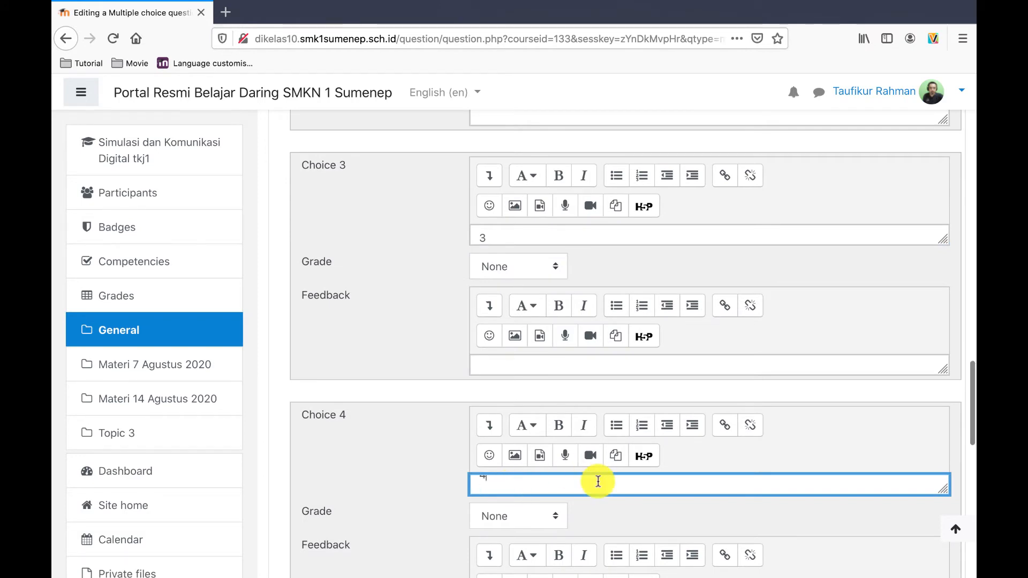
Leave Choice 5 blank and save the multiple choice question to return to the quiz's editing page.
{"action": "scroll", "coordinate": [776, 404], "scroll_direction": "down", "scroll_amount": 2}
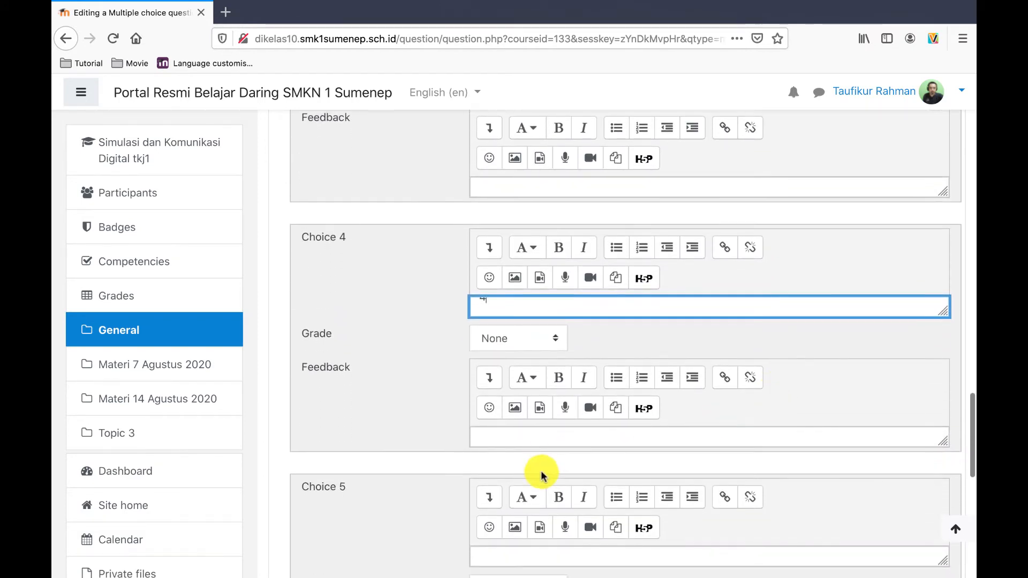
{"action": "scroll", "coordinate": [701, 412], "scroll_direction": "down", "scroll_amount": 3}
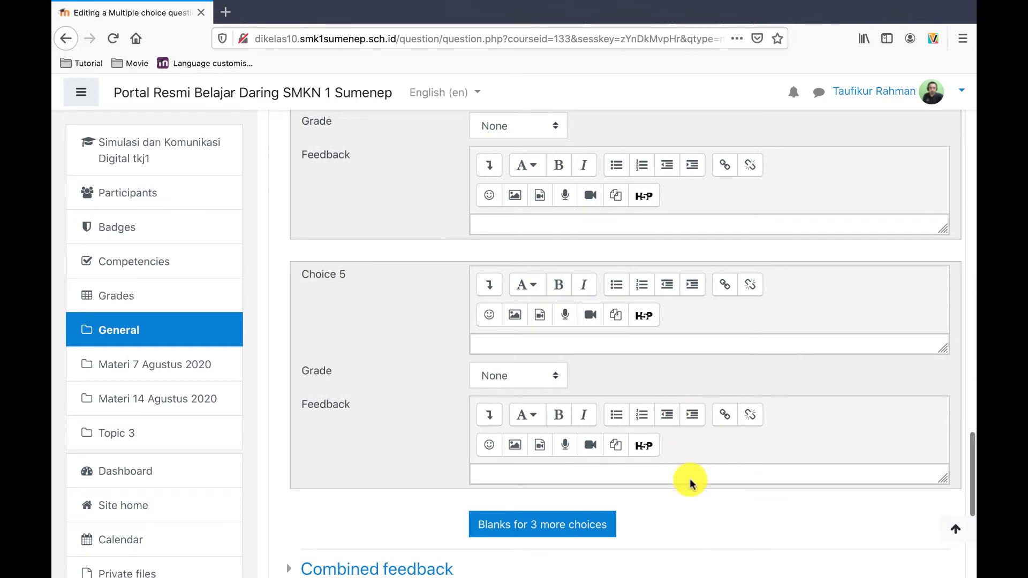
{"action": "scroll", "coordinate": [651, 527], "scroll_direction": "down", "scroll_amount": 2}
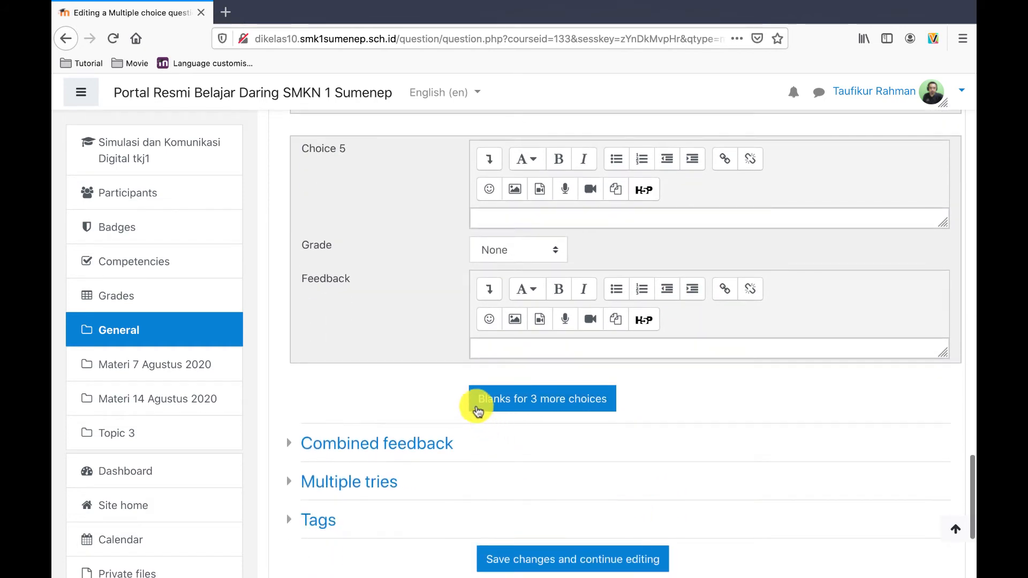
{"action": "scroll", "coordinate": [374, 219], "scroll_direction": "up", "scroll_amount": 1}
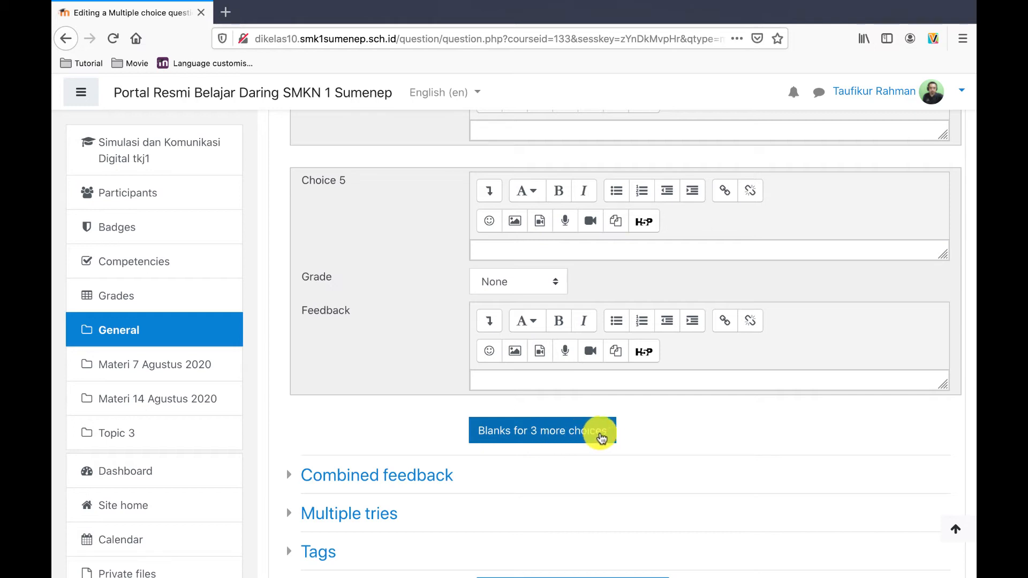
{"action": "scroll", "coordinate": [604, 437], "scroll_direction": "down", "scroll_amount": 3}
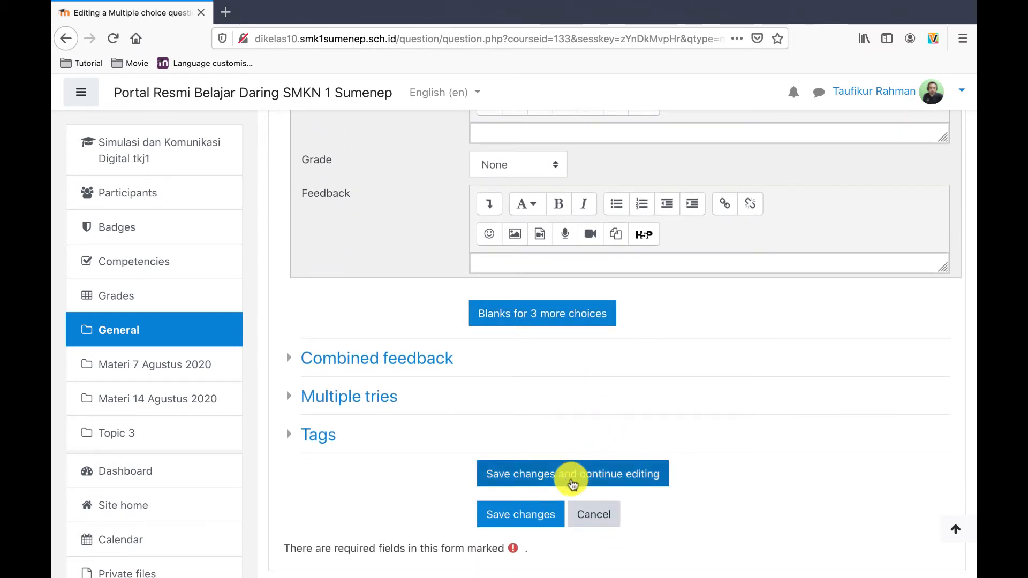
{"action": "left_click", "coordinate": [538, 515]}
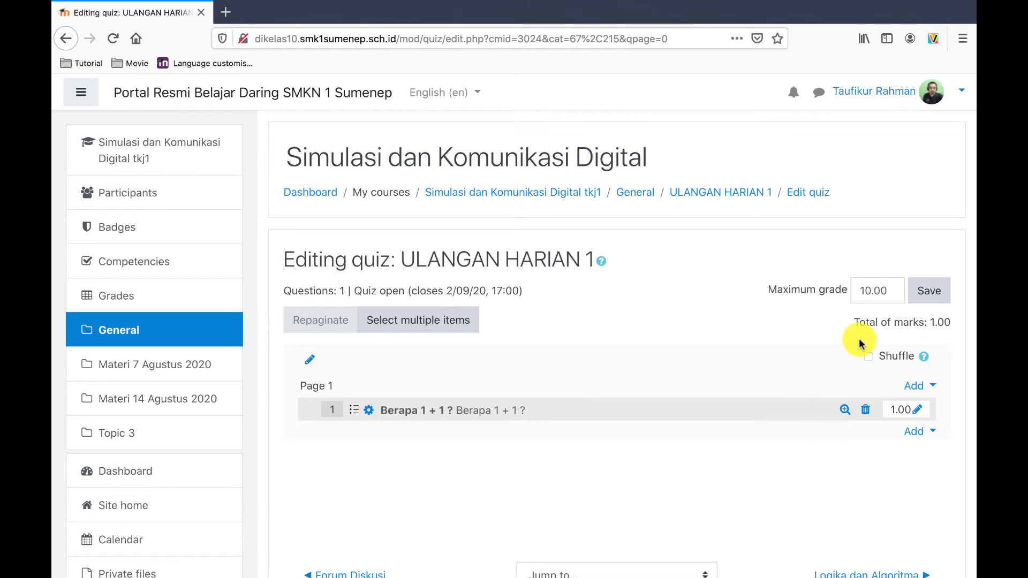
{"action": "left_click", "coordinate": [932, 386]}
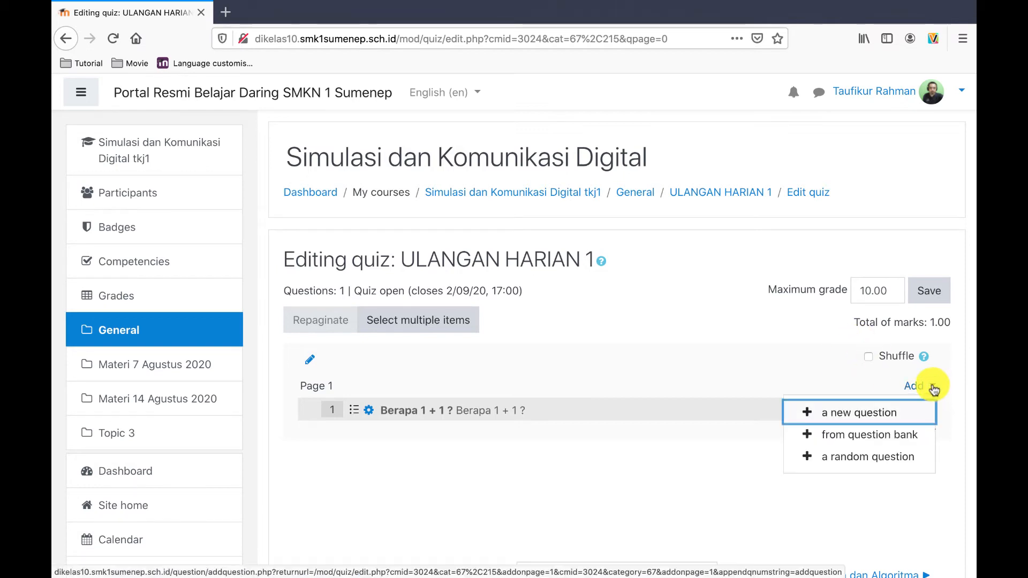
{"action": "key", "text": "Escape"}
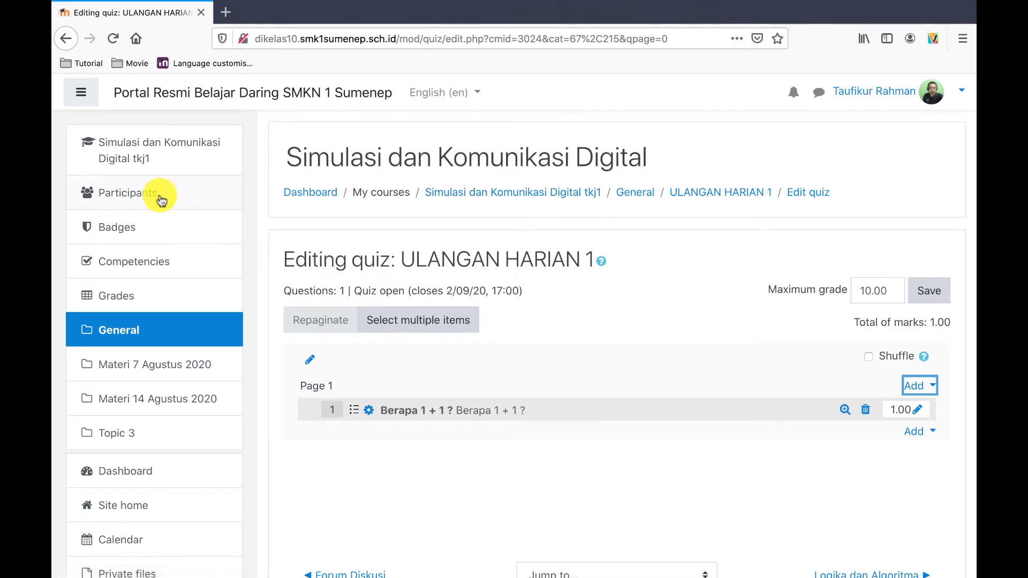
{"action": "left_click", "coordinate": [83, 93]}
{"action": "left_click", "coordinate": [84, 93]}
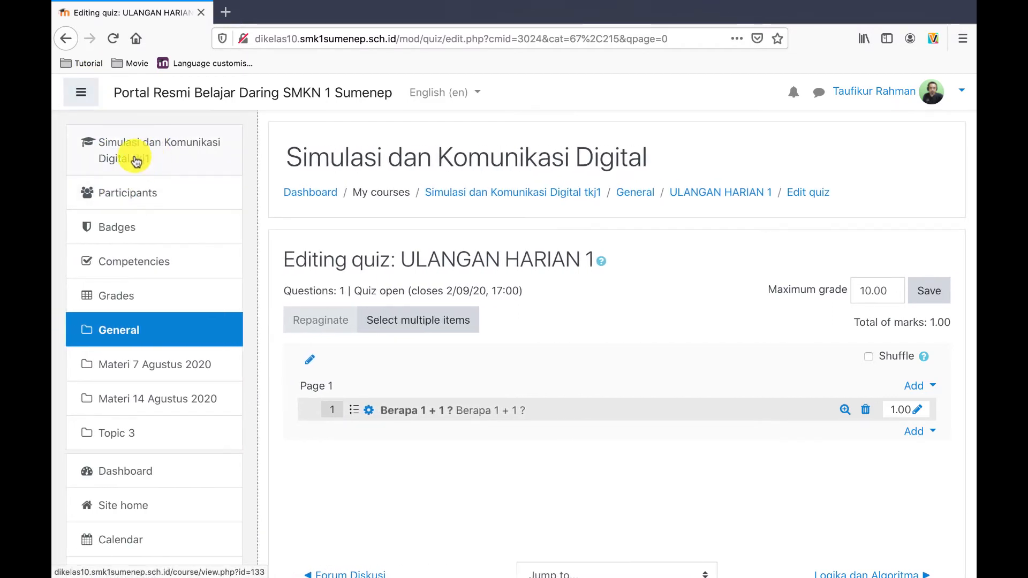
Return to the Simulasi dan Komunikasi Digital tkj1 course page and open its full course administration page.
{"action": "left_click", "coordinate": [138, 156]}
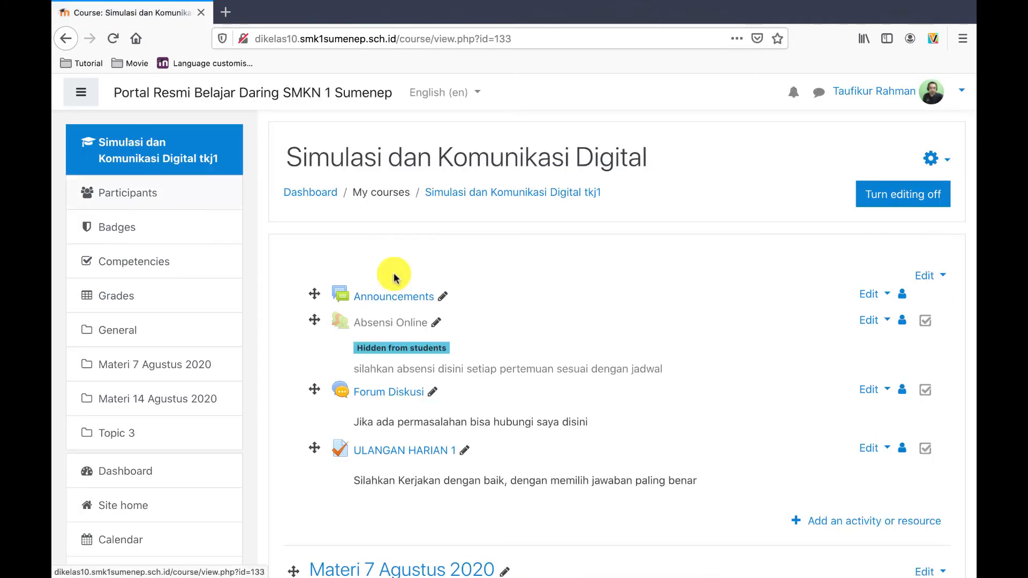
{"action": "scroll", "coordinate": [545, 376], "scroll_direction": "down", "scroll_amount": 4}
{"action": "scroll", "coordinate": [545, 377], "scroll_direction": "down", "scroll_amount": 10}
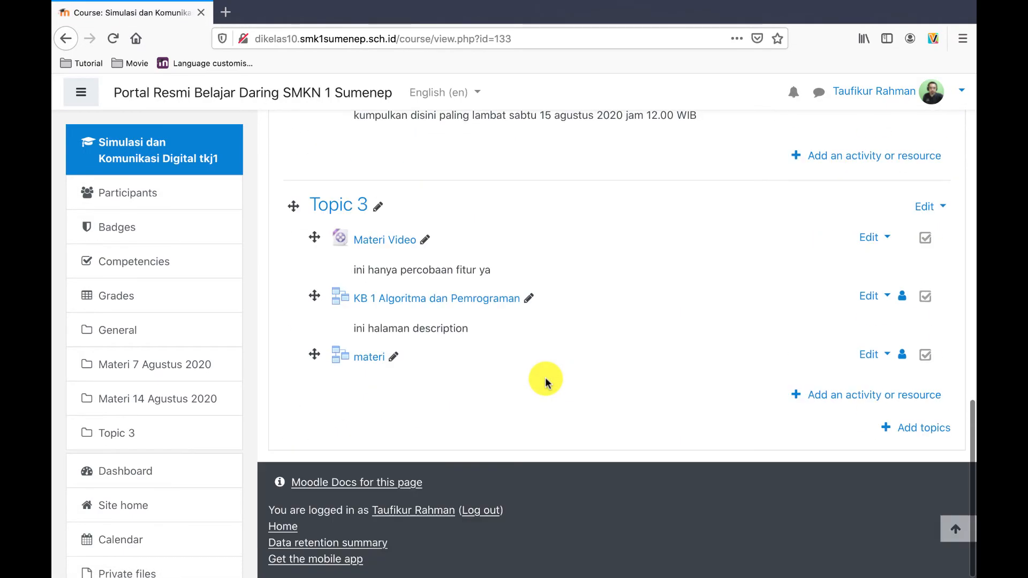
{"action": "scroll", "coordinate": [545, 376], "scroll_direction": "up", "scroll_amount": 3}
{"action": "scroll", "coordinate": [545, 380], "scroll_direction": "up", "scroll_amount": 10}
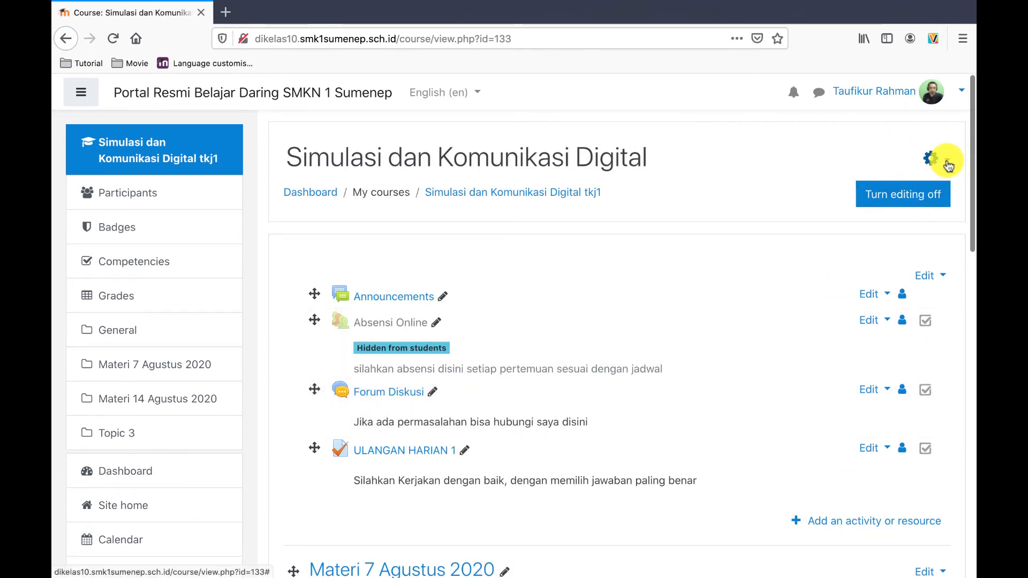
{"action": "left_click", "coordinate": [947, 165]}
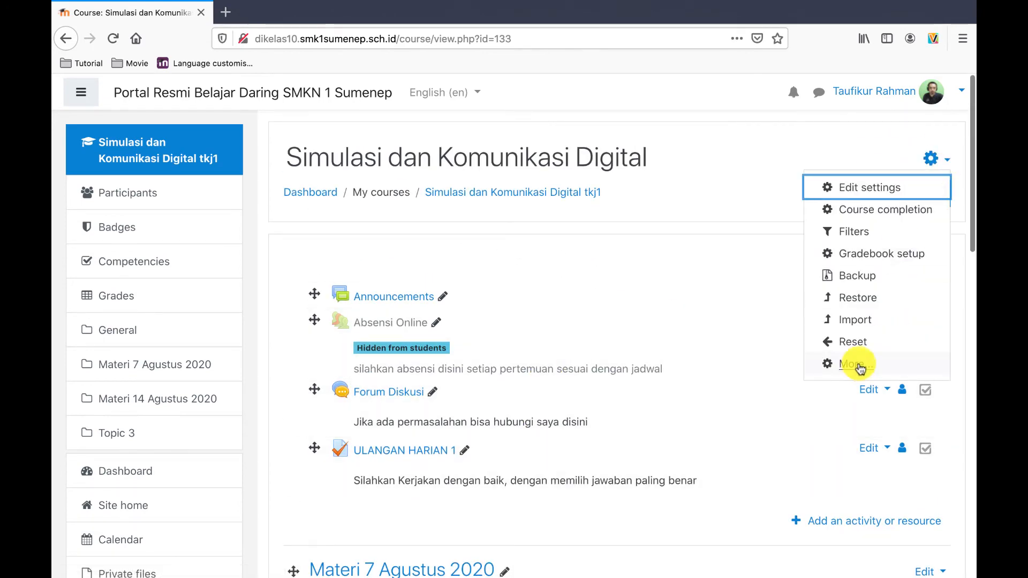
{"action": "left_click", "coordinate": [855, 364]}
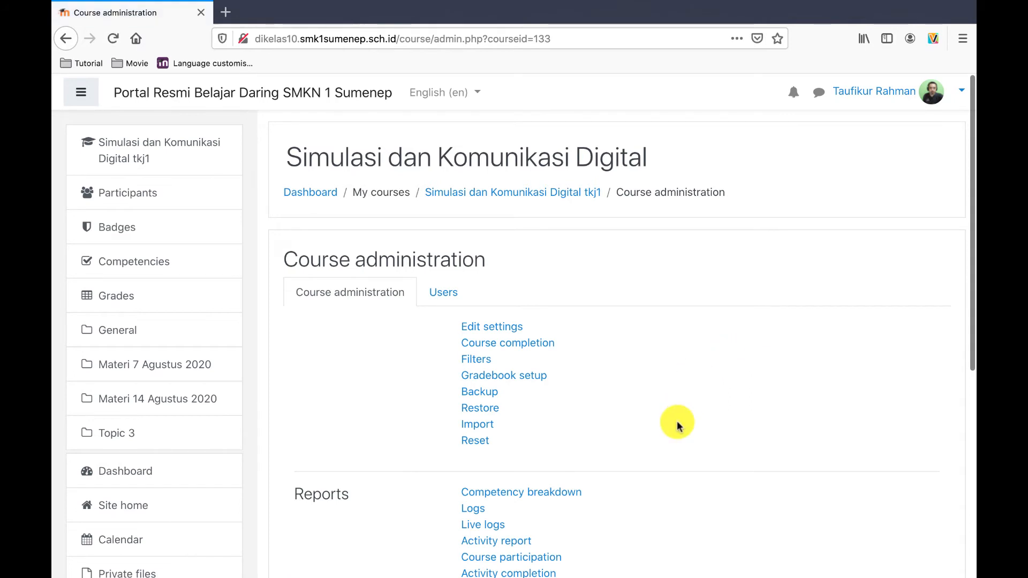
Open the question bank's import page and go to its file upload area for importing questions.
{"action": "scroll", "coordinate": [677, 426], "scroll_direction": "down", "scroll_amount": 3}
{"action": "scroll", "coordinate": [677, 426], "scroll_direction": "up", "scroll_amount": 3}
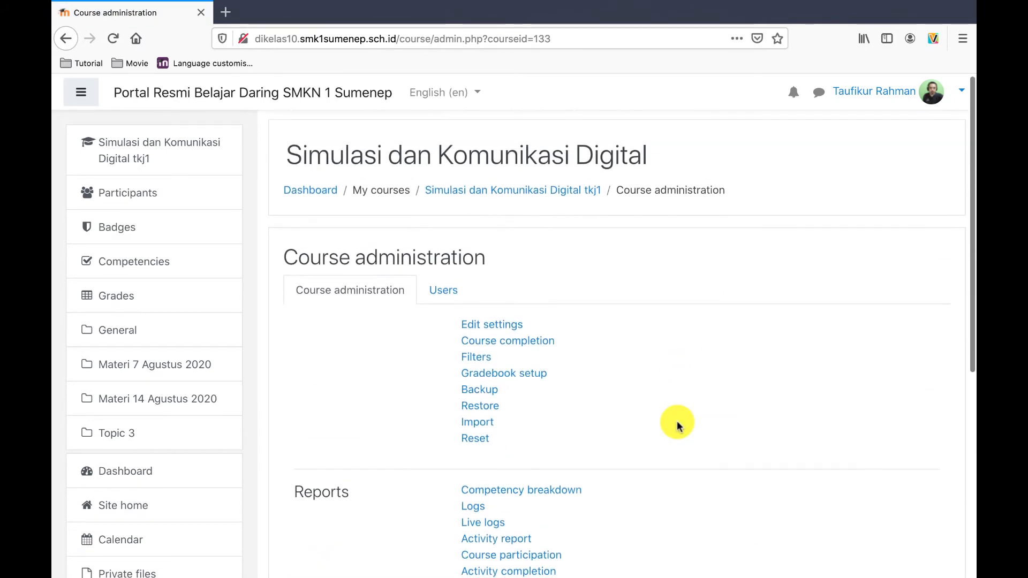
{"action": "scroll", "coordinate": [677, 425], "scroll_direction": "down", "scroll_amount": 6}
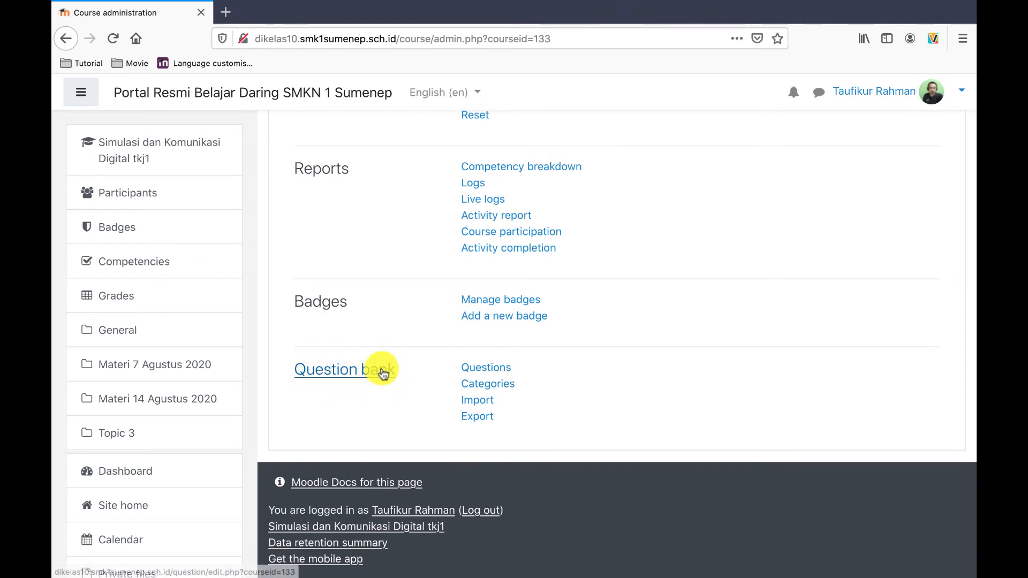
{"action": "left_click", "coordinate": [479, 405]}
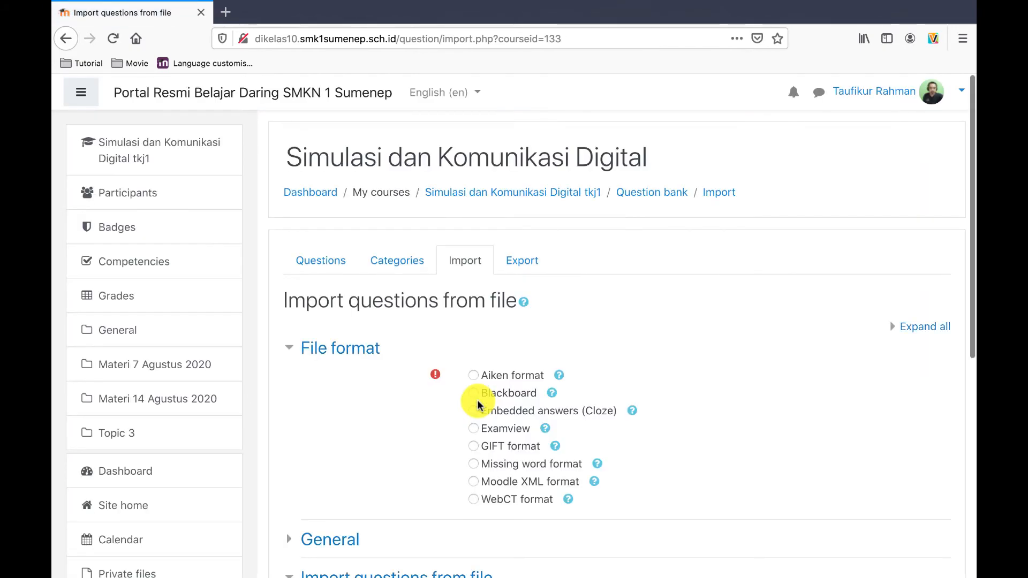
{"action": "scroll", "coordinate": [508, 341], "scroll_direction": "down", "scroll_amount": 3}
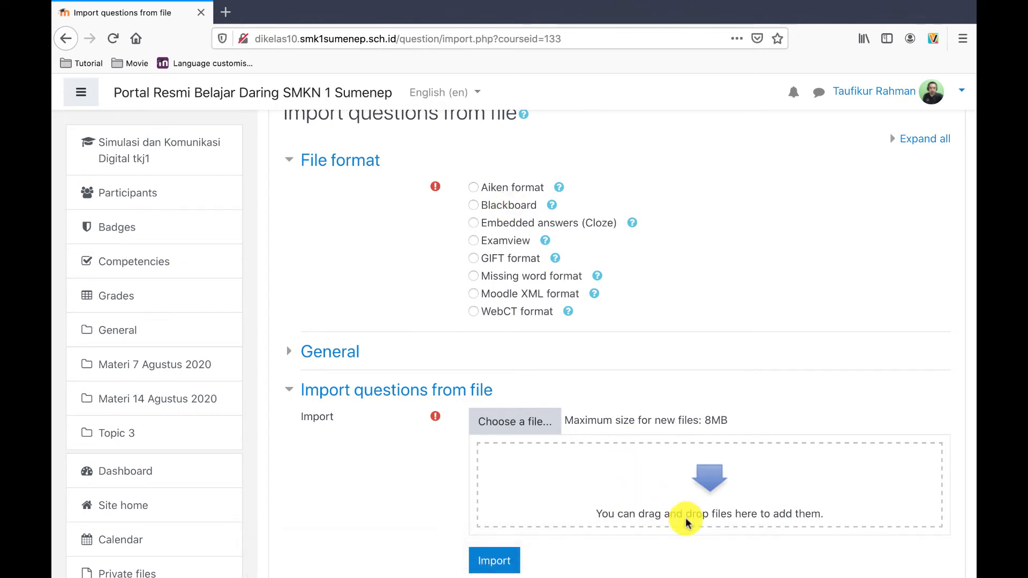
Switch to soal.txt in TextEdit, enlarge its window and examine how the first two questions, their choices and ANSWER lines are formatted.
{"action": "mouse_move", "coordinate": [731, 561]}
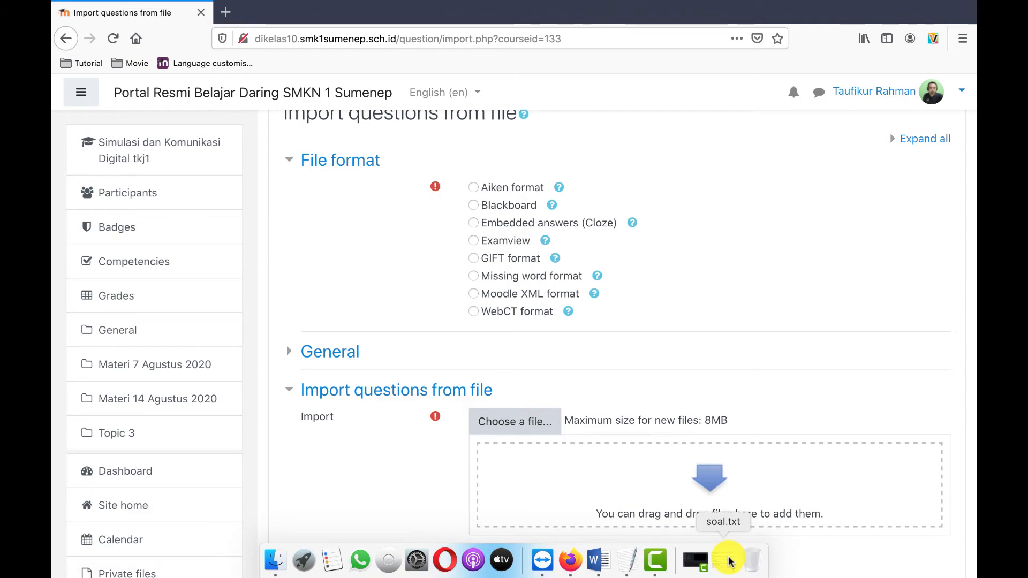
{"action": "left_click", "coordinate": [730, 562]}
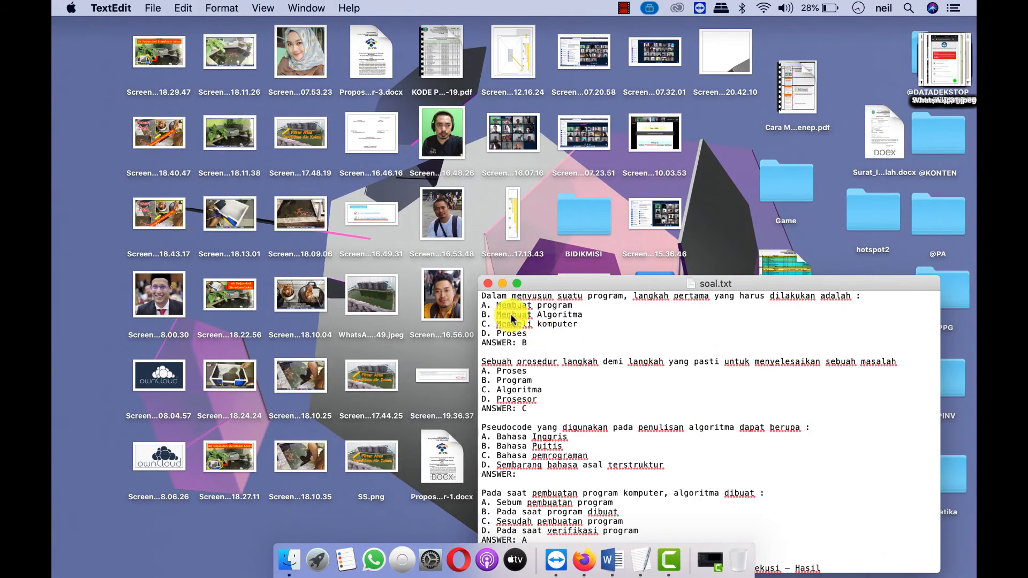
{"action": "double_click", "coordinate": [545, 282]}
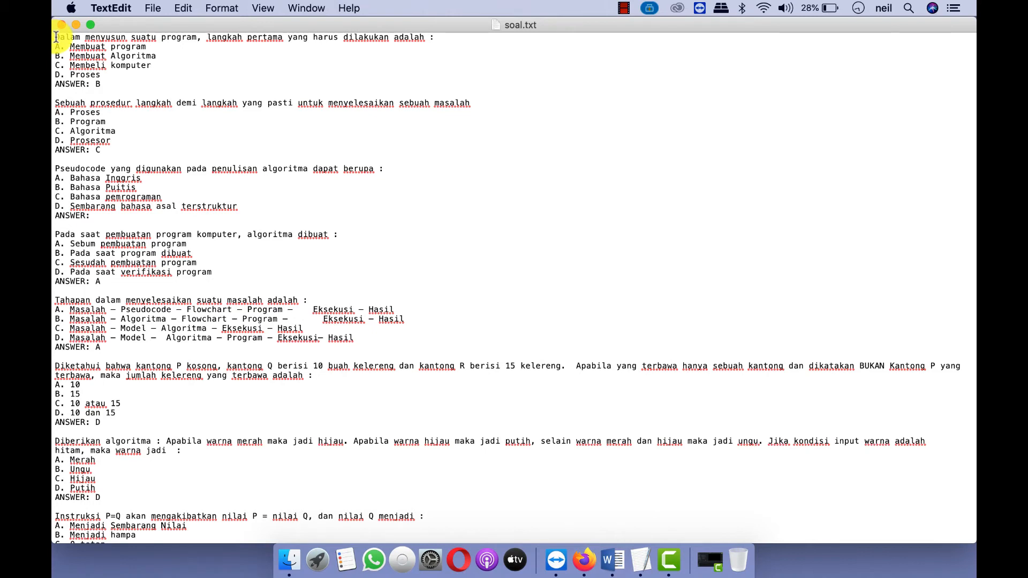
{"action": "left_click_drag", "start_coordinate": [56, 37], "coordinate": [447, 37]}
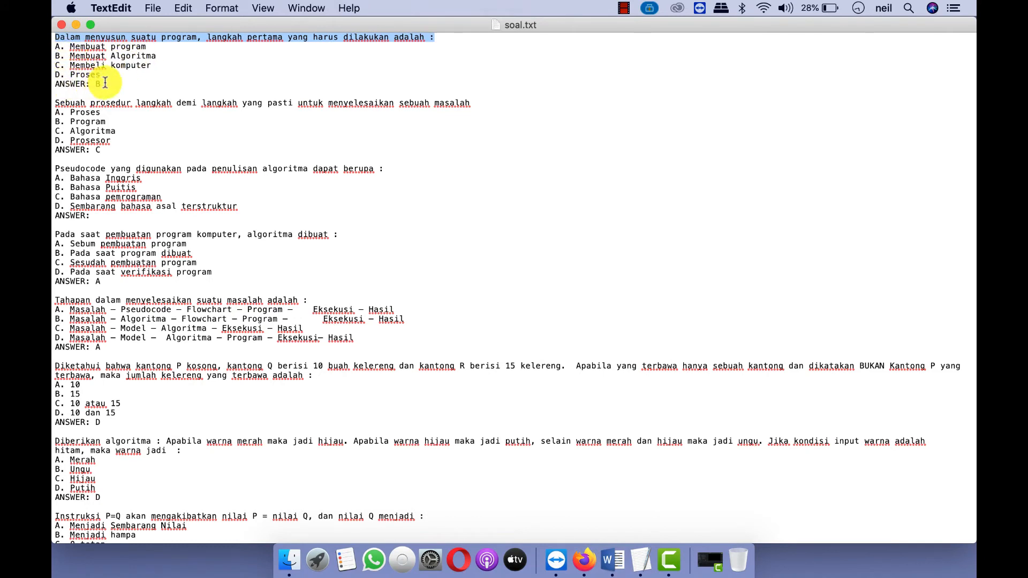
{"action": "left_click_drag", "start_coordinate": [102, 84], "coordinate": [54, 85]}
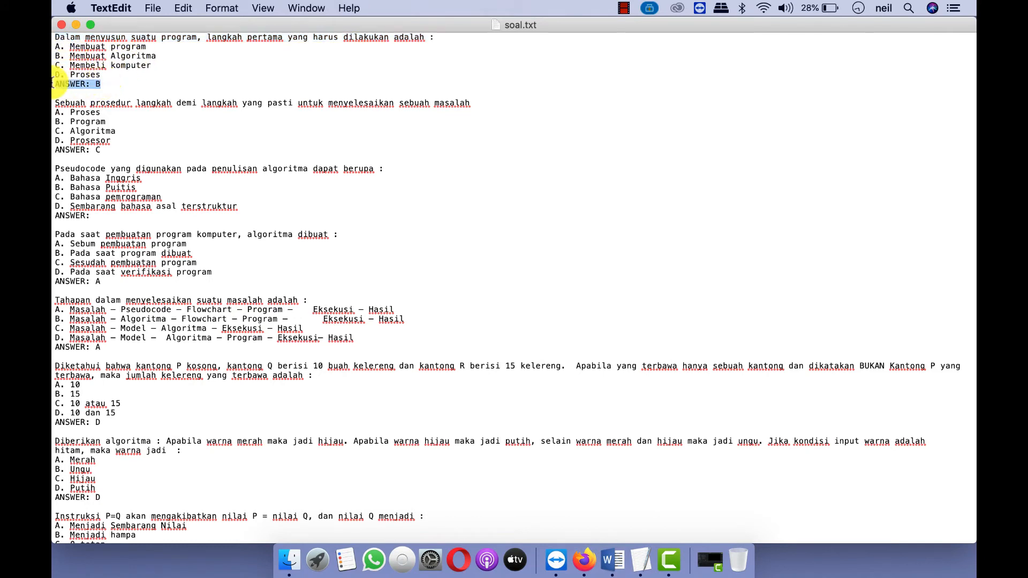
{"action": "left_click", "coordinate": [107, 84]}
{"action": "left_click", "coordinate": [66, 92]}
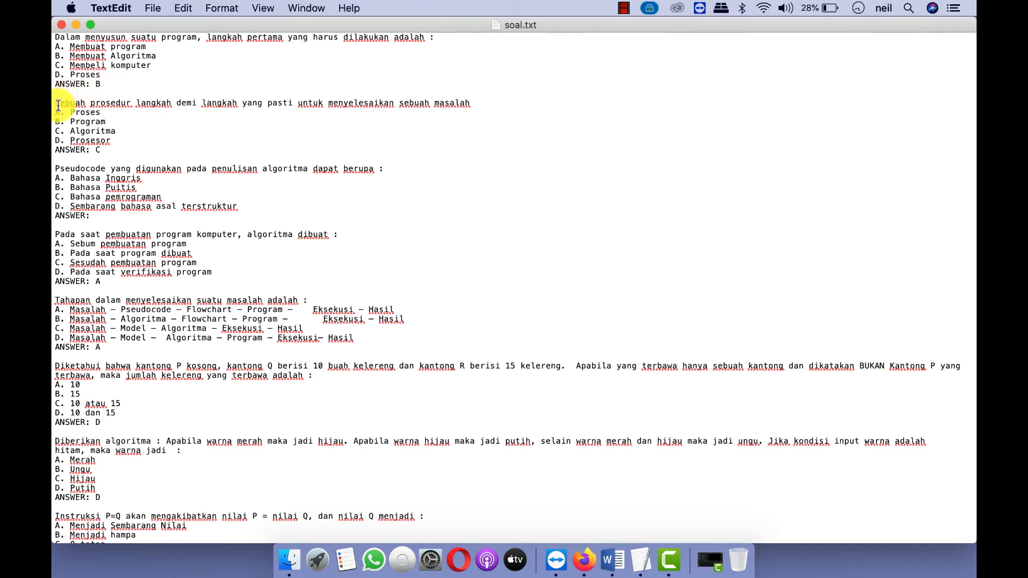
{"action": "left_click_drag", "start_coordinate": [57, 102], "coordinate": [101, 151]}
{"action": "left_click", "coordinate": [294, 347]}
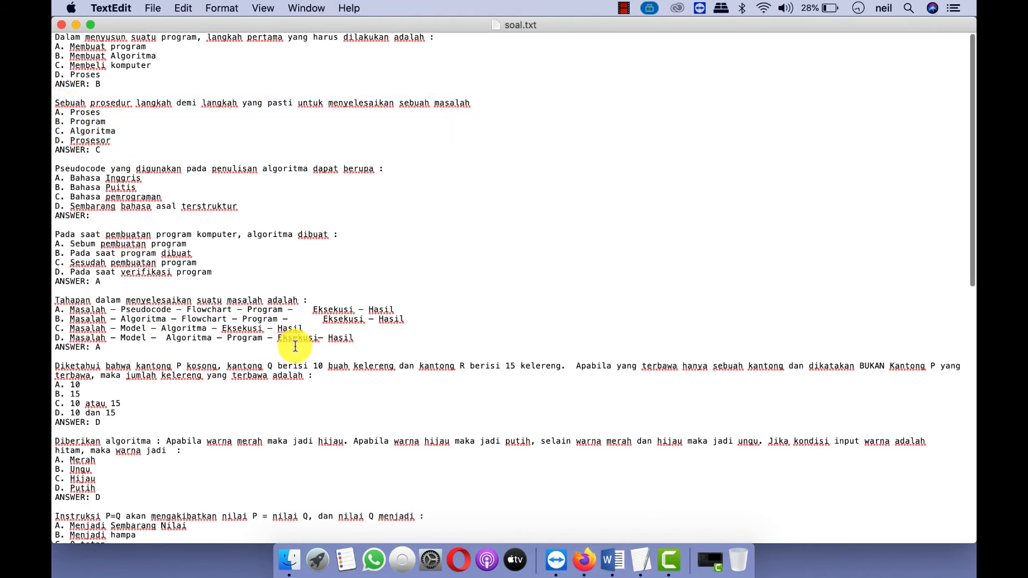
Look through the remaining questions in soal.txt and return to the beginning of the file.
{"action": "scroll", "coordinate": [295, 347], "scroll_direction": "down", "scroll_amount": 2}
{"action": "scroll", "coordinate": [295, 346], "scroll_direction": "down", "scroll_amount": 9}
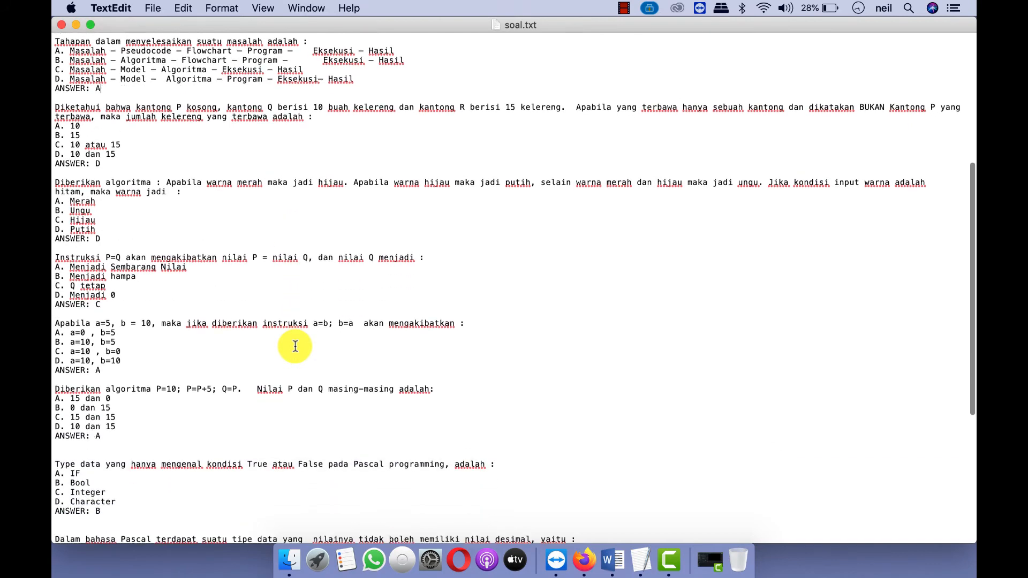
{"action": "scroll", "coordinate": [295, 346], "scroll_direction": "down", "scroll_amount": 4}
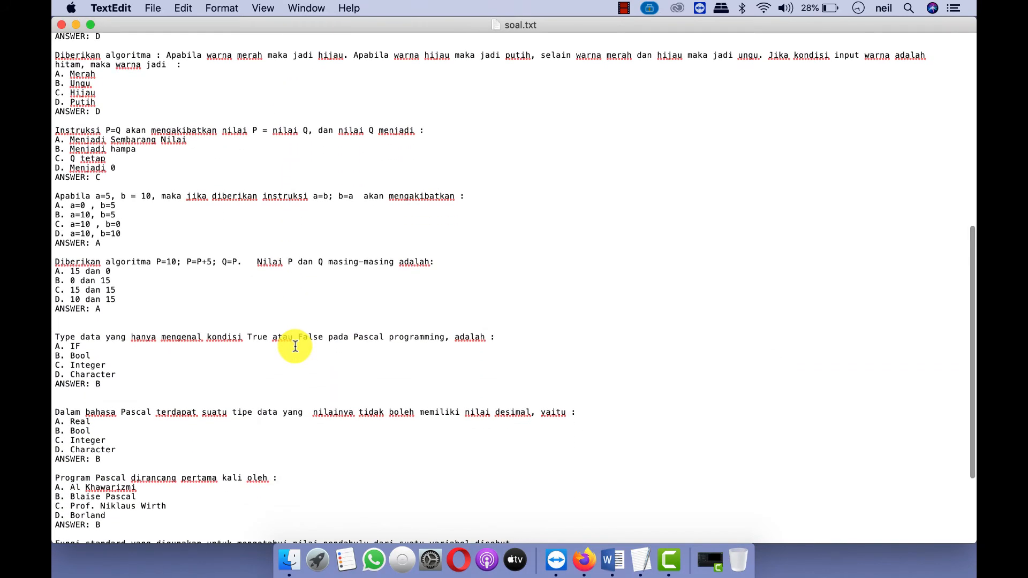
{"action": "scroll", "coordinate": [295, 346], "scroll_direction": "down", "scroll_amount": 4}
{"action": "scroll", "coordinate": [295, 347], "scroll_direction": "up", "scroll_amount": 16}
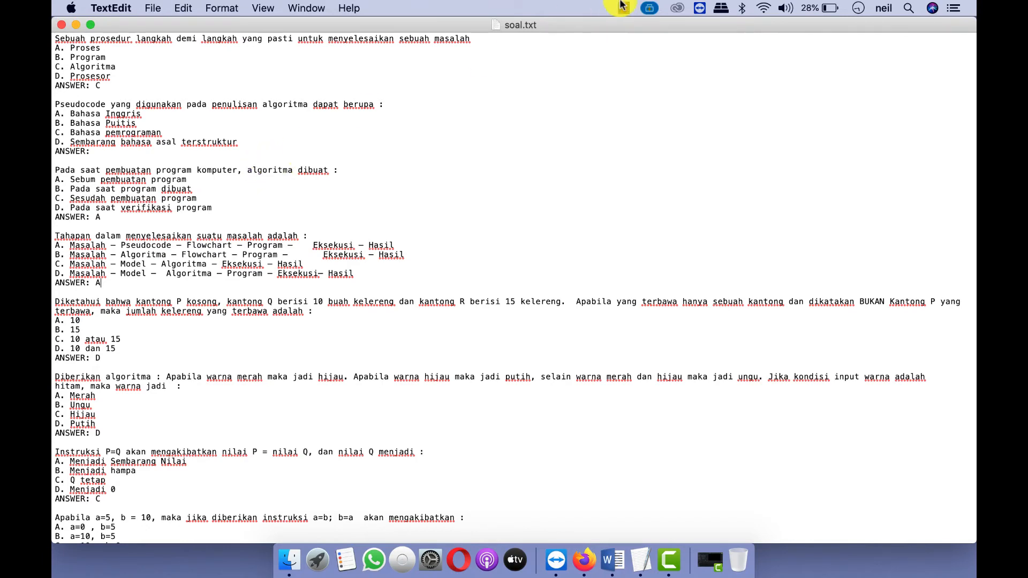
Switch back to the question import page in Firefox and choose Aiken format as the file format.
{"action": "left_click", "coordinate": [585, 563]}
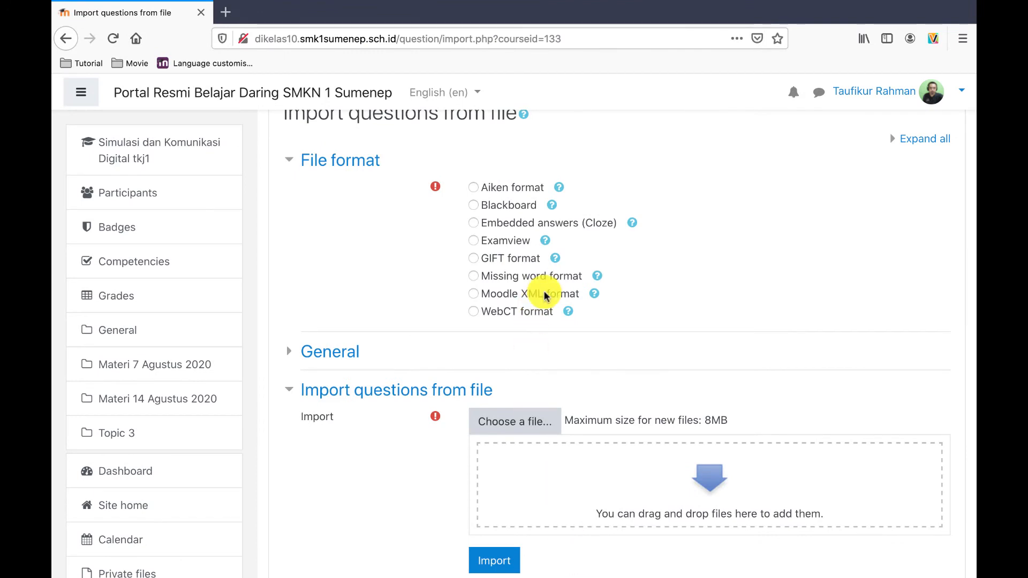
{"action": "scroll", "coordinate": [578, 351], "scroll_direction": "down", "scroll_amount": 3}
{"action": "scroll", "coordinate": [577, 356], "scroll_direction": "up", "scroll_amount": 1}
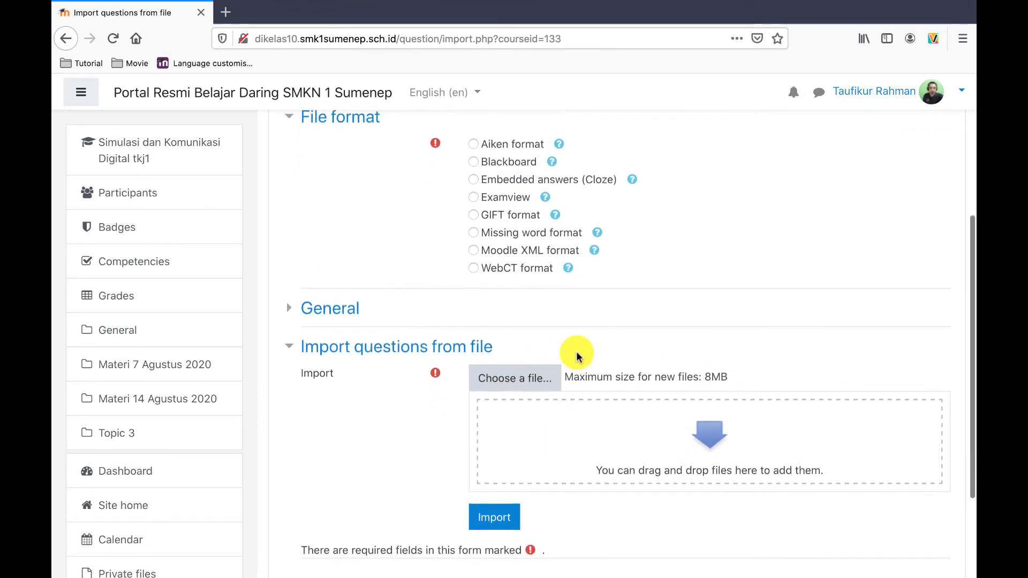
{"action": "left_click", "coordinate": [473, 144]}
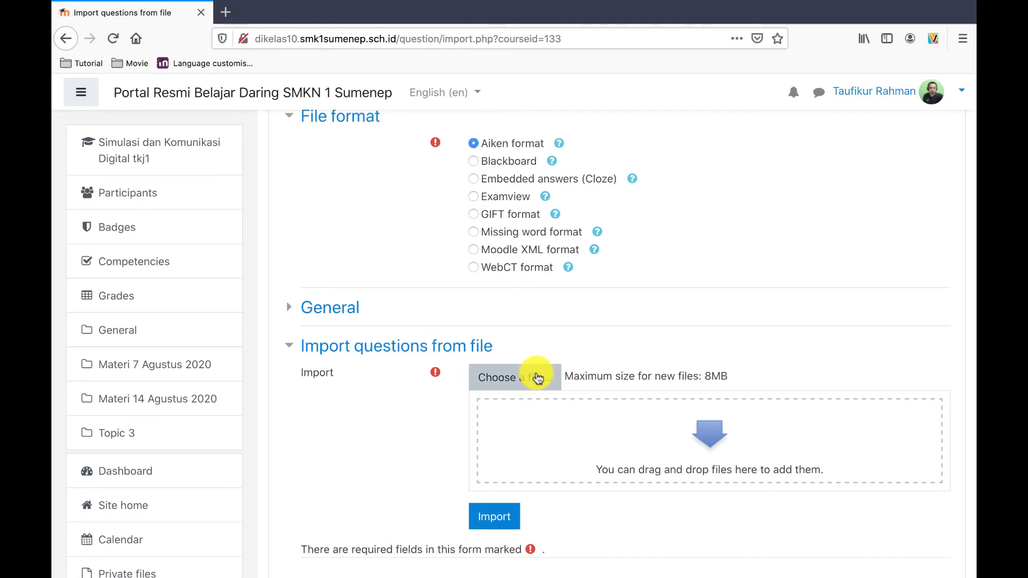
Upload soal.txt from the Desktop folder as the file to import questions from.
{"action": "left_click", "coordinate": [535, 377]}
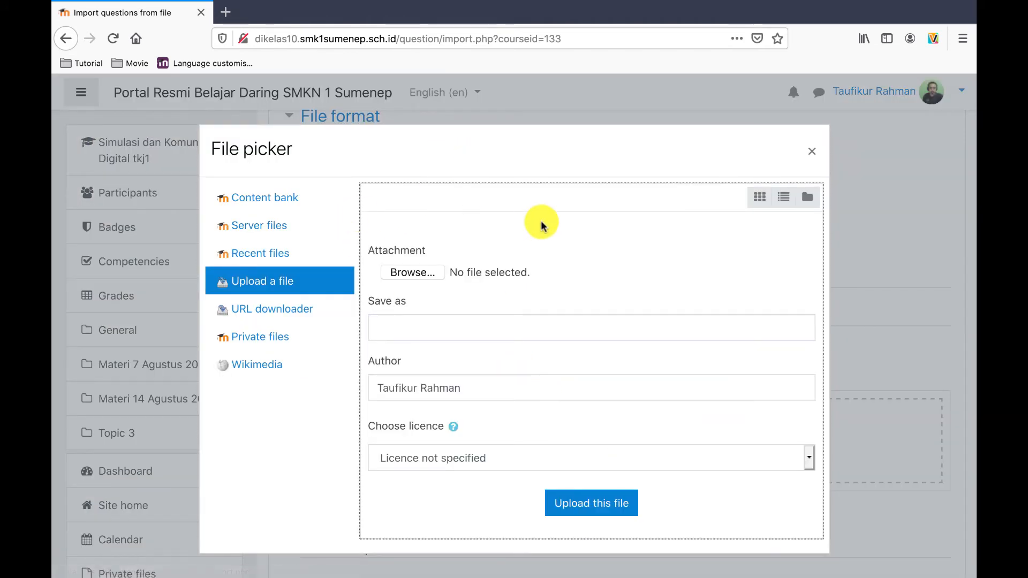
{"action": "left_click", "coordinate": [420, 274]}
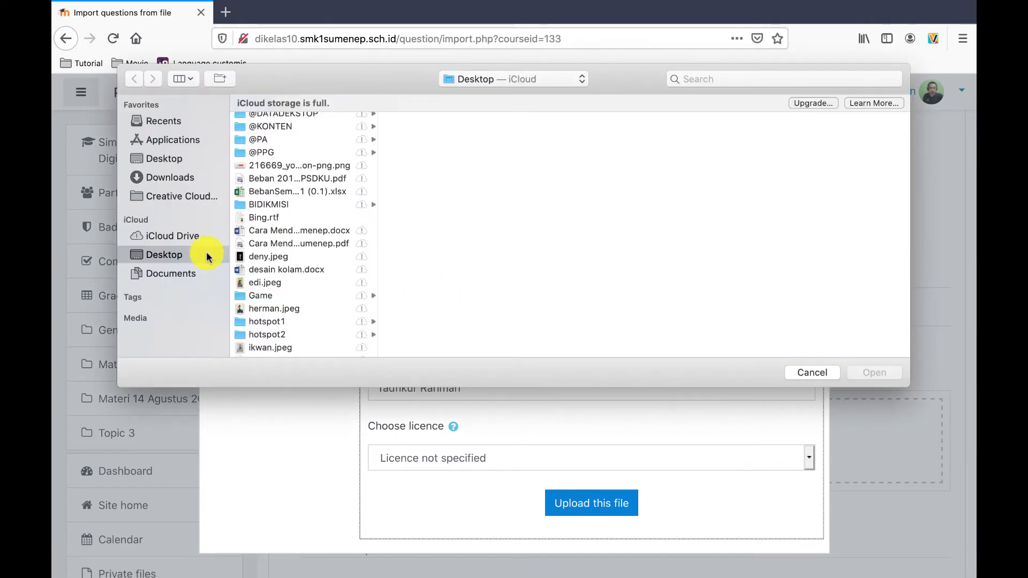
{"action": "scroll", "coordinate": [255, 315], "scroll_direction": "down", "scroll_amount": 10}
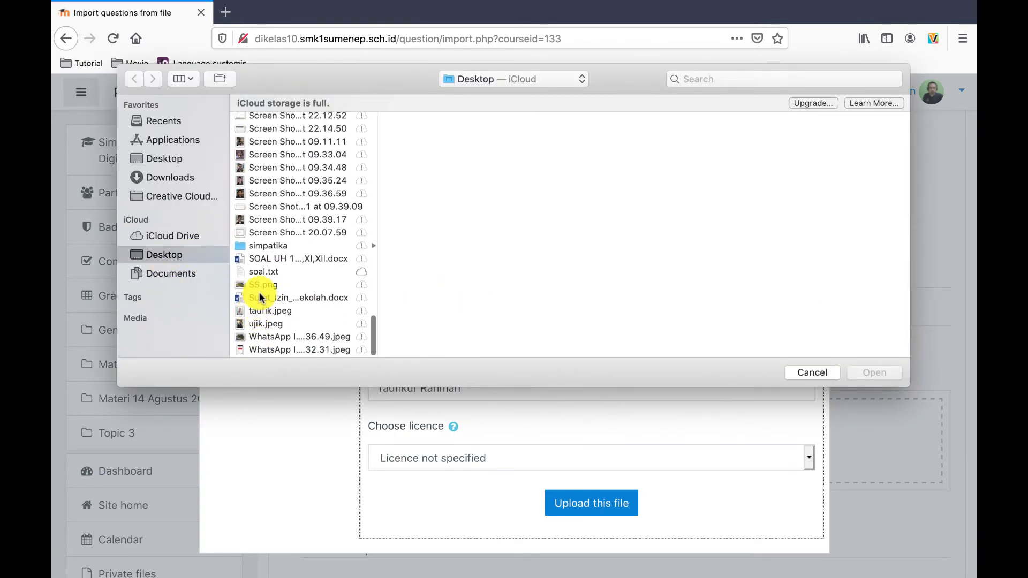
{"action": "left_click", "coordinate": [261, 272]}
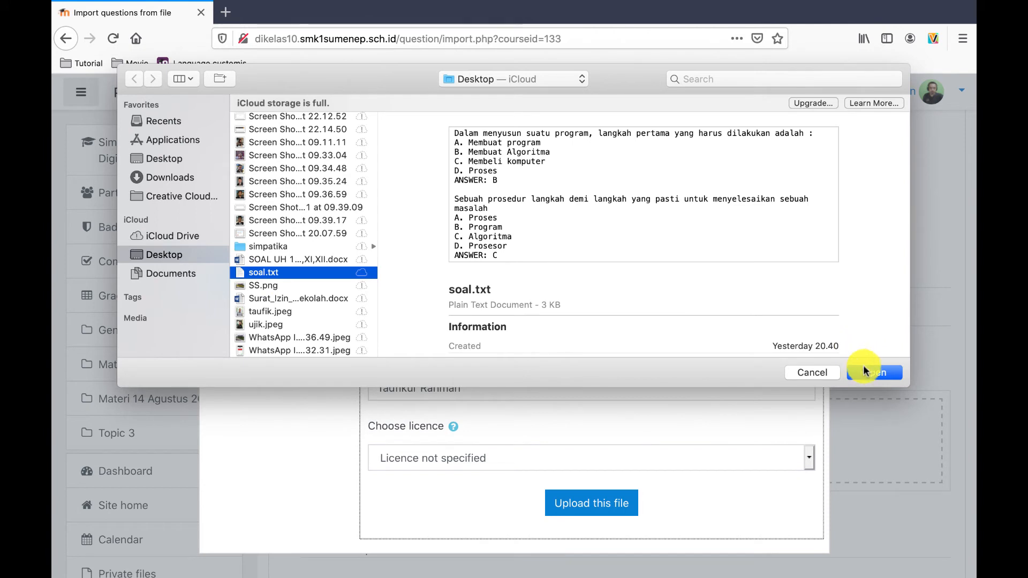
{"action": "left_click", "coordinate": [869, 375]}
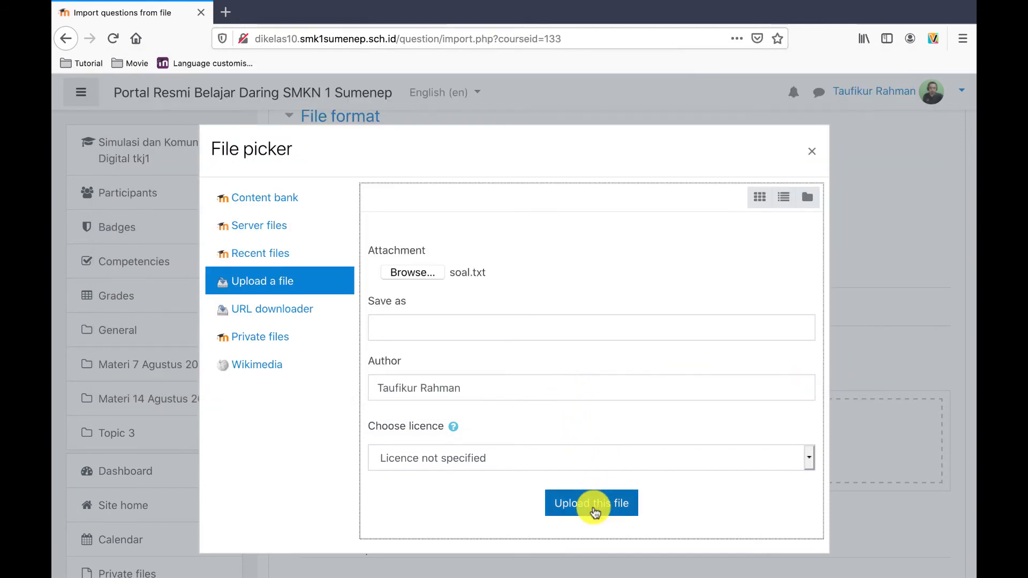
{"action": "left_click", "coordinate": [593, 510]}
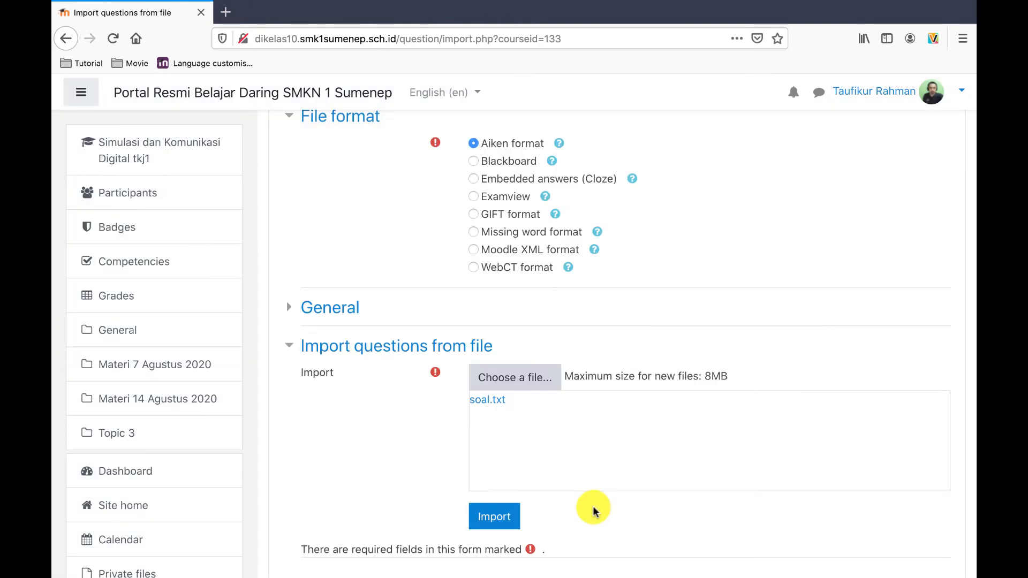
Import the questions from soal.txt, review the parsed questions and continue to the question bank.
{"action": "scroll", "coordinate": [593, 506], "scroll_direction": "down", "scroll_amount": 2}
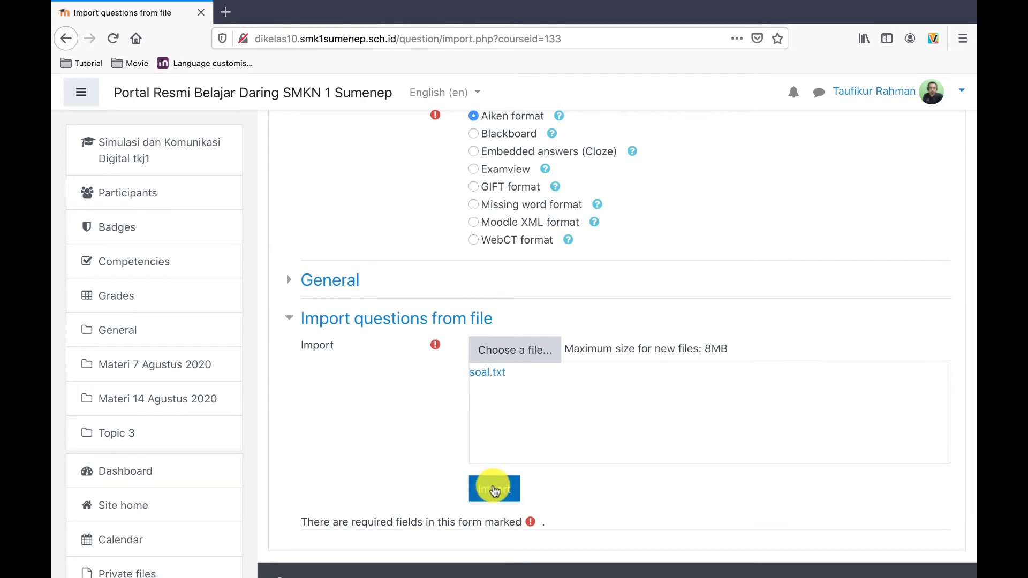
{"action": "left_click", "coordinate": [493, 490]}
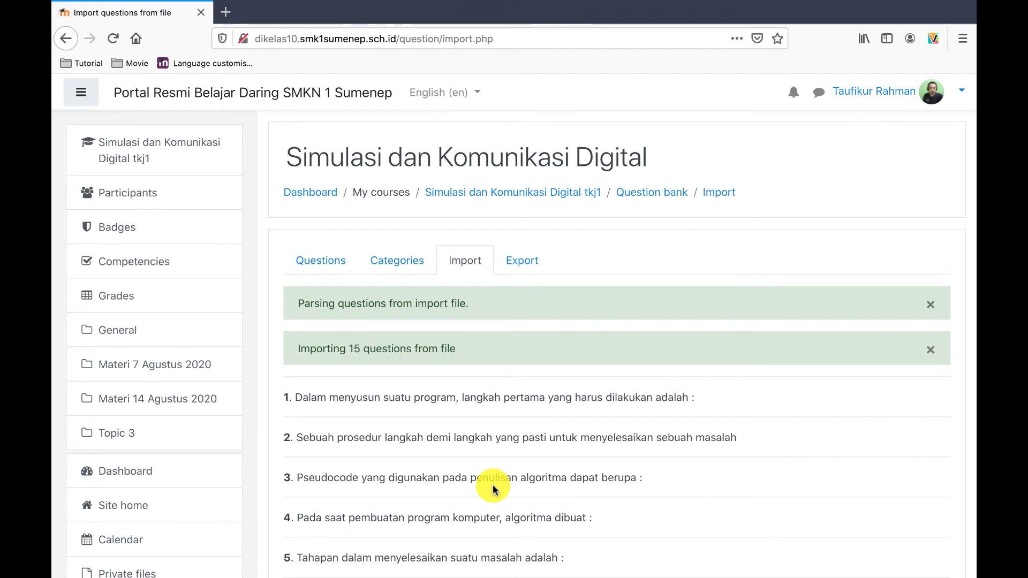
{"action": "scroll", "coordinate": [492, 484], "scroll_direction": "down", "scroll_amount": 3}
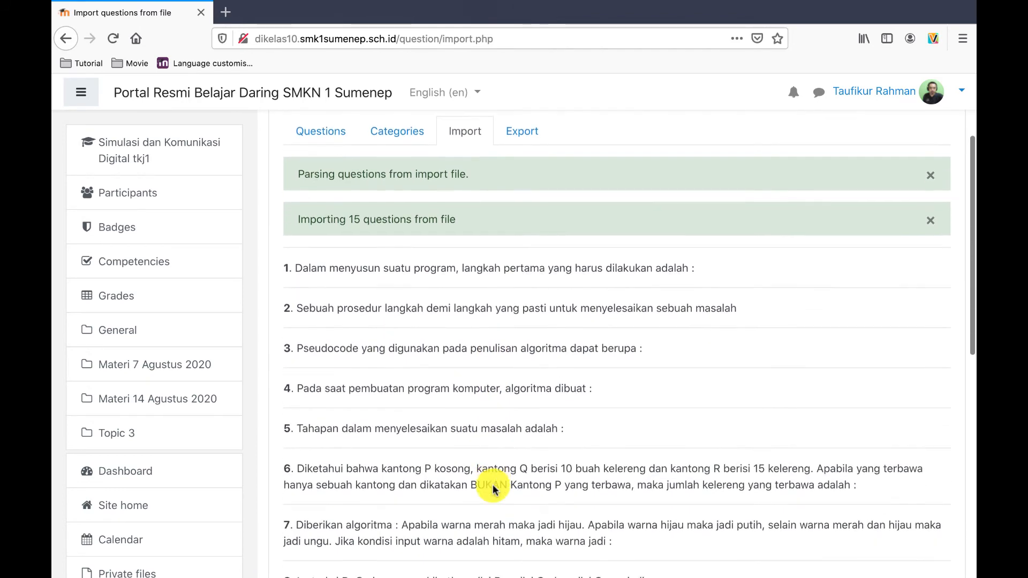
{"action": "scroll", "coordinate": [493, 486], "scroll_direction": "down", "scroll_amount": 6}
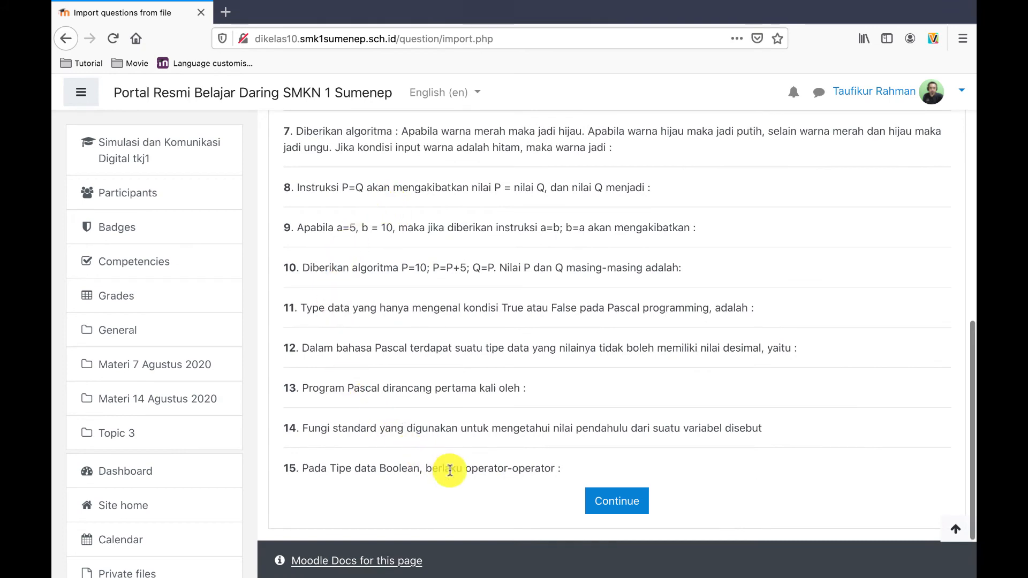
{"action": "left_click", "coordinate": [617, 501]}
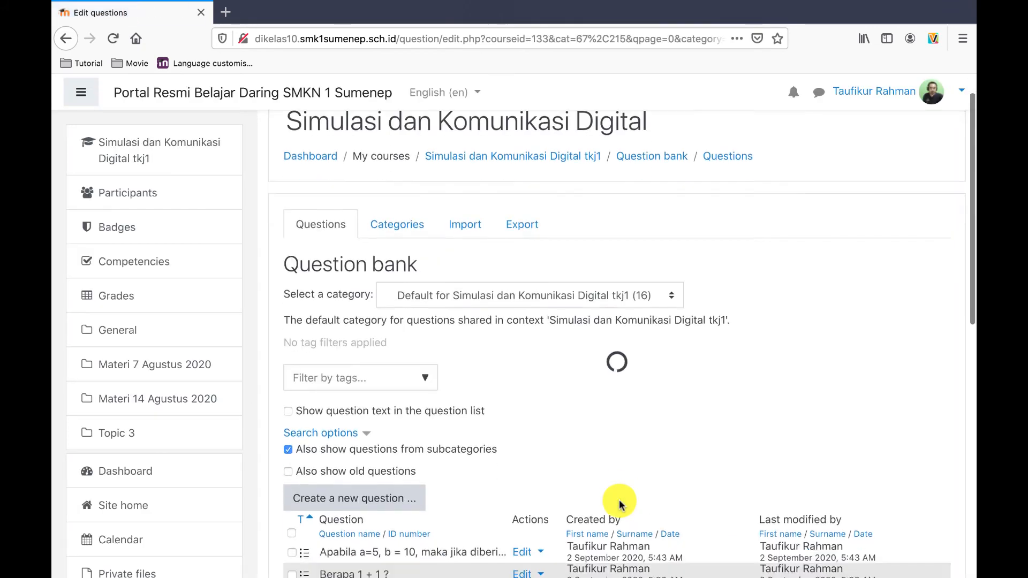
Examine the question bank's list of questions in the default category for Simulasi dan Komunikasi Digital tkj1.
{"action": "scroll", "coordinate": [620, 505], "scroll_direction": "down", "scroll_amount": 2}
{"action": "scroll", "coordinate": [620, 505], "scroll_direction": "down", "scroll_amount": 3}
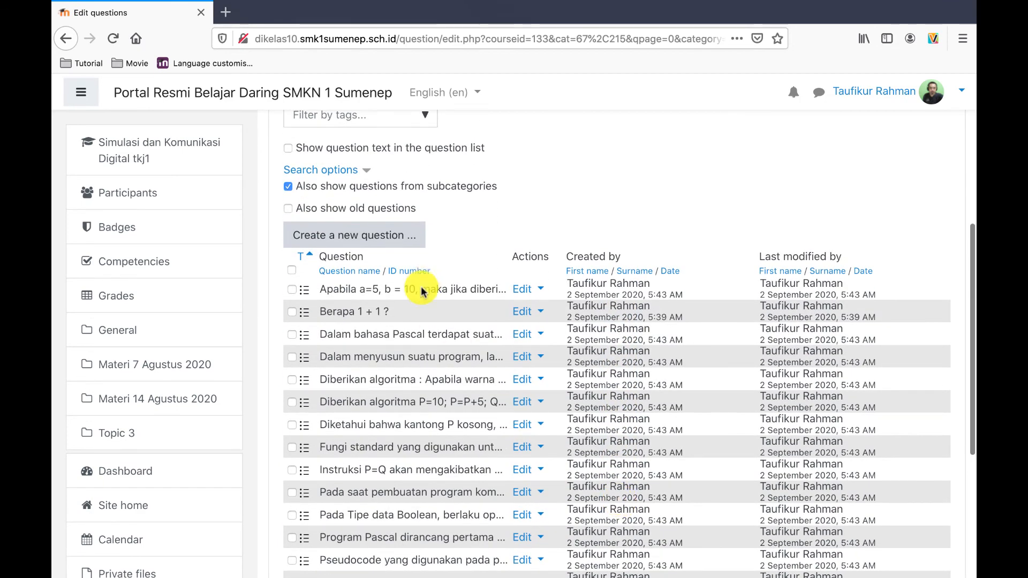
{"action": "scroll", "coordinate": [444, 449], "scroll_direction": "down", "scroll_amount": 5}
{"action": "scroll", "coordinate": [444, 448], "scroll_direction": "up", "scroll_amount": 4}
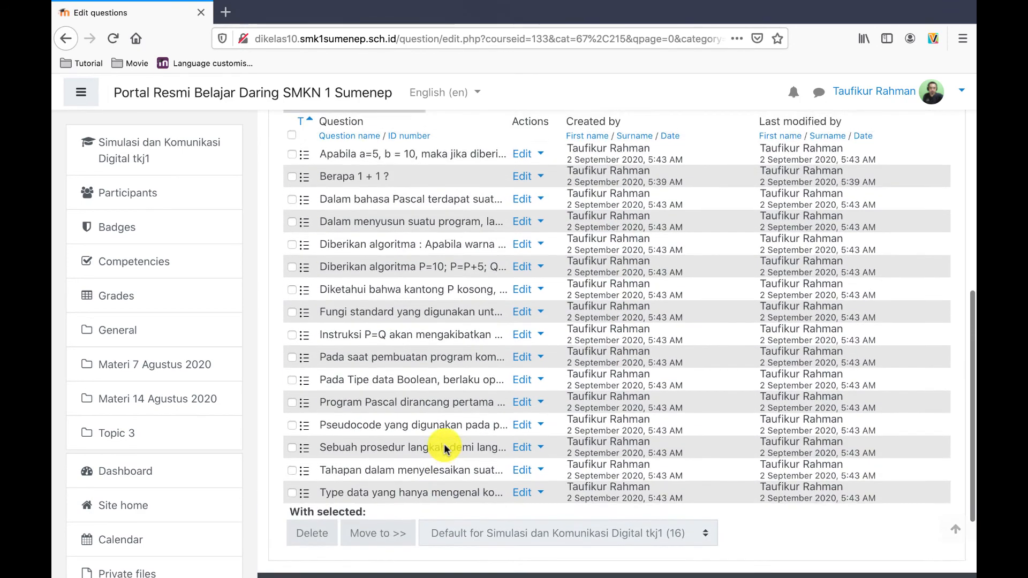
{"action": "scroll", "coordinate": [445, 448], "scroll_direction": "up", "scroll_amount": 5}
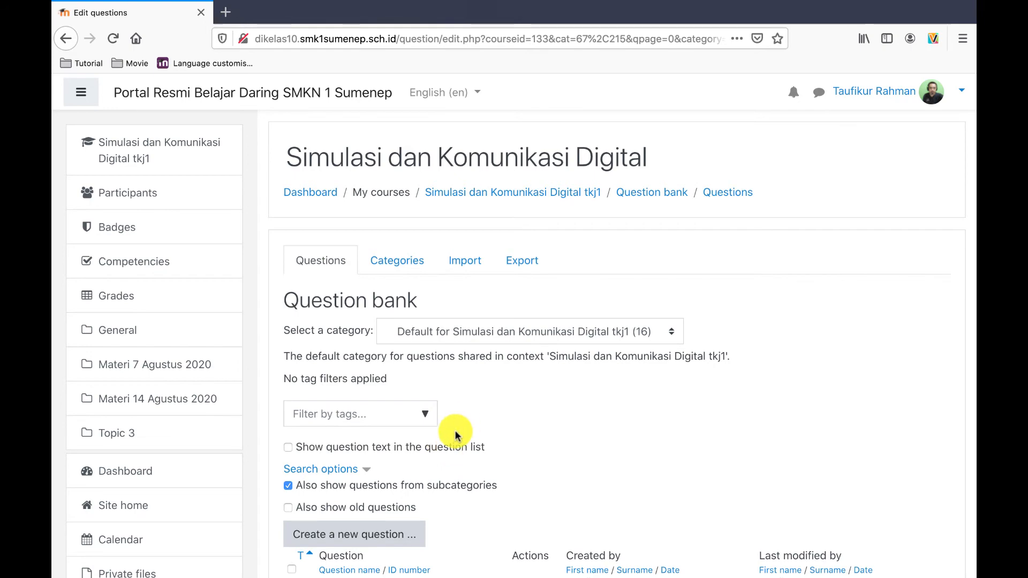
{"action": "scroll", "coordinate": [445, 448], "scroll_direction": "down", "scroll_amount": 4}
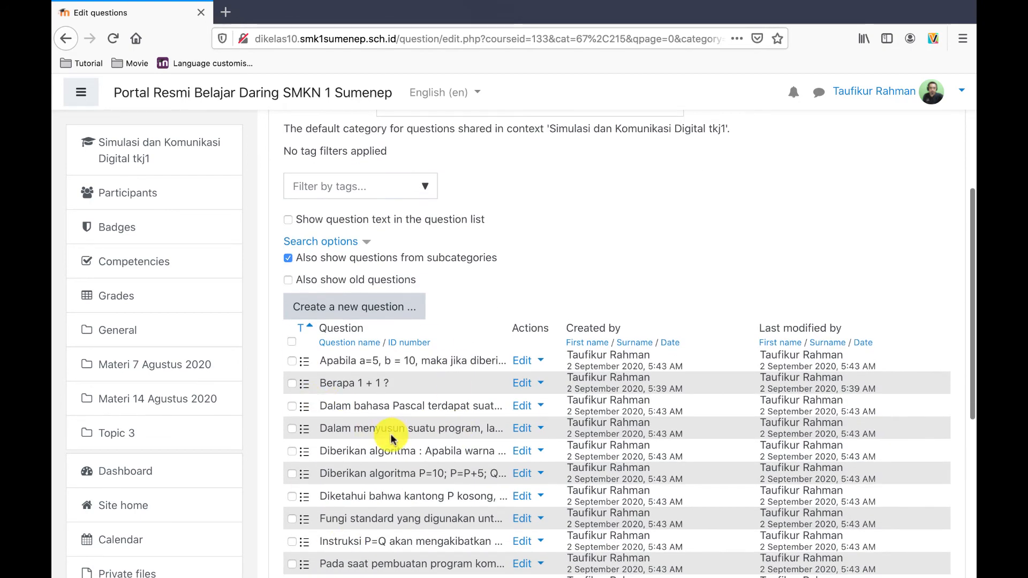
{"action": "scroll", "coordinate": [391, 438], "scroll_direction": "up", "scroll_amount": 4}
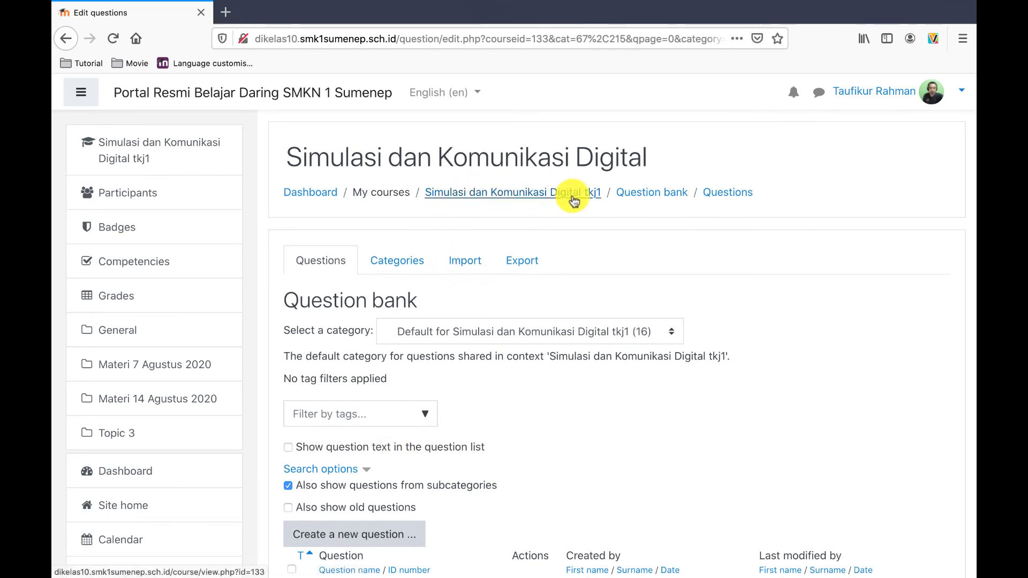
Return to the Simulasi dan Komunikasi Digital tkj1 course page, open the ULANGAN HARIAN 1 quiz and start its preview.
{"action": "left_click", "coordinate": [533, 197]}
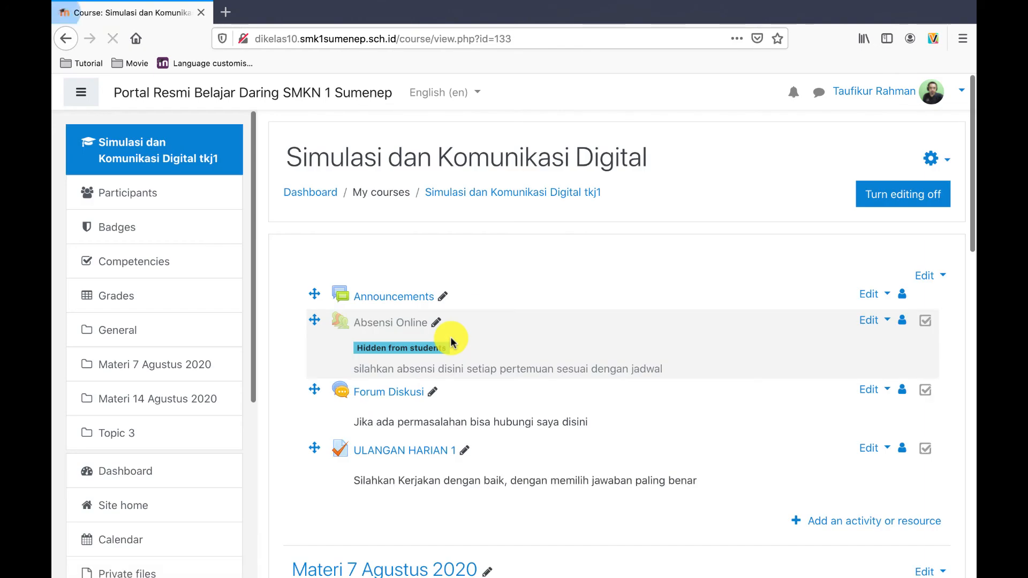
{"action": "scroll", "coordinate": [494, 437], "scroll_direction": "down", "scroll_amount": 2}
{"action": "scroll", "coordinate": [494, 438], "scroll_direction": "down", "scroll_amount": 15}
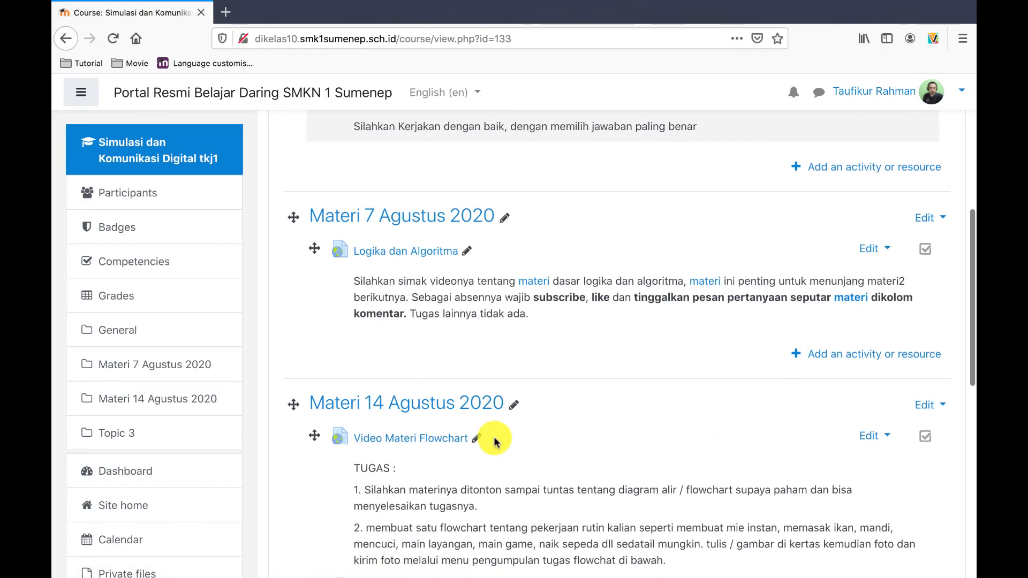
{"action": "scroll", "coordinate": [494, 436], "scroll_direction": "up", "scroll_amount": 20}
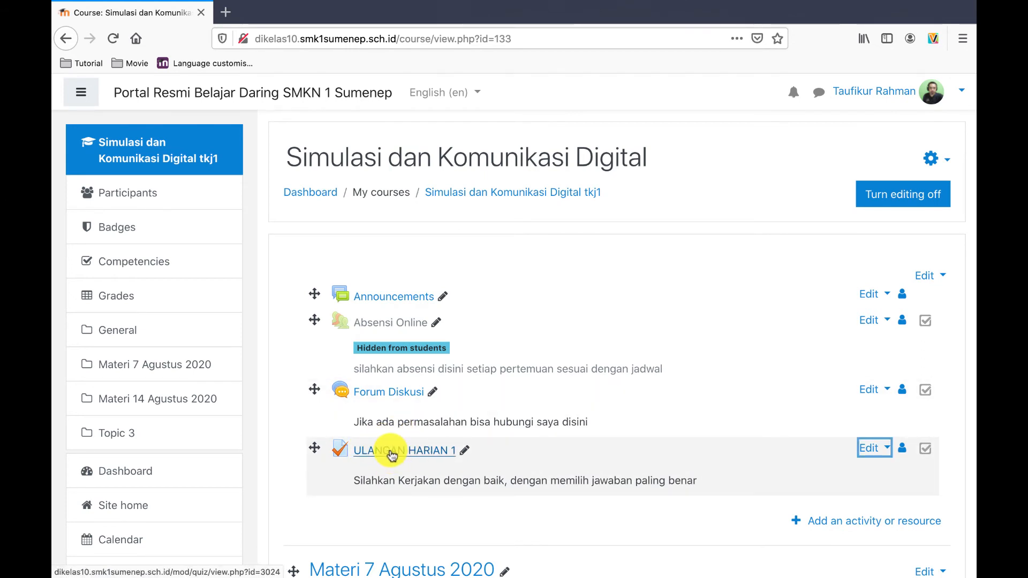
{"action": "left_click", "coordinate": [392, 453]}
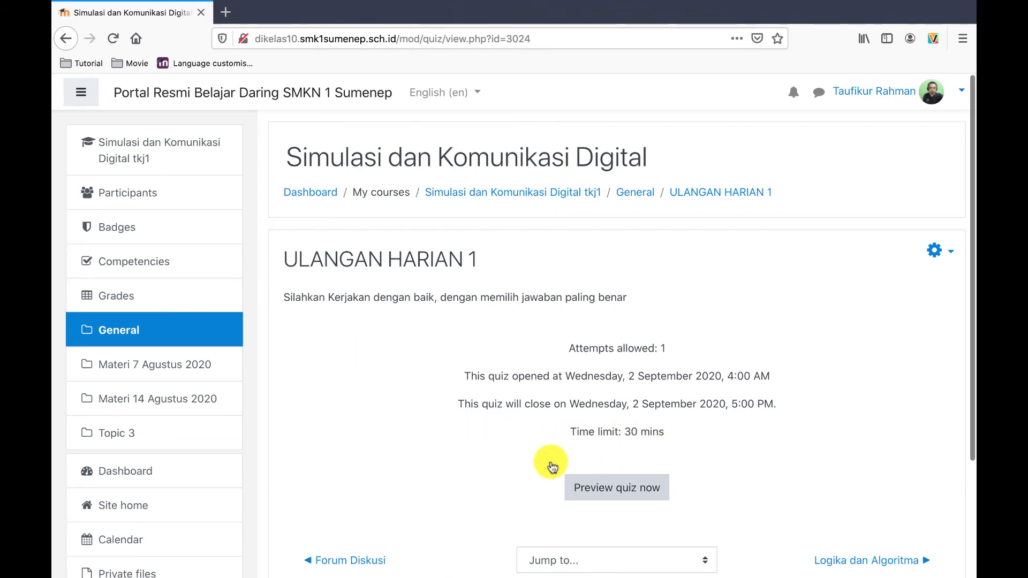
{"action": "left_click", "coordinate": [626, 489]}
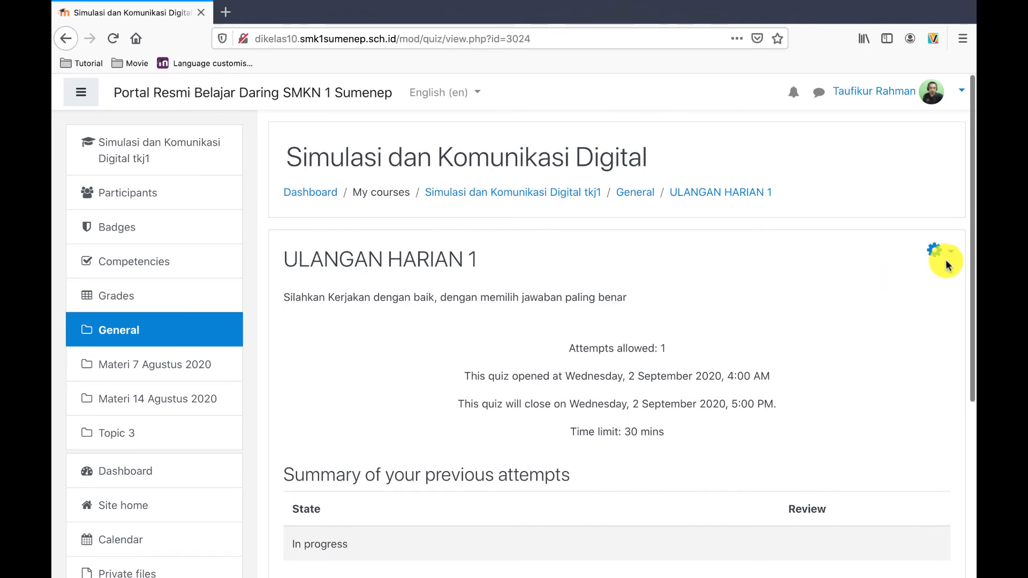
Open the ULANGAN HARIAN 1 quiz for question editing and delete the question "Berapa 1 + 1 ?" from it.
{"action": "left_click", "coordinate": [952, 255]}
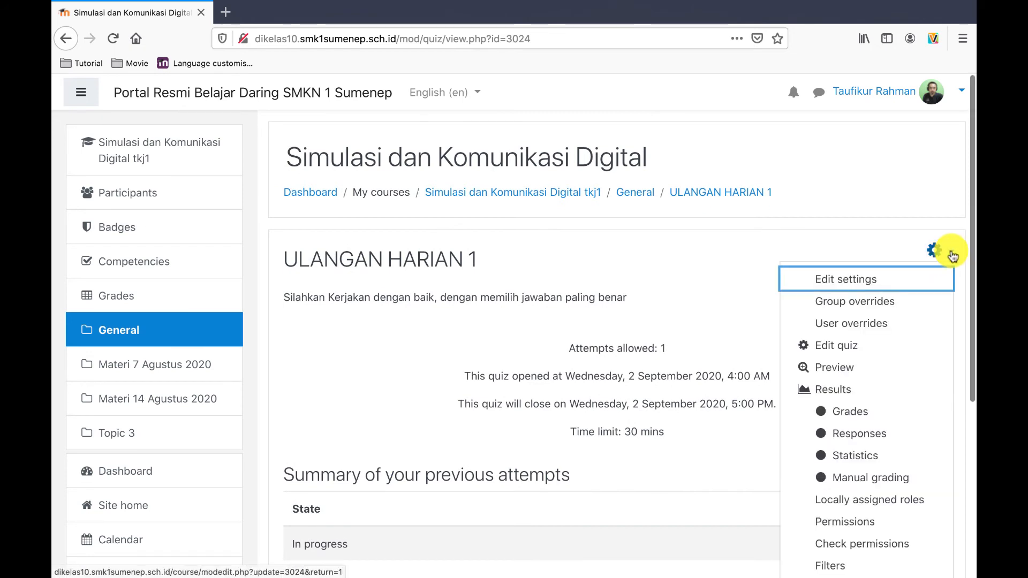
{"action": "left_click", "coordinate": [842, 353]}
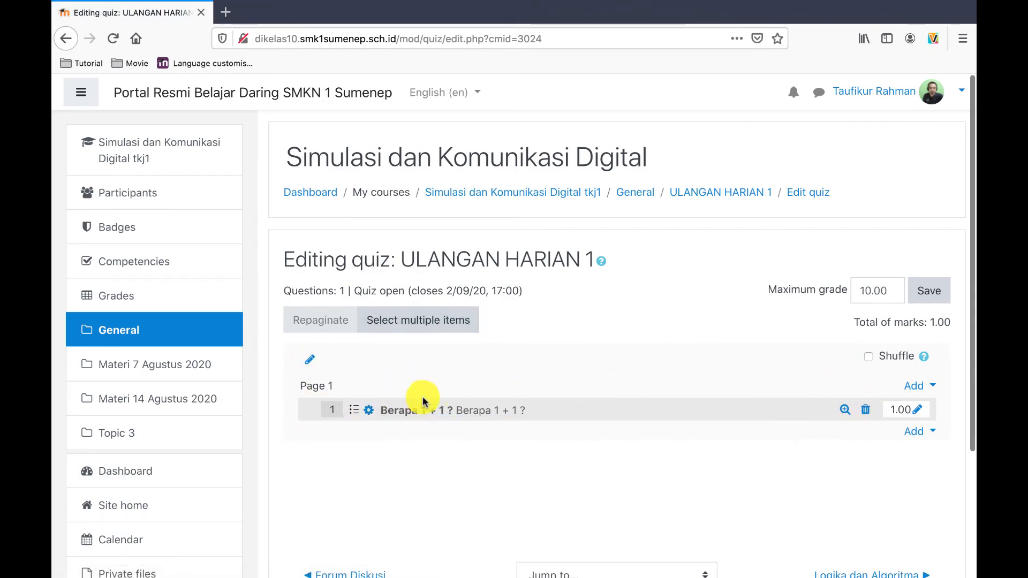
{"action": "left_click", "coordinate": [866, 410]}
{"action": "left_click", "coordinate": [459, 417]}
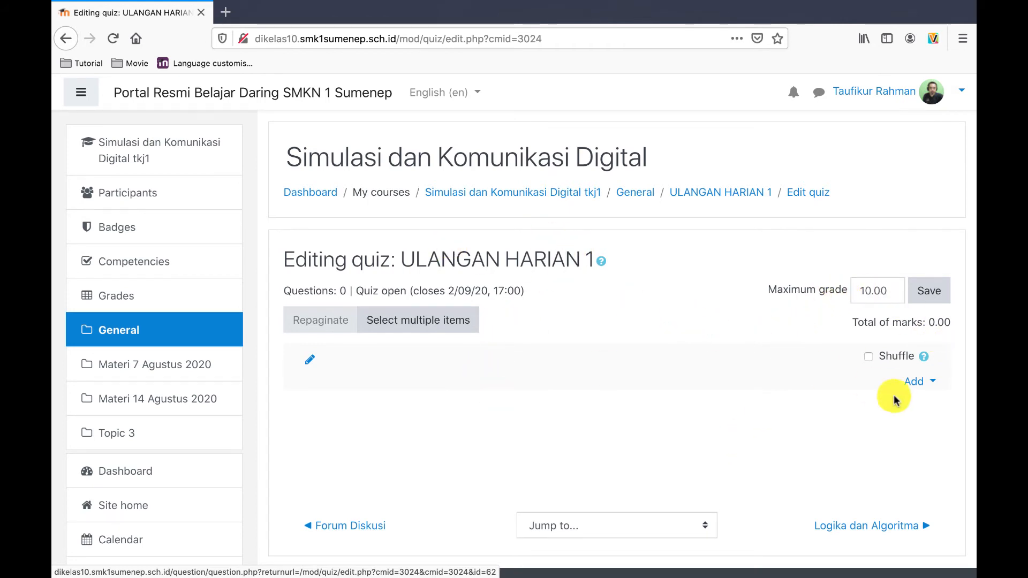
Start adding questions from the question bank to the quiz and look through the available questions.
{"action": "left_click", "coordinate": [932, 383]}
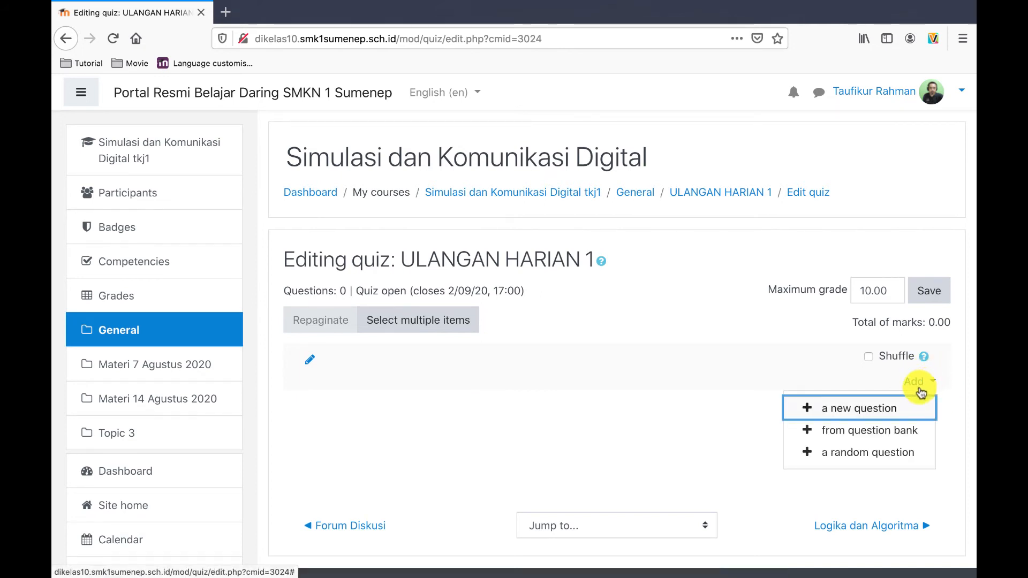
{"action": "left_click", "coordinate": [874, 437]}
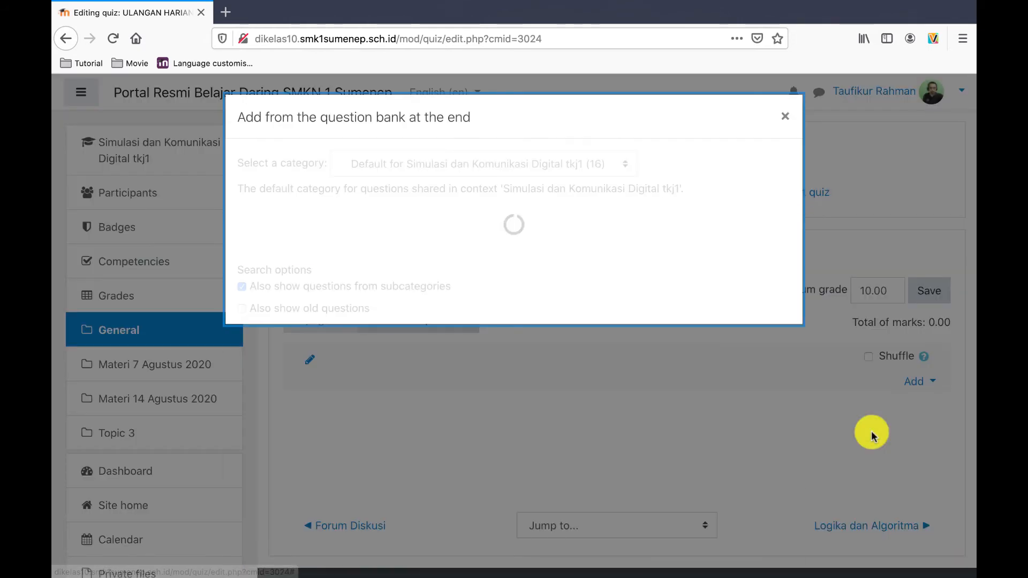
{"action": "scroll", "coordinate": [399, 429], "scroll_direction": "down", "scroll_amount": 5}
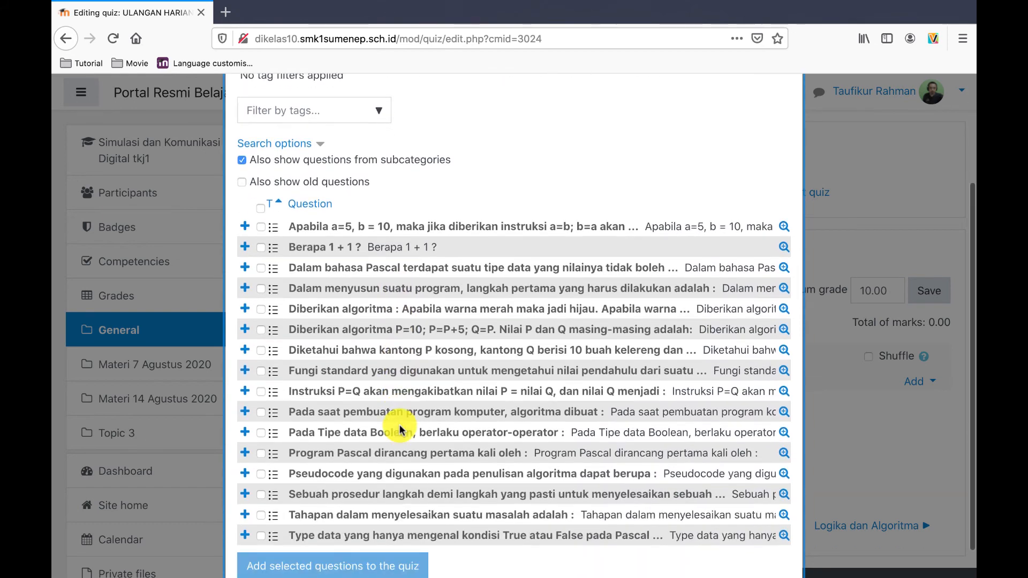
{"action": "scroll", "coordinate": [399, 428], "scroll_direction": "up", "scroll_amount": 5}
Switch the question category to Default for ULANGAN HARIAN 1, then back to Default for Simulasi dan Komunikasi Digital tkj1.
{"action": "left_click", "coordinate": [589, 163]}
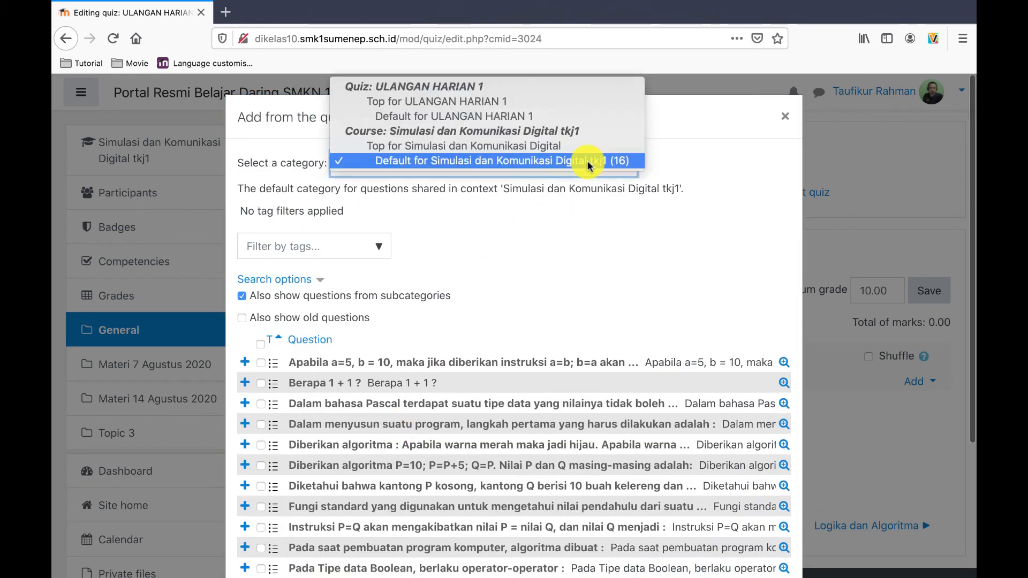
{"action": "left_click", "coordinate": [477, 115]}
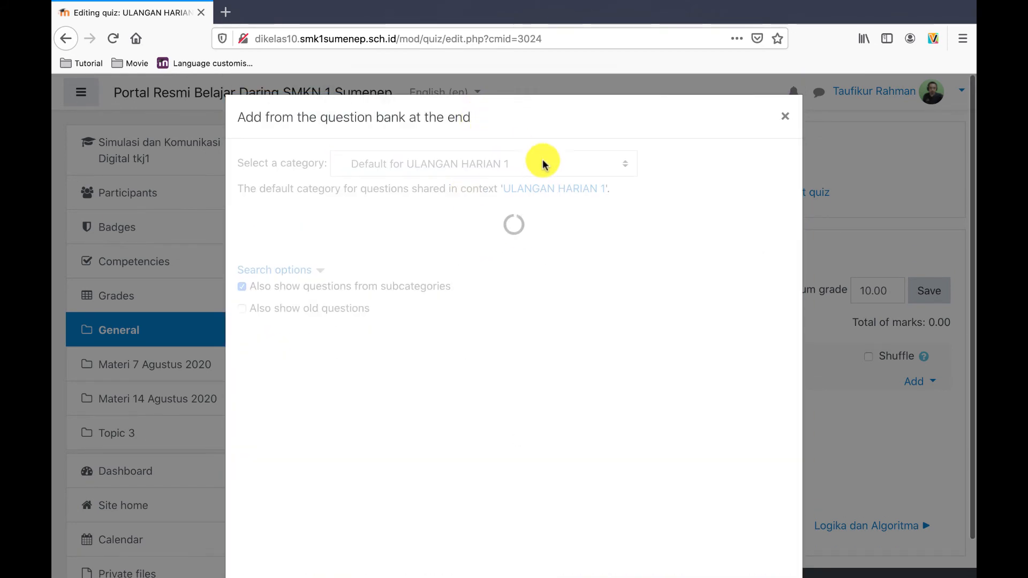
{"action": "left_click", "coordinate": [505, 161]}
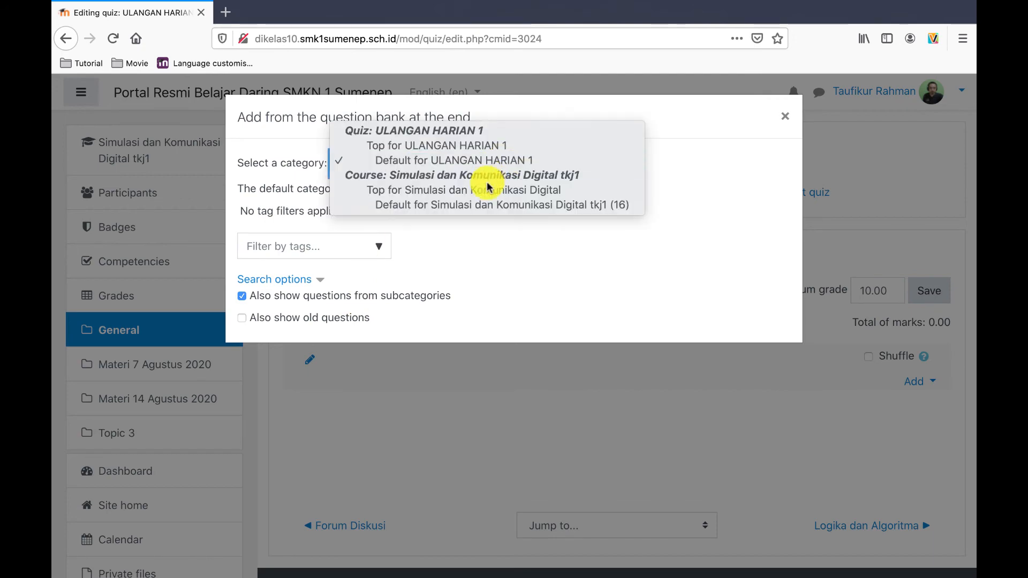
{"action": "left_click", "coordinate": [481, 202]}
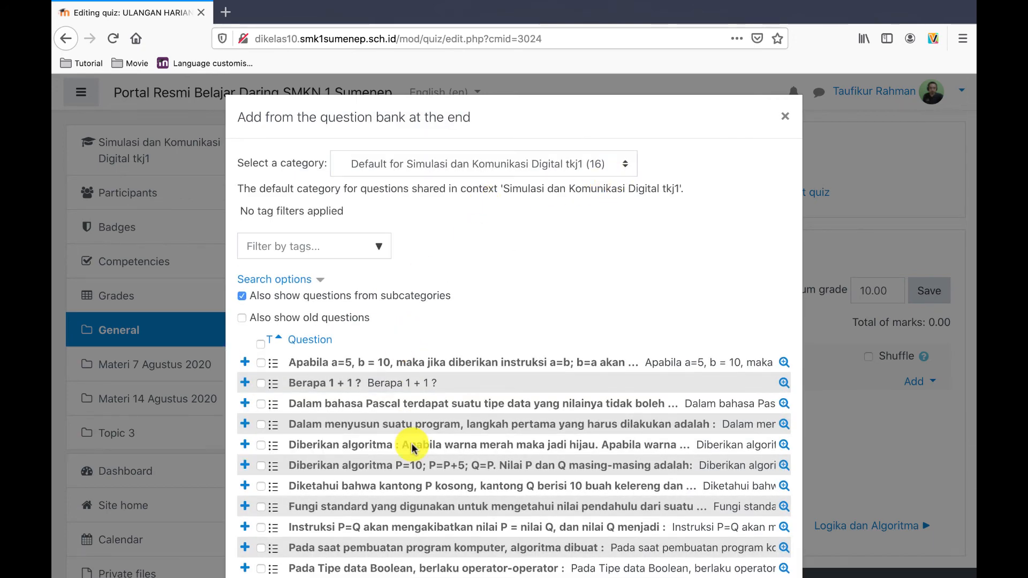
Select all questions in the category except "Berapa 1 + 1 ?" and add them to the quiz.
{"action": "scroll", "coordinate": [412, 447], "scroll_direction": "down", "scroll_amount": 2}
{"action": "scroll", "coordinate": [412, 447], "scroll_direction": "up", "scroll_amount": 1}
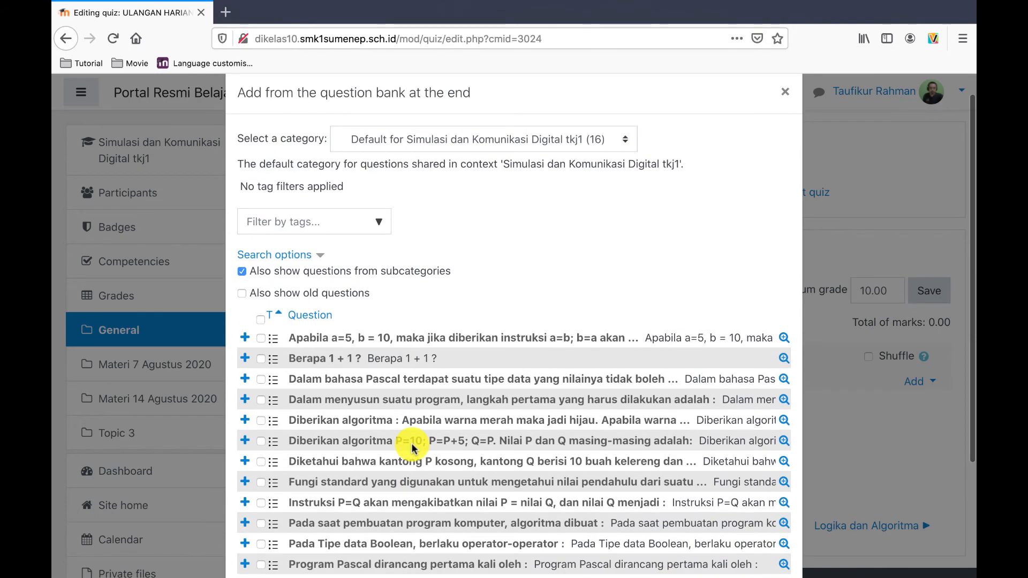
{"action": "scroll", "coordinate": [412, 447], "scroll_direction": "down", "scroll_amount": 3}
{"action": "left_click", "coordinate": [261, 232]}
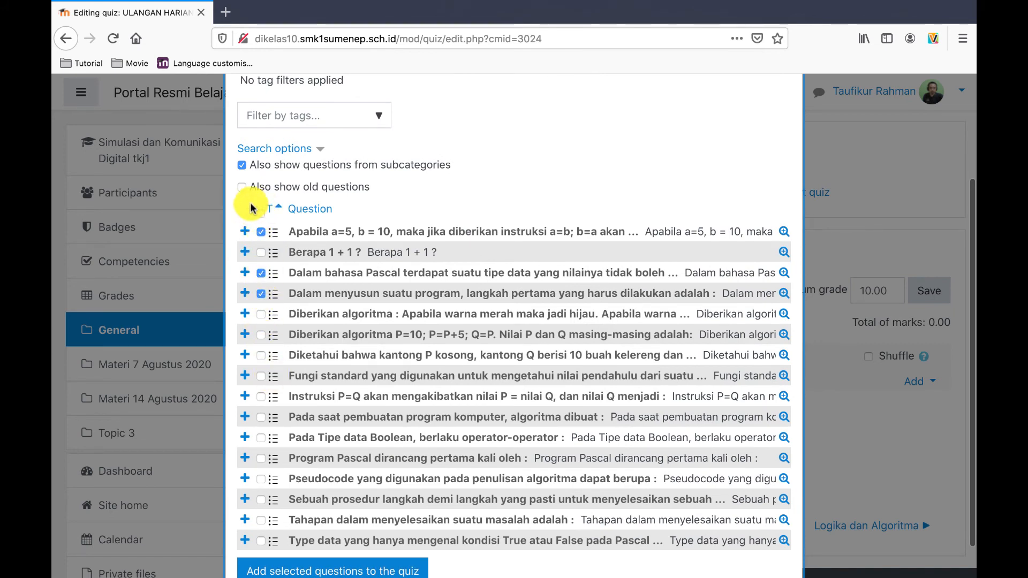
{"action": "left_click", "coordinate": [259, 213]}
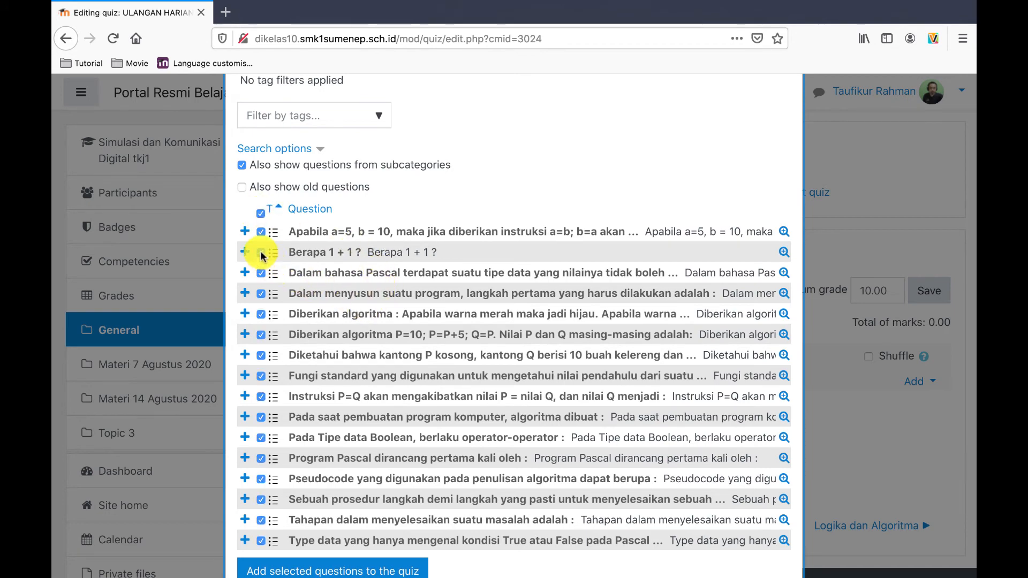
{"action": "scroll", "coordinate": [360, 295], "scroll_direction": "up", "scroll_amount": 3}
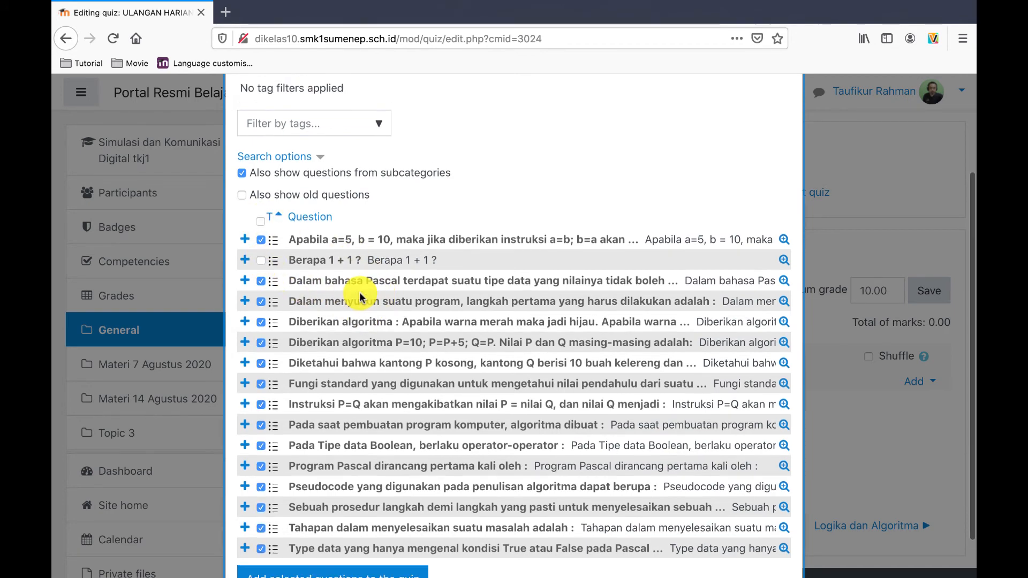
{"action": "scroll", "coordinate": [359, 295], "scroll_direction": "down", "scroll_amount": 4}
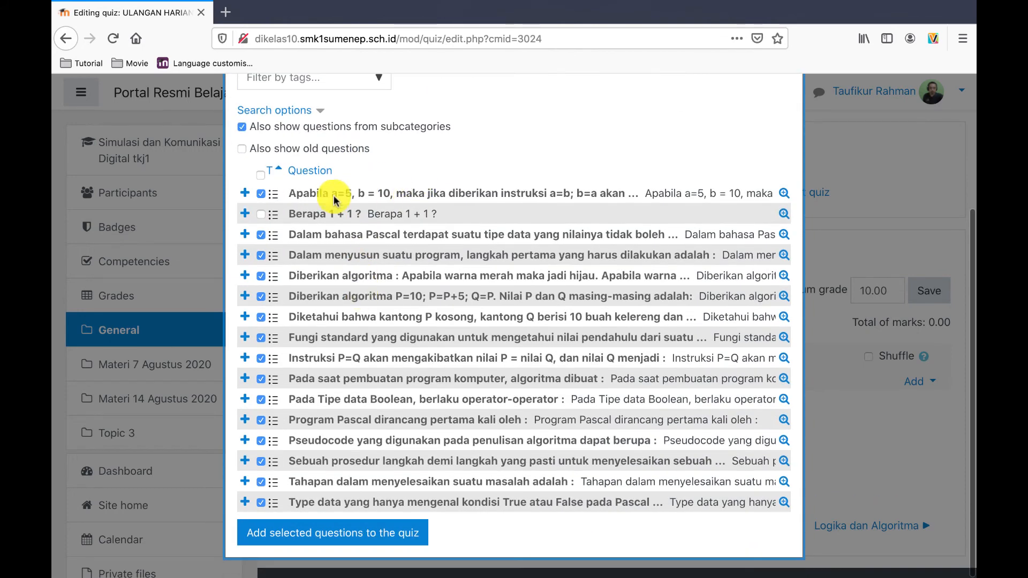
{"action": "left_click", "coordinate": [261, 440]}
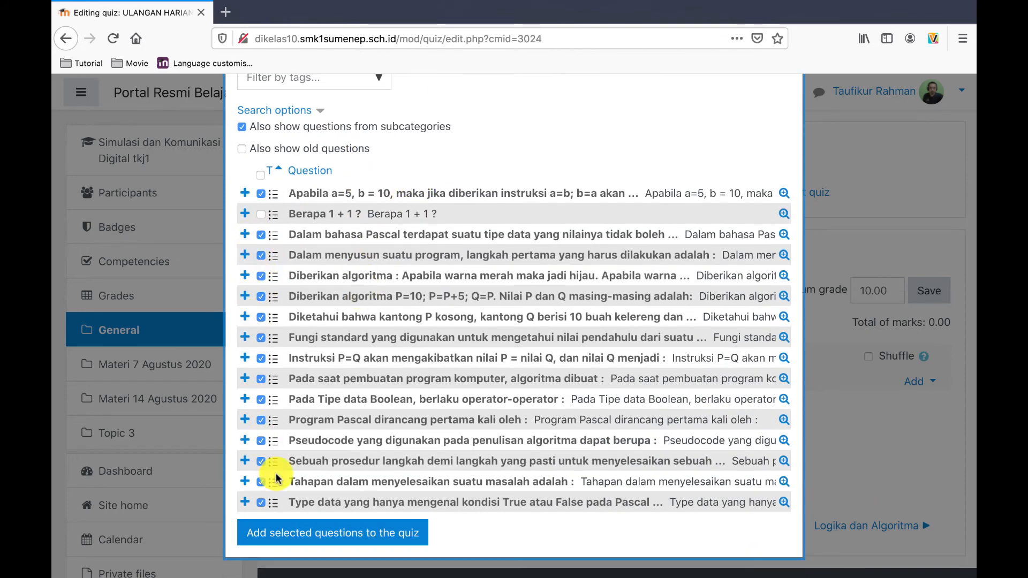
{"action": "left_click", "coordinate": [341, 536]}
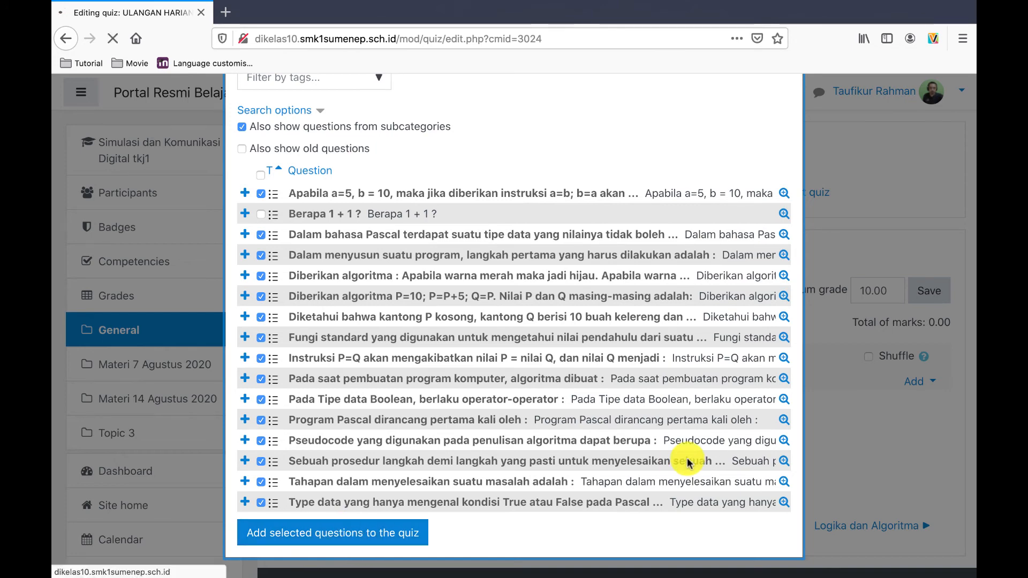
Review the questions added to ULANGAN HARIAN 1 and save the quiz's maximum grade of 10.00.
{"action": "scroll", "coordinate": [689, 464], "scroll_direction": "down", "scroll_amount": 5}
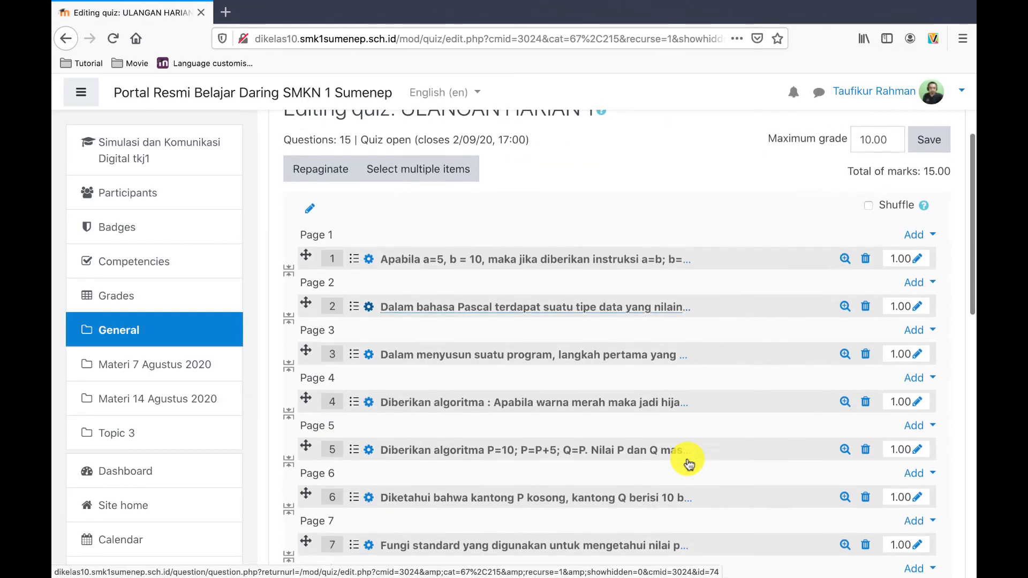
{"action": "scroll", "coordinate": [689, 464], "scroll_direction": "down", "scroll_amount": 10}
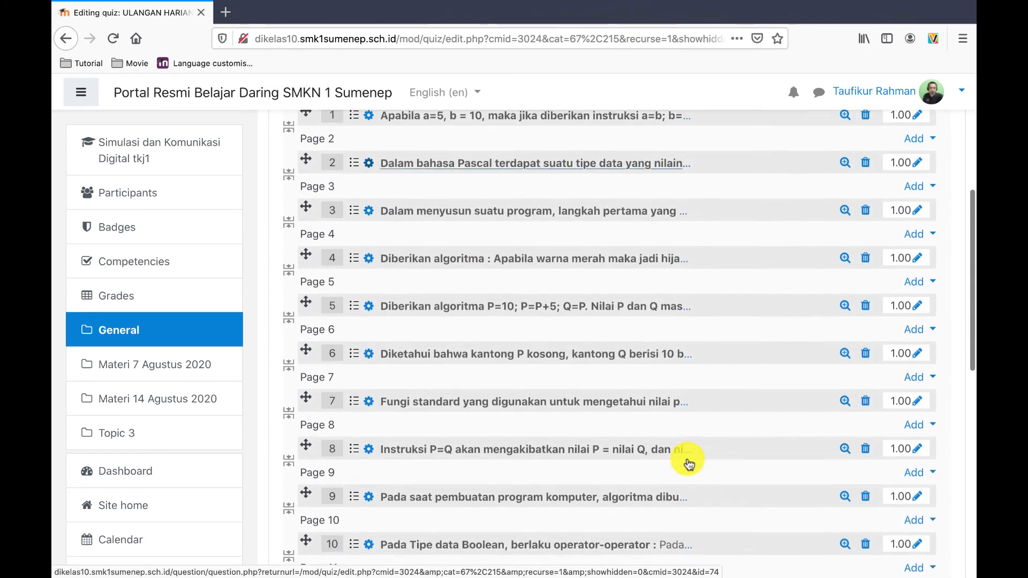
{"action": "scroll", "coordinate": [688, 464], "scroll_direction": "down", "scroll_amount": 3}
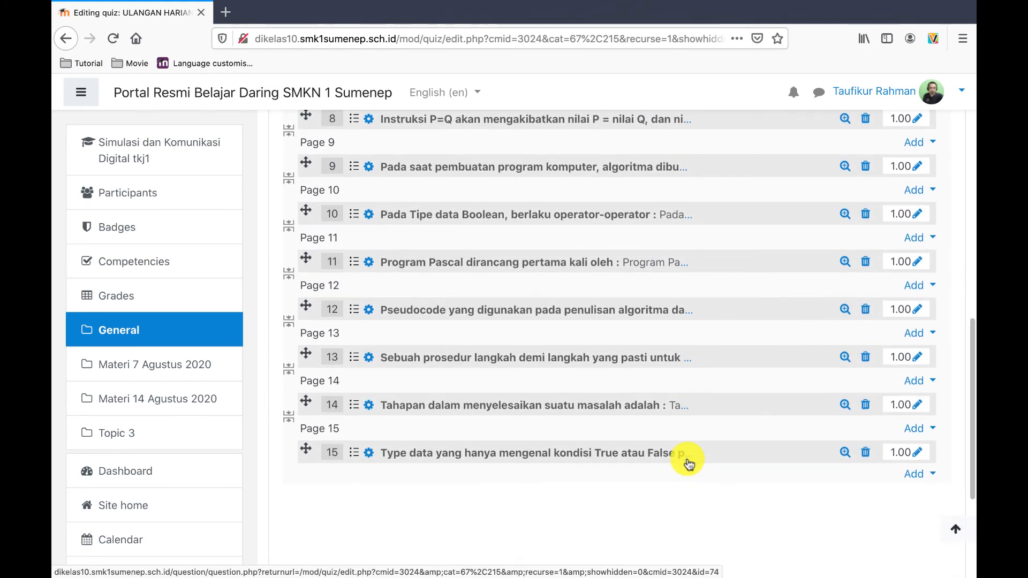
{"action": "scroll", "coordinate": [688, 464], "scroll_direction": "up", "scroll_amount": 6}
{"action": "scroll", "coordinate": [689, 464], "scroll_direction": "up", "scroll_amount": 11}
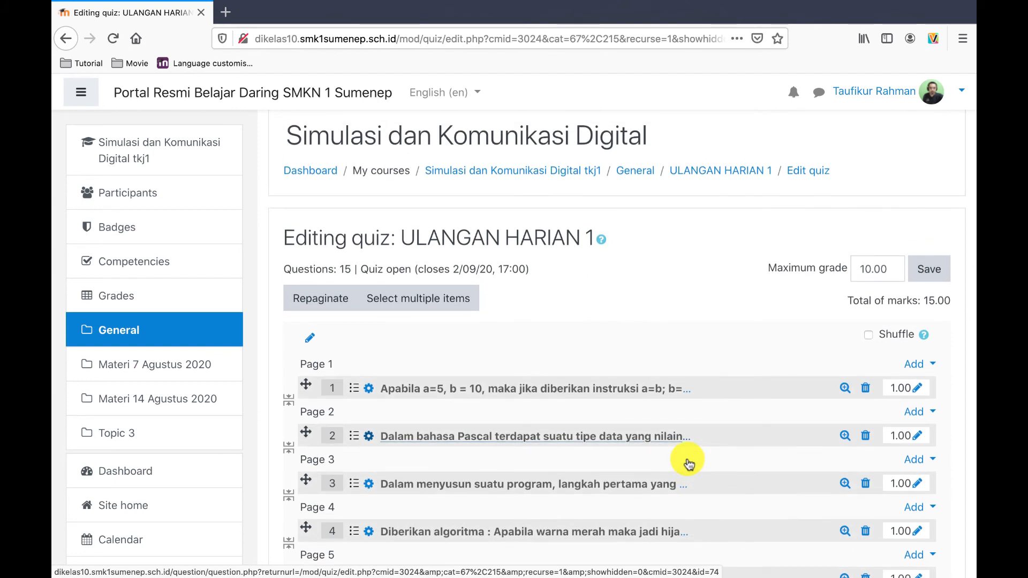
{"action": "left_click", "coordinate": [932, 268]}
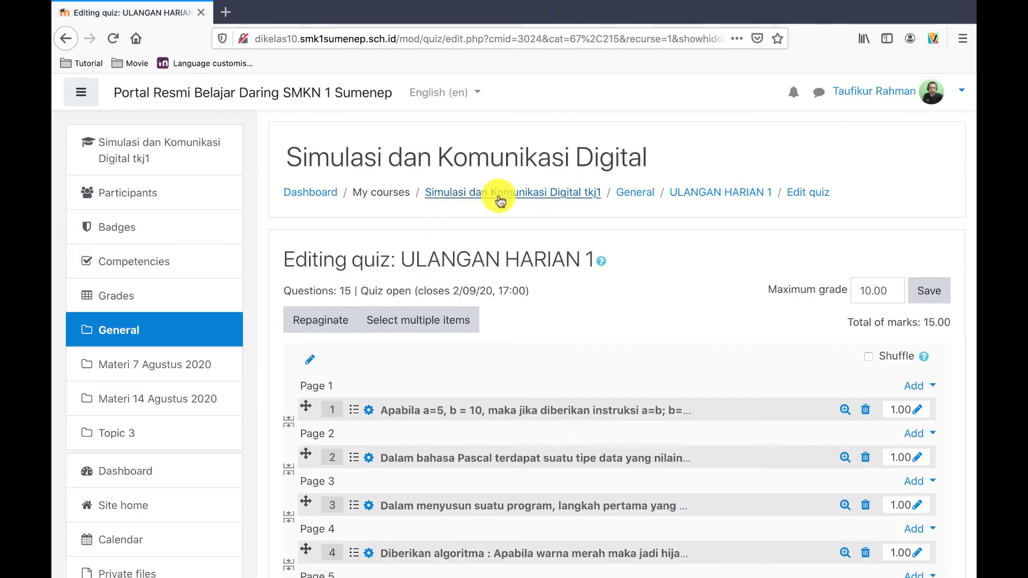
Return to the Simulasi dan Komunikasi Digital tkj1 course page and turn its editing mode off.
{"action": "left_click", "coordinate": [480, 193]}
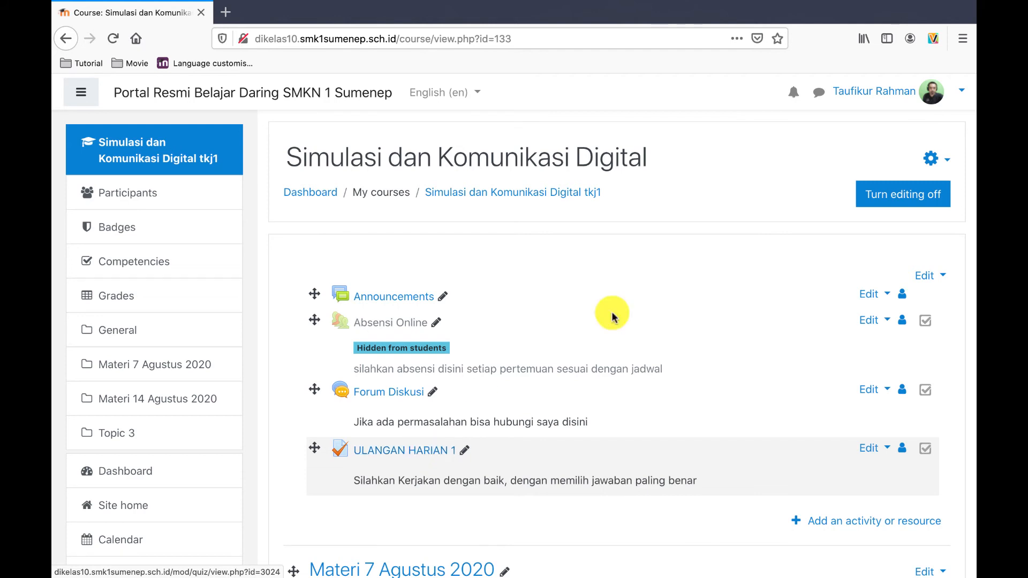
{"action": "left_click", "coordinate": [903, 201]}
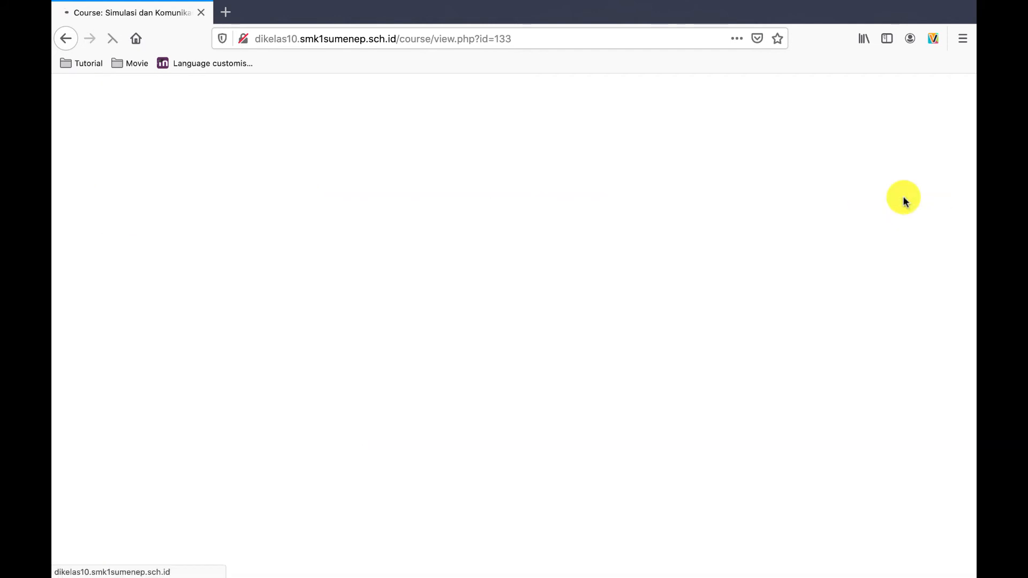
{"action": "scroll", "coordinate": [547, 379], "scroll_direction": "down", "scroll_amount": 3}
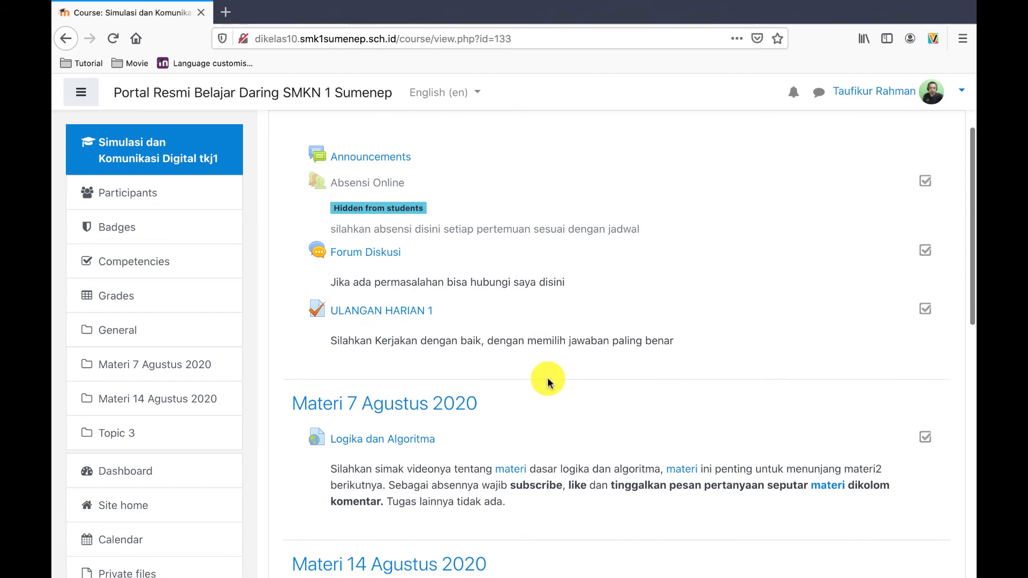
Open the ULANGAN HARIAN 1 quiz and start a new timed preview attempt.
{"action": "left_click", "coordinate": [379, 318]}
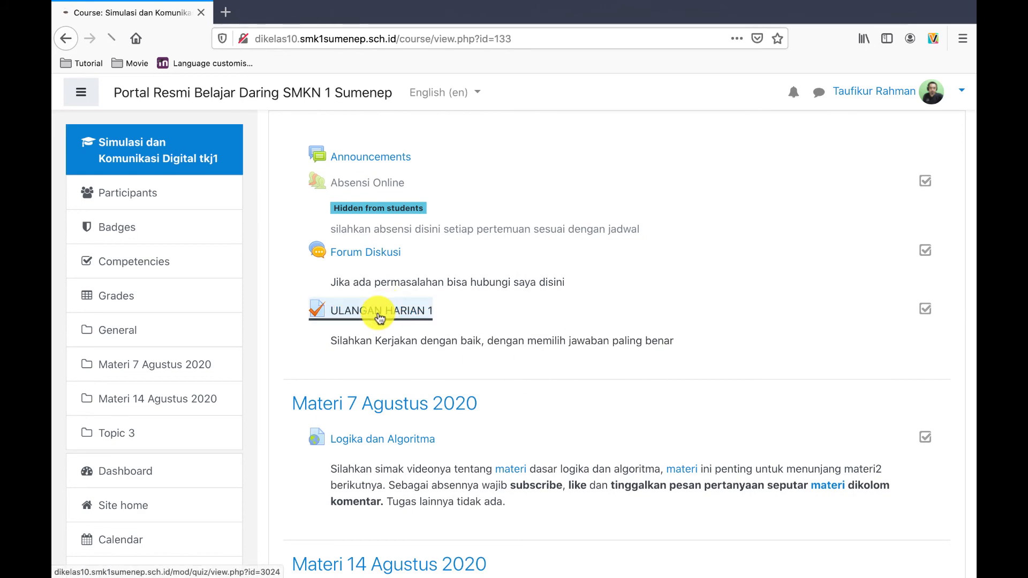
{"action": "scroll", "coordinate": [532, 422], "scroll_direction": "down", "scroll_amount": 3}
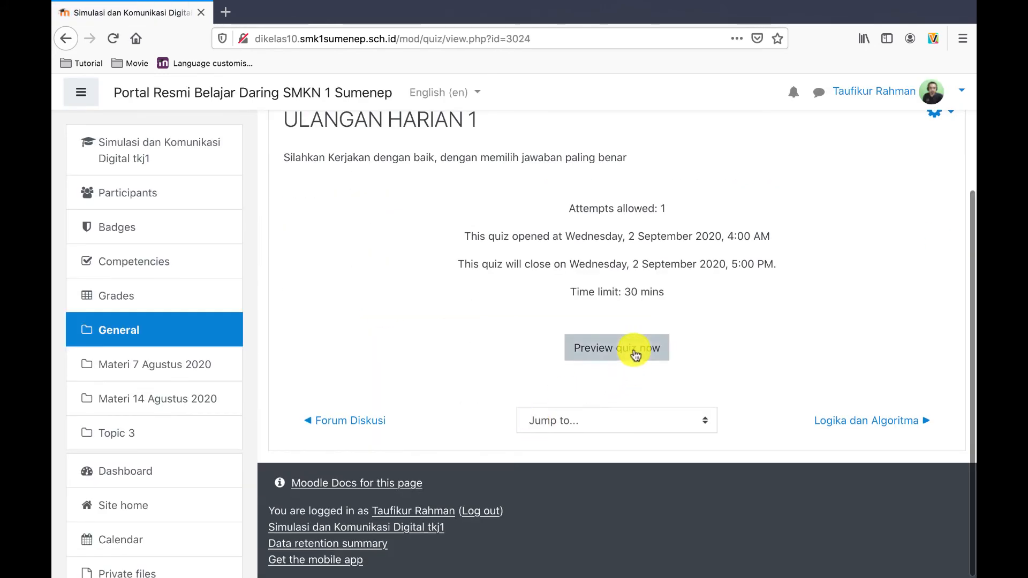
{"action": "left_click", "coordinate": [636, 354]}
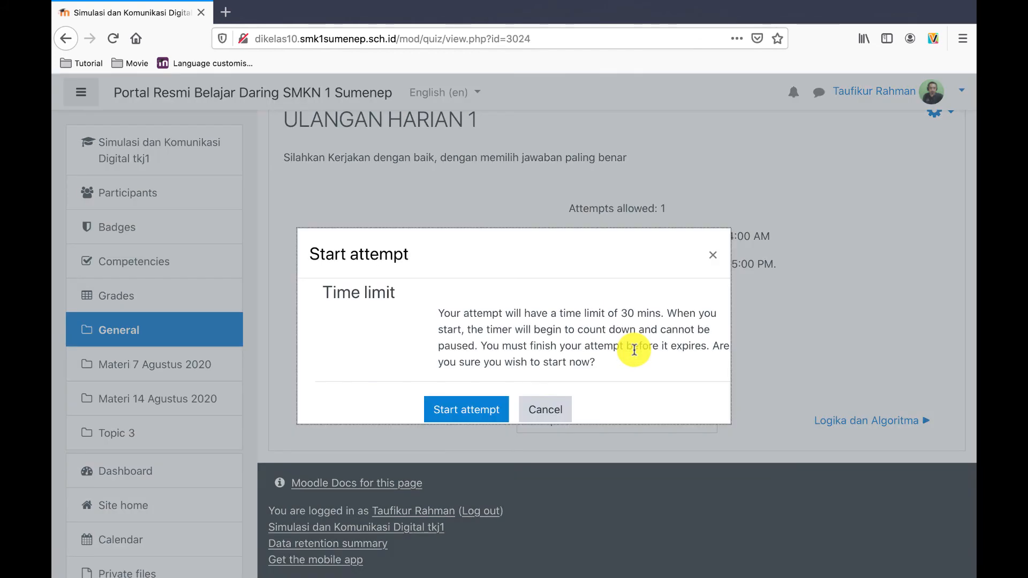
{"action": "left_click", "coordinate": [453, 413]}
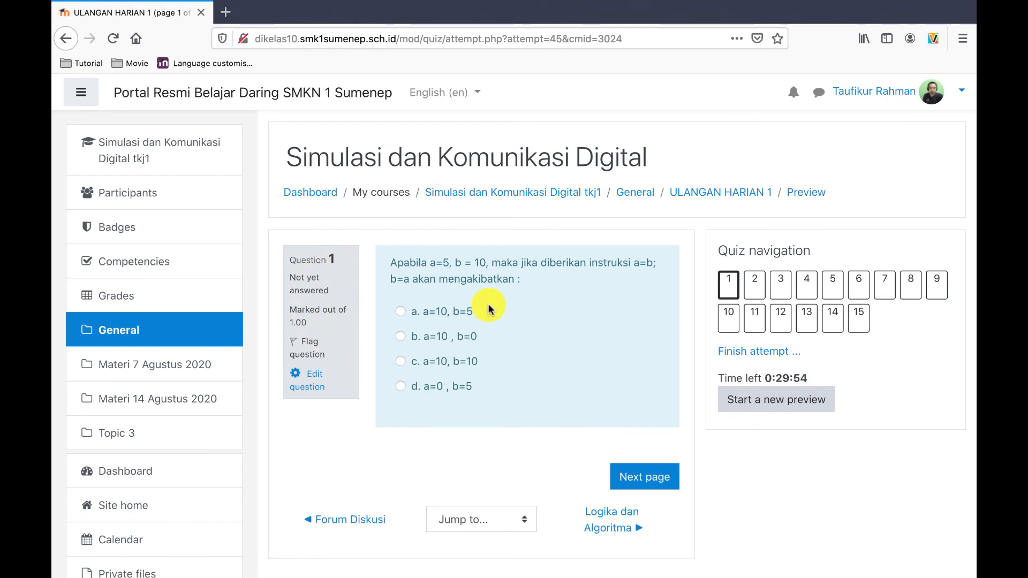
Answer questions 1 to 4 of the preview with "a=10, b=5", "Character", "Membeli komputer" and "Hijau", advancing to question 5.
{"action": "left_click", "coordinate": [407, 315]}
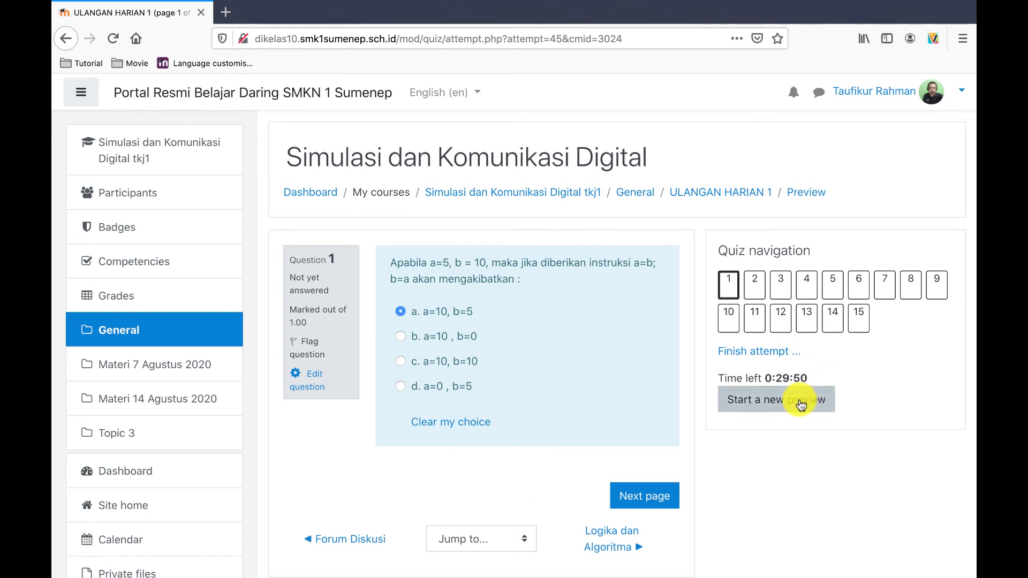
{"action": "left_click", "coordinate": [653, 493]}
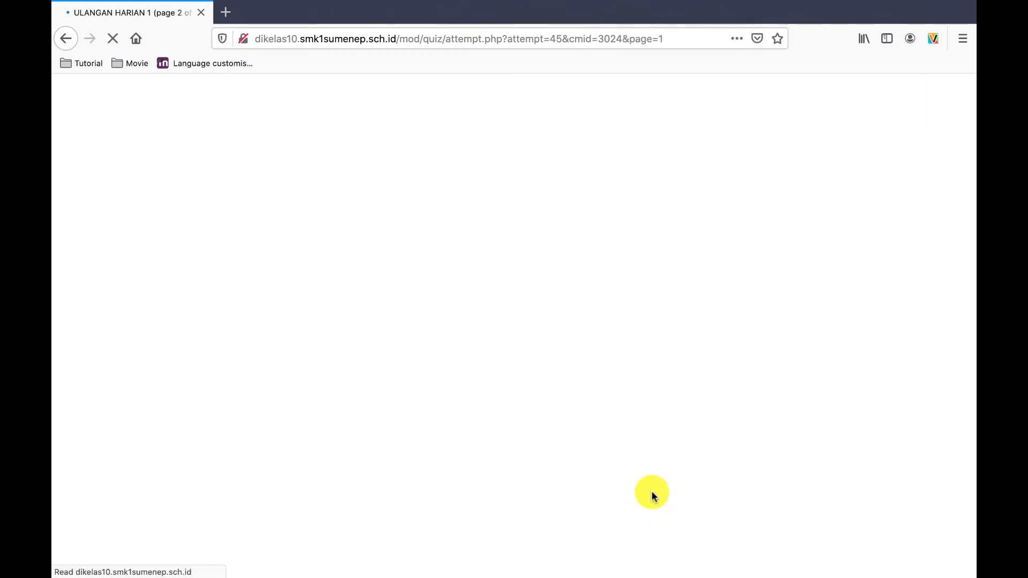
{"action": "left_click", "coordinate": [400, 337]}
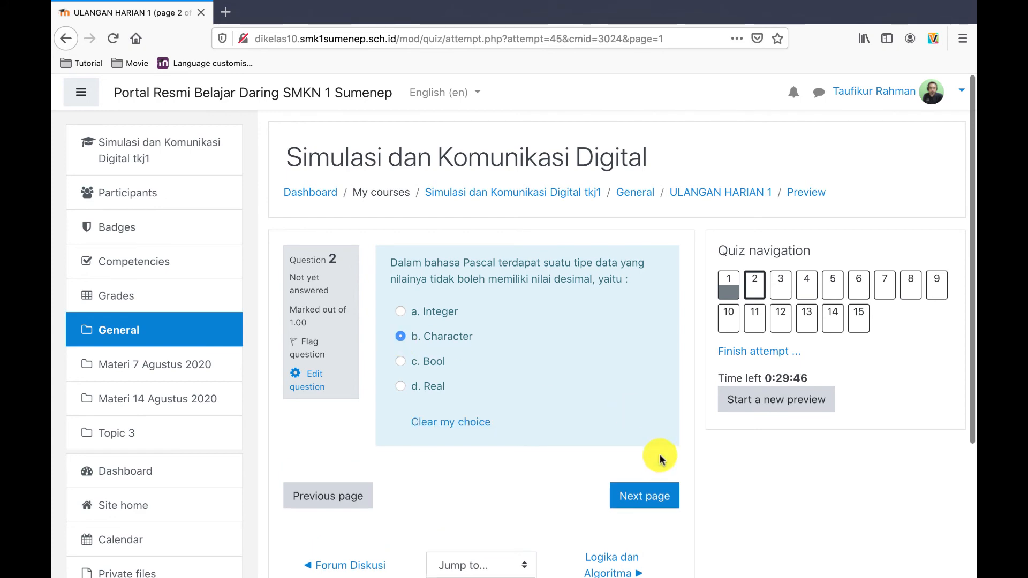
{"action": "left_click", "coordinate": [644, 492]}
{"action": "left_click", "coordinate": [400, 336]}
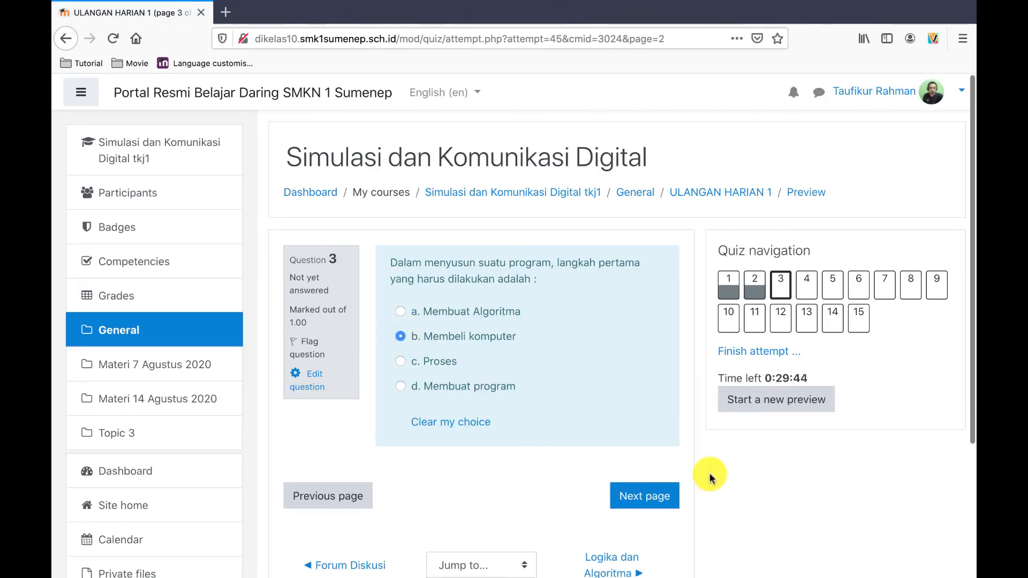
{"action": "left_click", "coordinate": [653, 490]}
{"action": "left_click", "coordinate": [413, 340]}
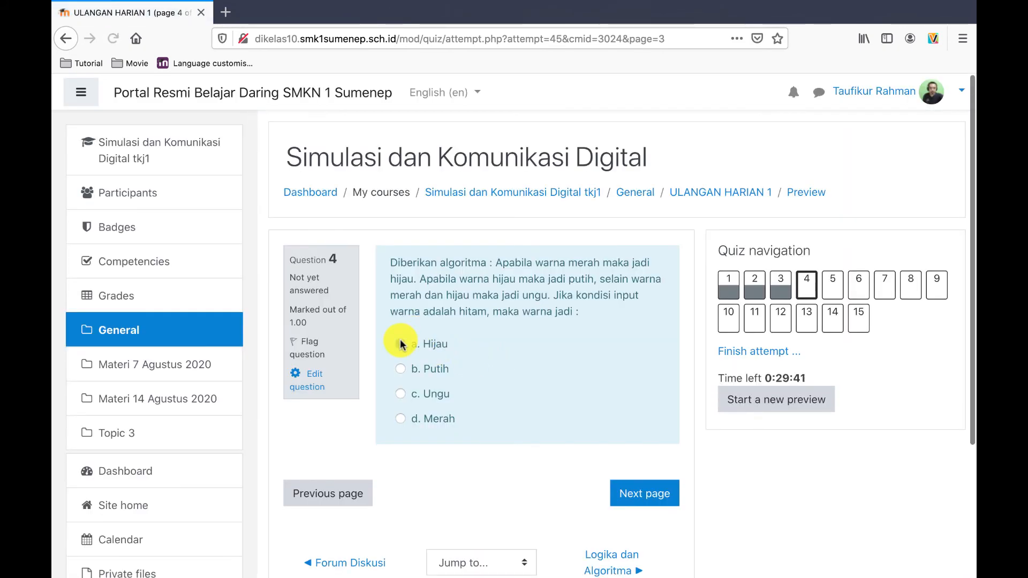
{"action": "left_click", "coordinate": [654, 493]}
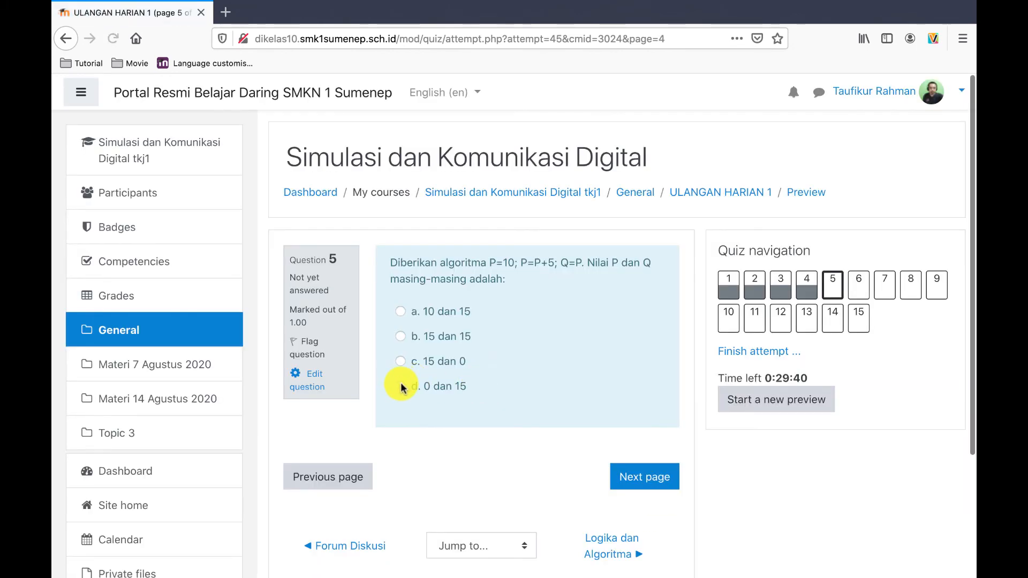
Answer question 5 with "0 dan 15", jump to question 10, answer it with "True, False" and advance to question 11.
{"action": "left_click", "coordinate": [400, 383]}
{"action": "left_click", "coordinate": [652, 490]}
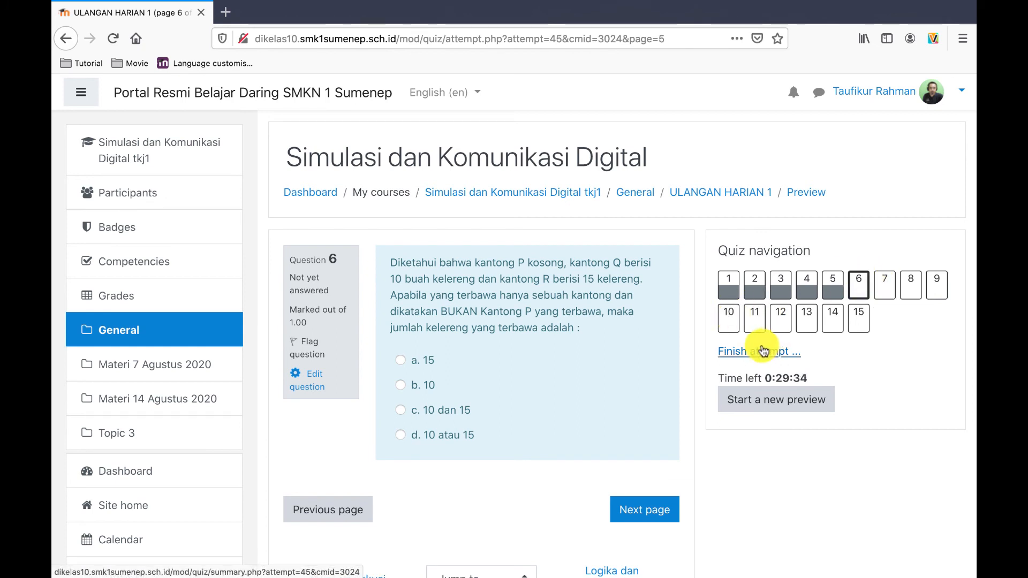
{"action": "left_click", "coordinate": [729, 321]}
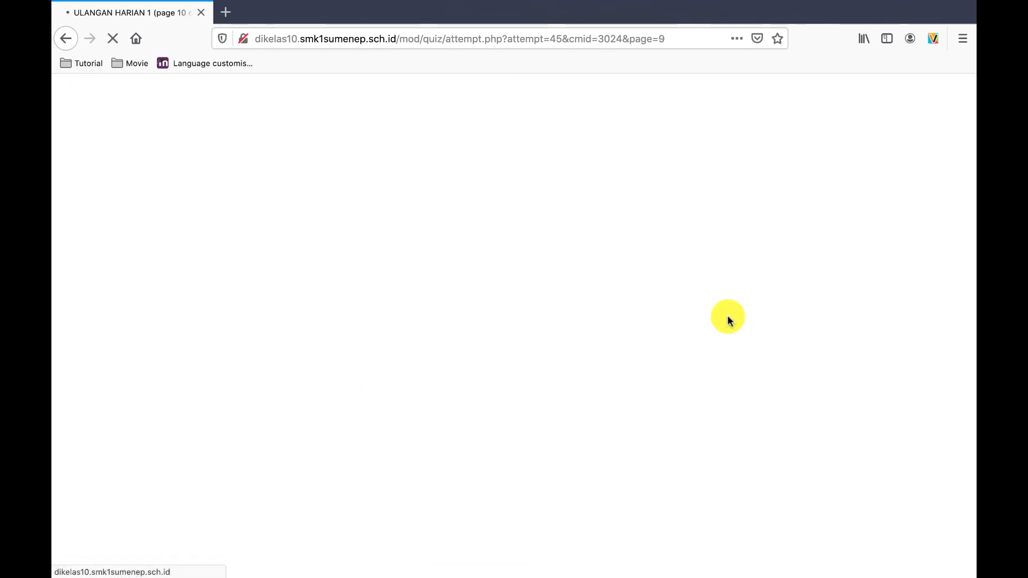
{"action": "left_click", "coordinate": [400, 345]}
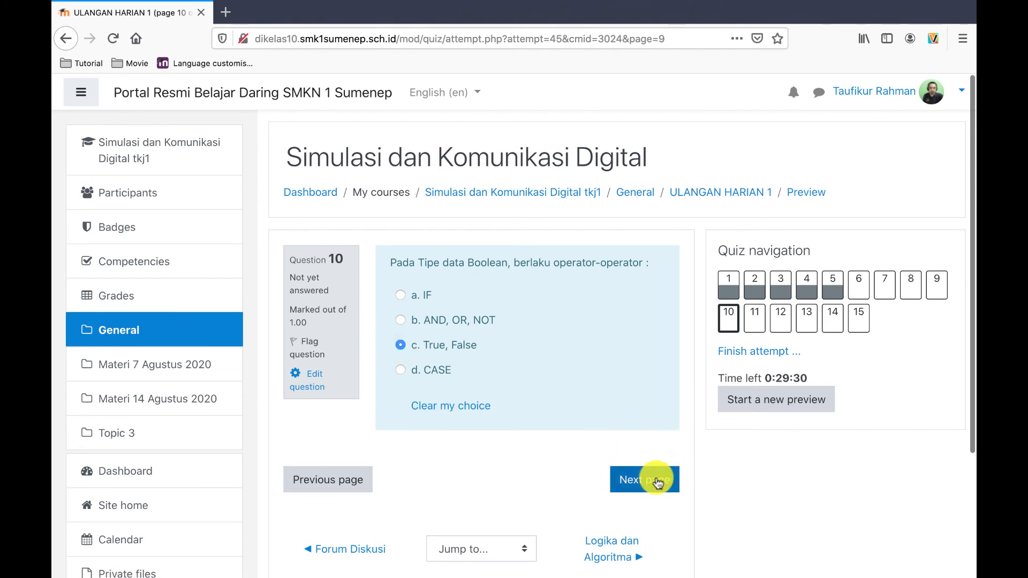
{"action": "left_click", "coordinate": [651, 481]}
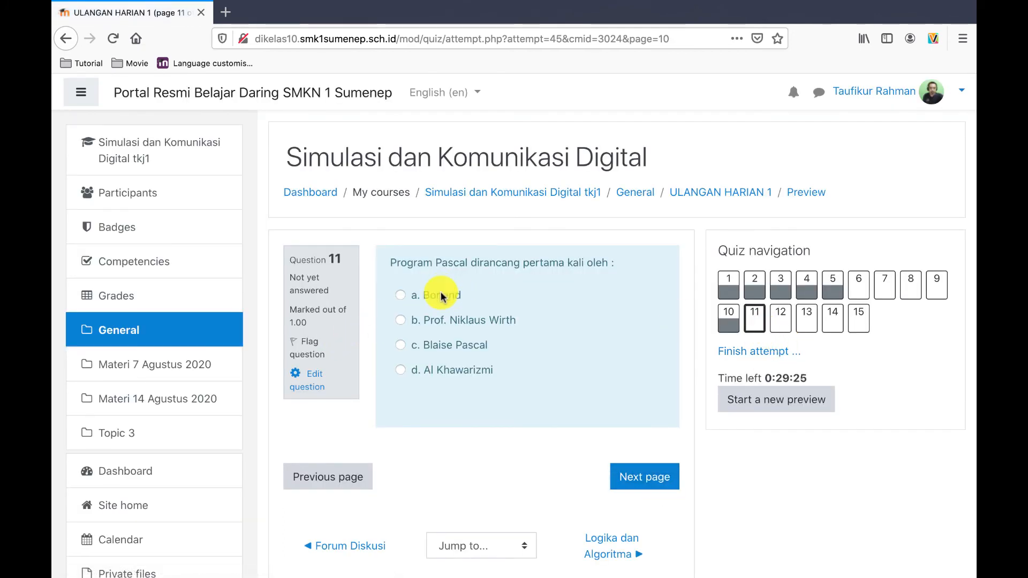
Answer question 11 with "Borland", flag the question and go on to question 12.
{"action": "left_click", "coordinate": [403, 292]}
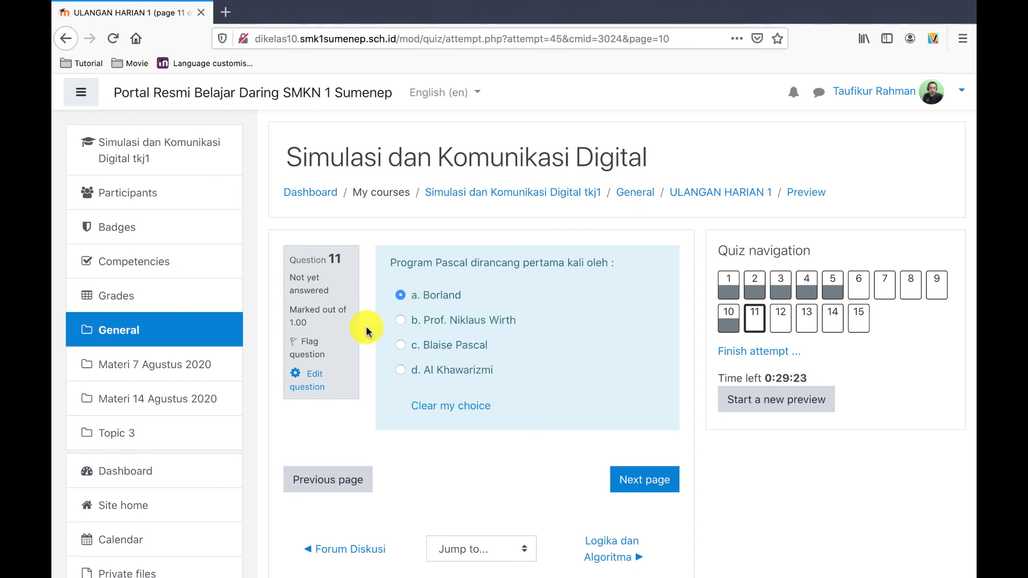
{"action": "left_click", "coordinate": [310, 346]}
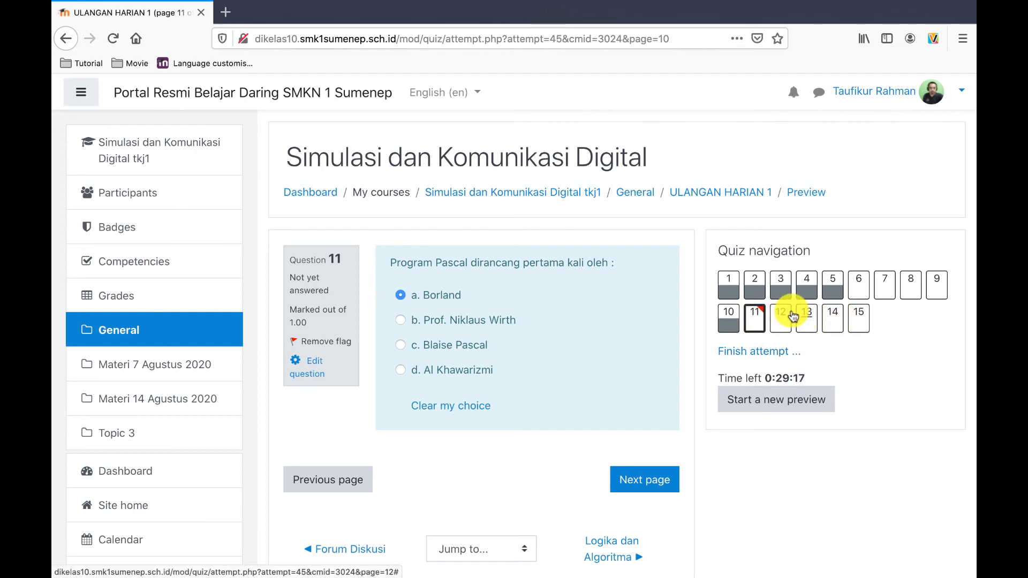
{"action": "left_click", "coordinate": [786, 317]}
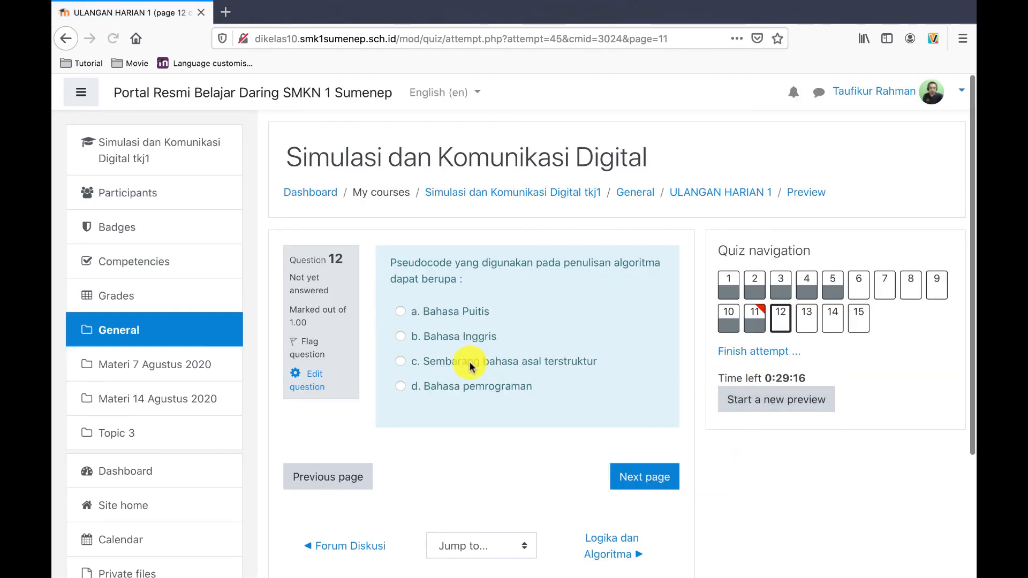
Answer question 12 with "Sembarang bahasa asal terstruktur" and question 13 with "Prosesor", advancing to question 14.
{"action": "left_click", "coordinate": [399, 363]}
{"action": "left_click", "coordinate": [641, 485]}
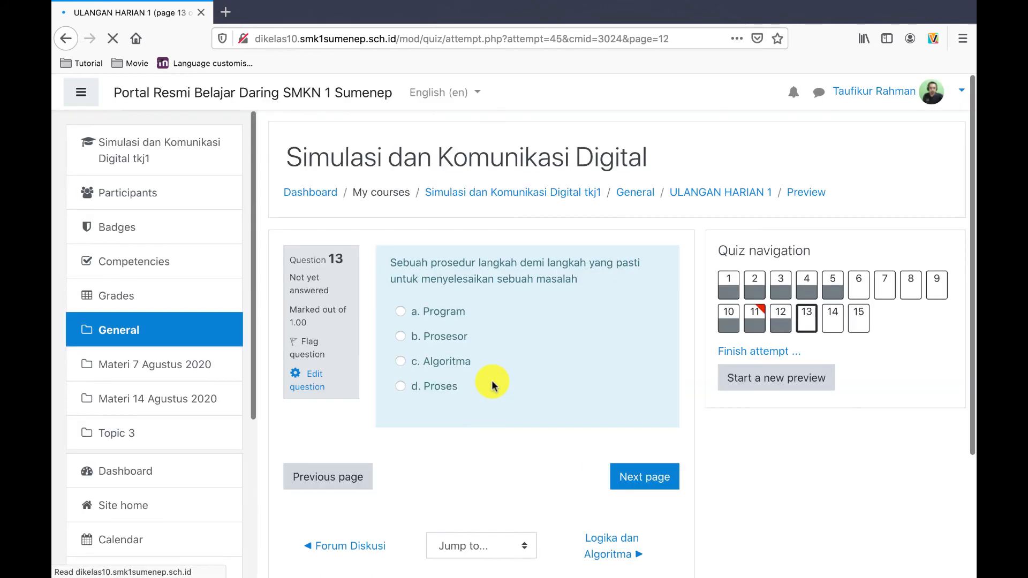
{"action": "left_click", "coordinate": [401, 337]}
{"action": "left_click", "coordinate": [645, 484]}
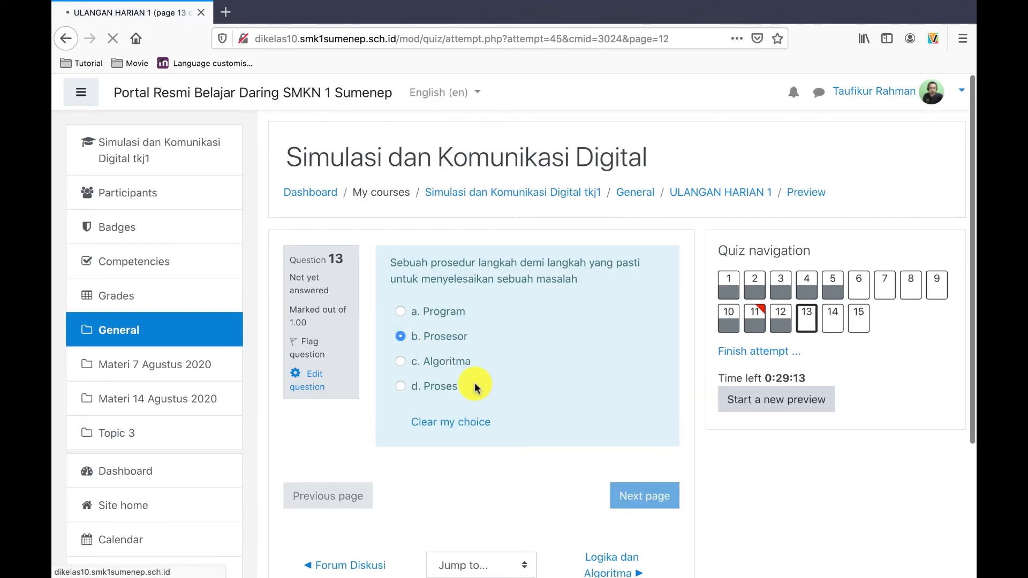
Answer question 14 with "Masalah – Algoritma – Flowchart – Program – Eksekusi – Hasil" and question 15 with "Bool", finishing at the attempt summary.
{"action": "left_click", "coordinate": [399, 362]}
{"action": "left_click", "coordinate": [638, 526]}
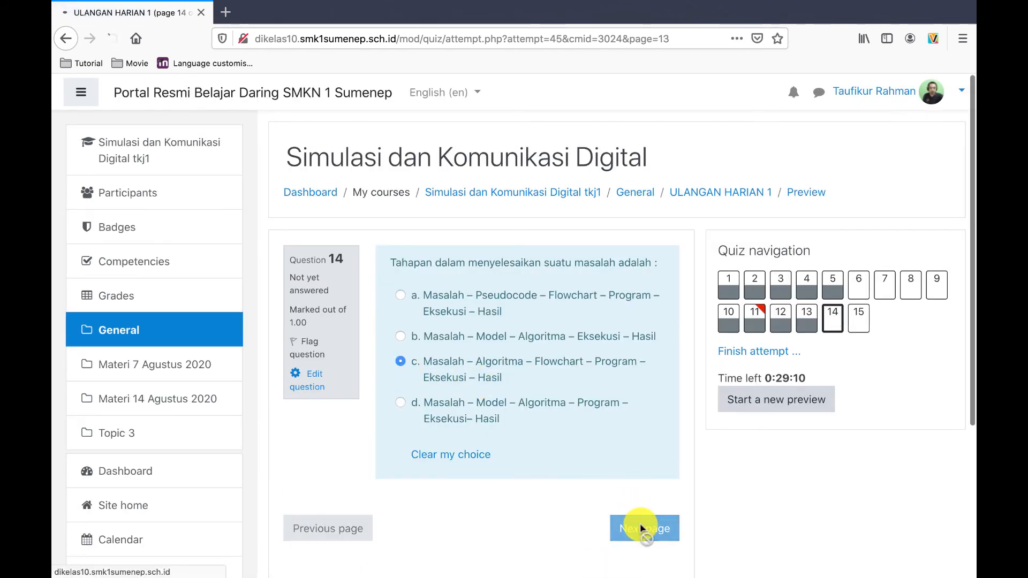
{"action": "left_click", "coordinate": [400, 311]}
{"action": "left_click", "coordinate": [625, 493]}
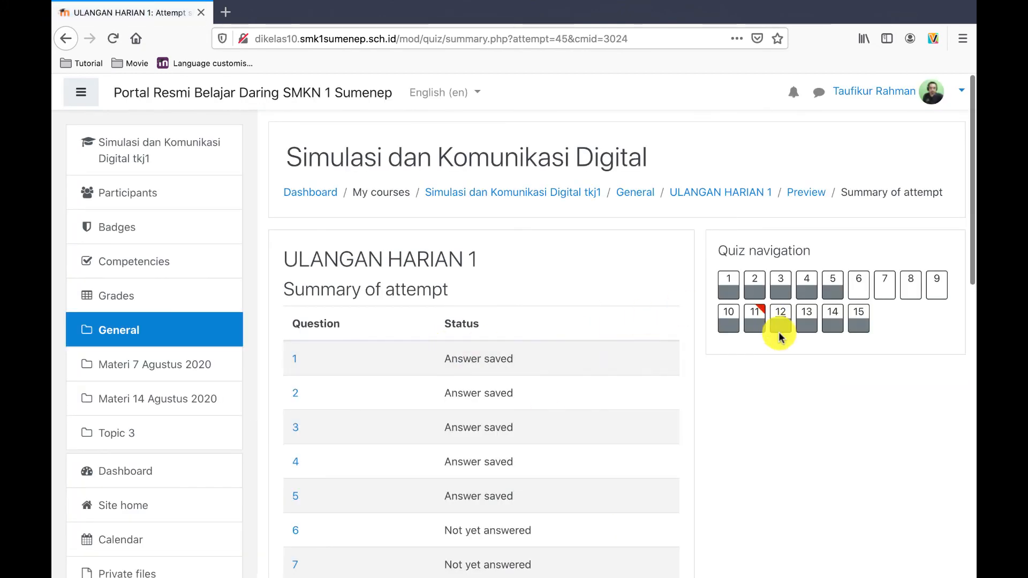
Examine the attempt summary for flagged questions and questions still lacking an answer.
{"action": "scroll", "coordinate": [625, 390], "scroll_direction": "down", "scroll_amount": 5}
{"action": "scroll", "coordinate": [625, 390], "scroll_direction": "down", "scroll_amount": 5}
{"action": "scroll", "coordinate": [559, 318], "scroll_direction": "up", "scroll_amount": 10}
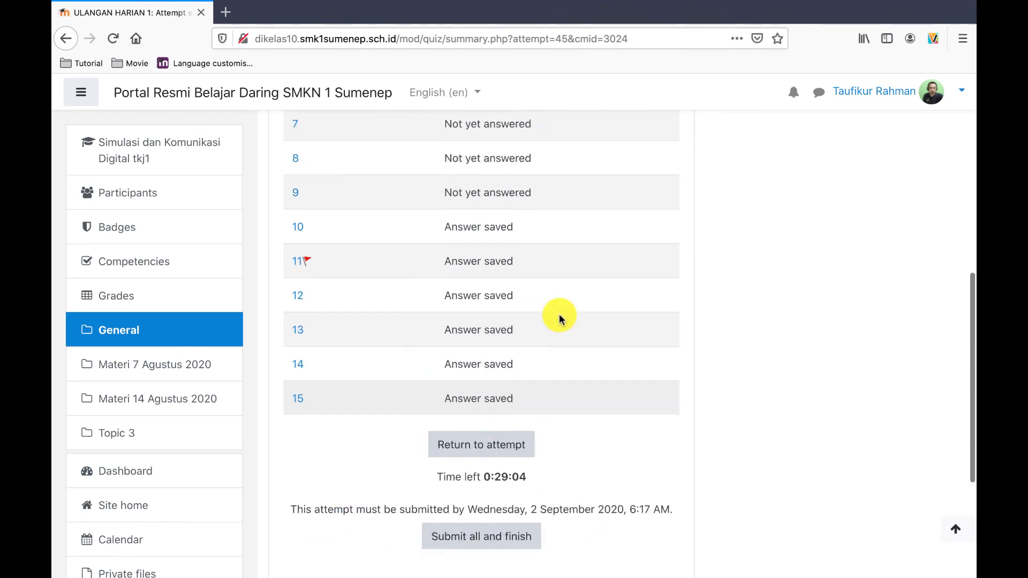
{"action": "scroll", "coordinate": [559, 318], "scroll_direction": "down", "scroll_amount": 8}
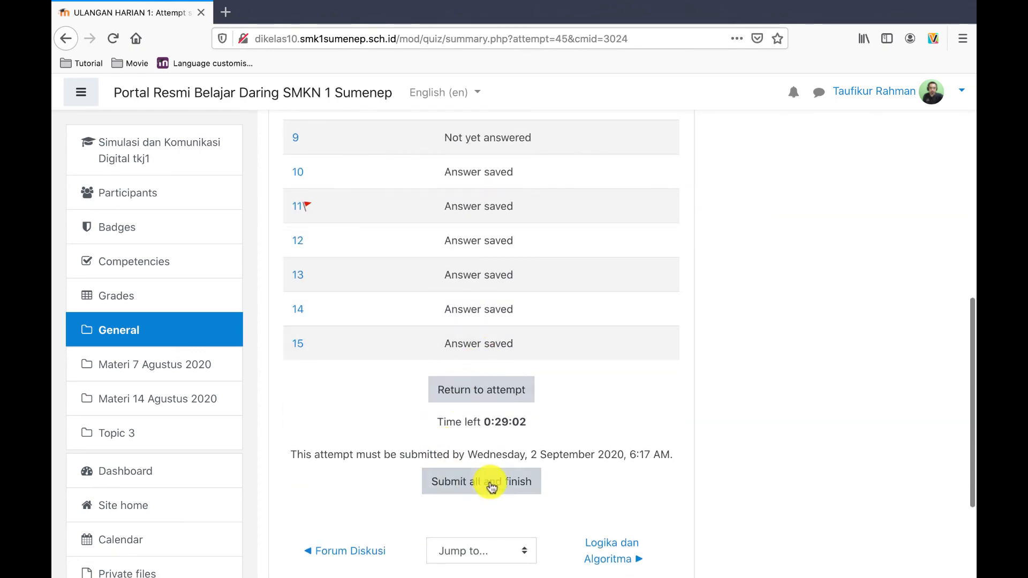
{"action": "scroll", "coordinate": [524, 352], "scroll_direction": "up", "scroll_amount": 9}
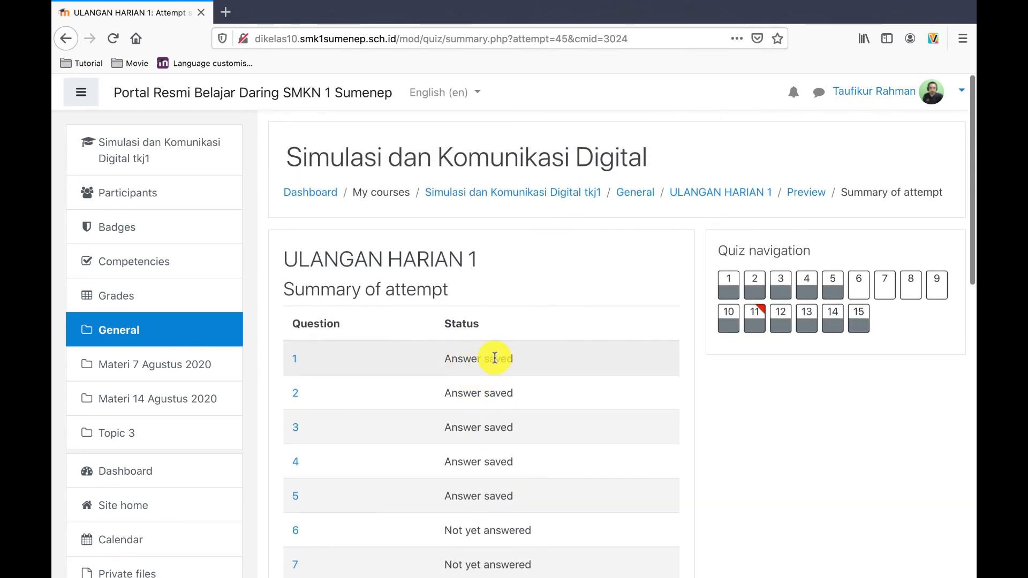
{"action": "scroll", "coordinate": [492, 360], "scroll_direction": "down", "scroll_amount": 2}
{"action": "scroll", "coordinate": [497, 363], "scroll_direction": "down", "scroll_amount": 1}
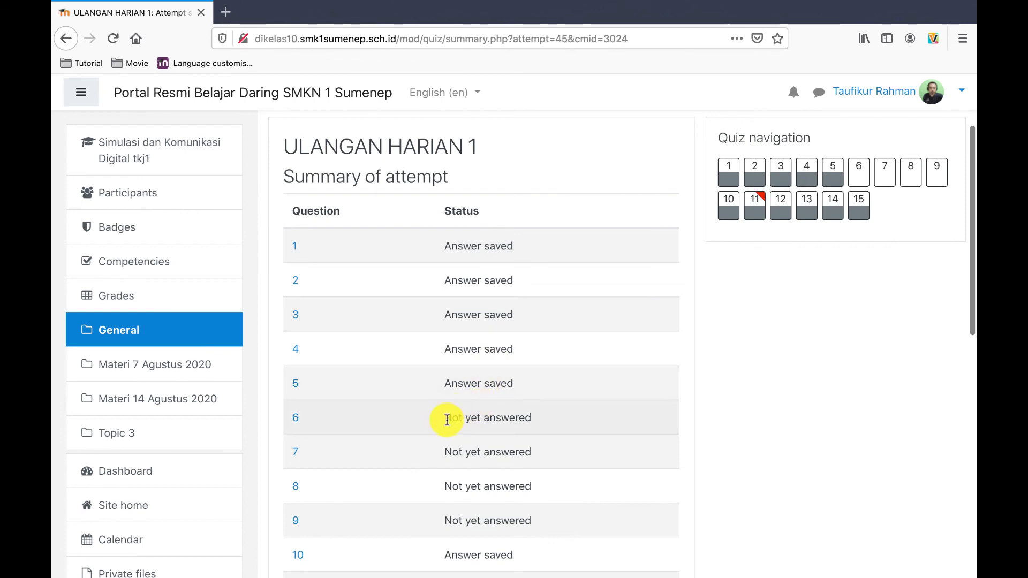
{"action": "scroll", "coordinate": [518, 436], "scroll_direction": "down", "scroll_amount": 1}
{"action": "scroll", "coordinate": [544, 418], "scroll_direction": "up", "scroll_amount": 4}
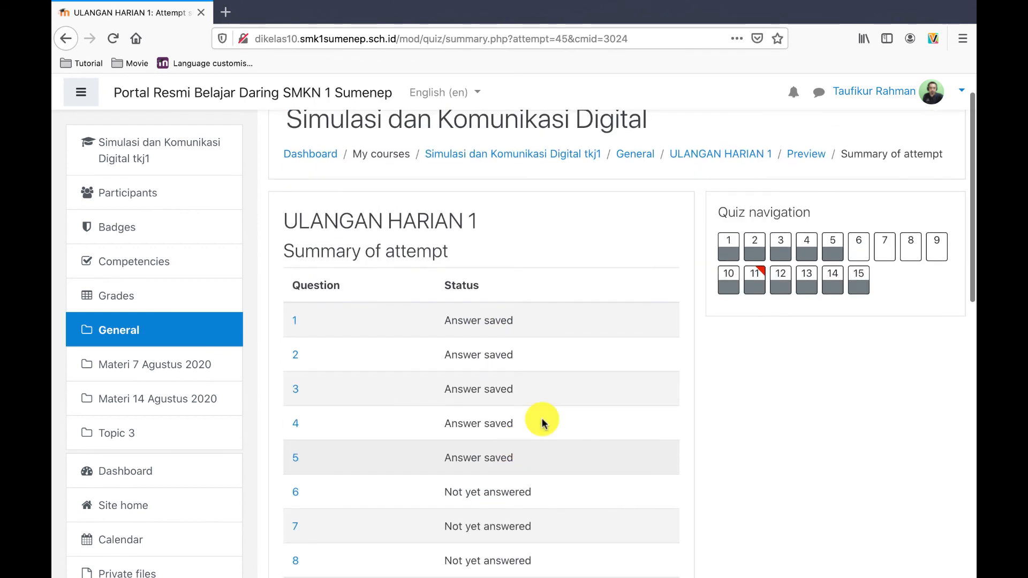
Return to question 6 and answer questions 6 to 9 with "15", "SUCC", "Q tetap" and "Sesudah pembuatan program".
{"action": "left_click", "coordinate": [859, 245]}
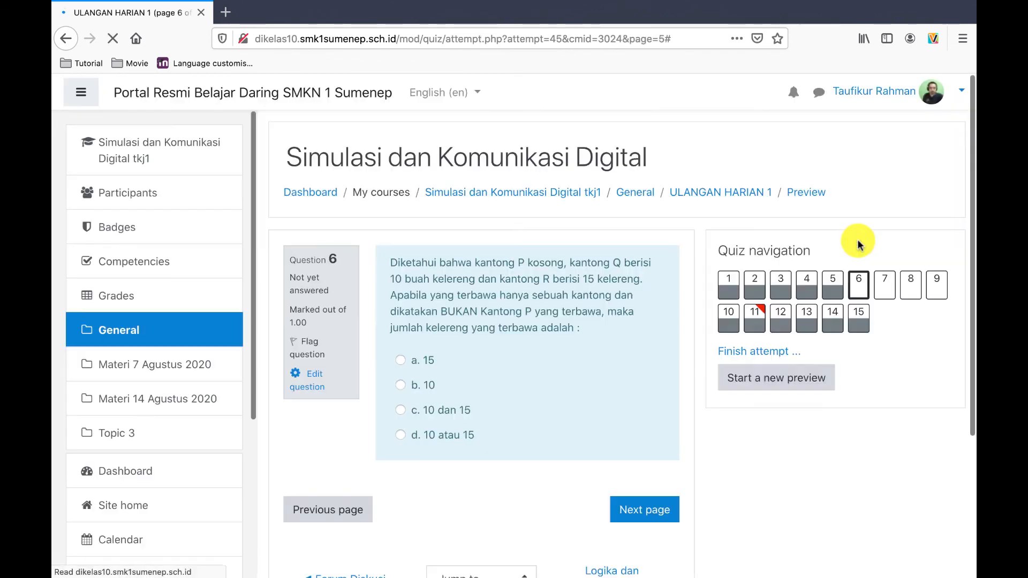
{"action": "left_click", "coordinate": [400, 359]}
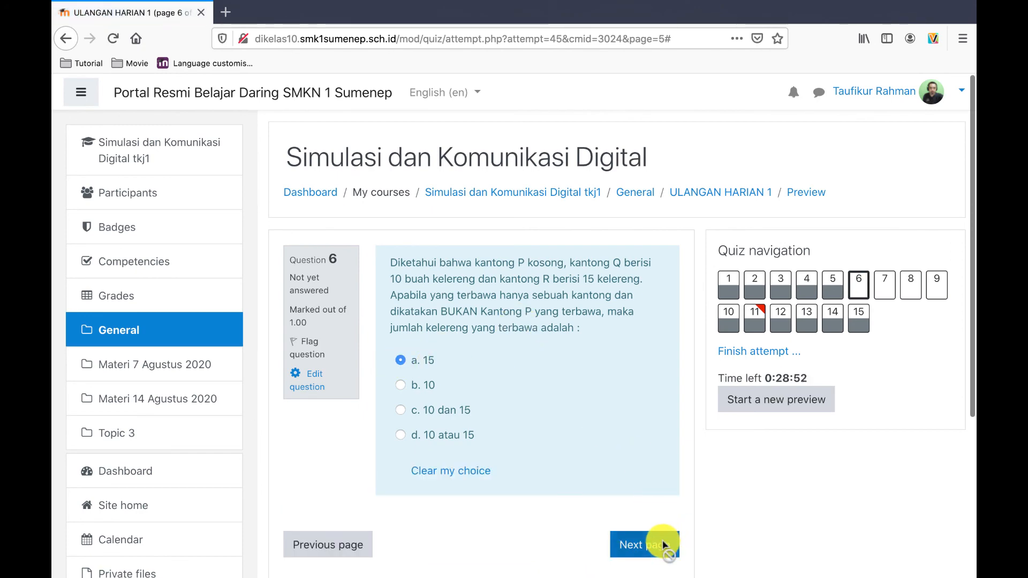
{"action": "left_click", "coordinate": [663, 543]}
{"action": "left_click", "coordinate": [399, 385]}
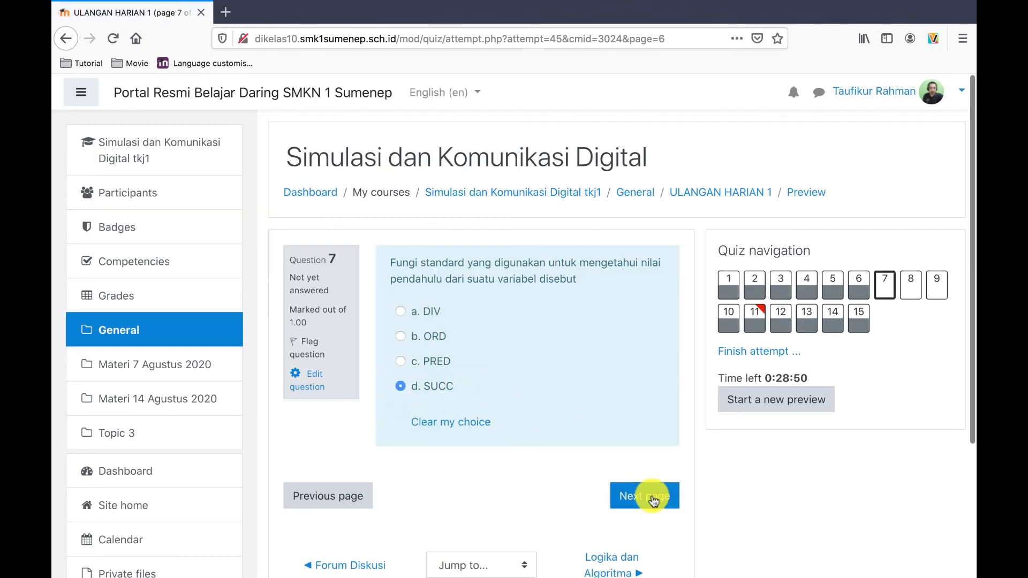
{"action": "left_click", "coordinate": [645, 484]}
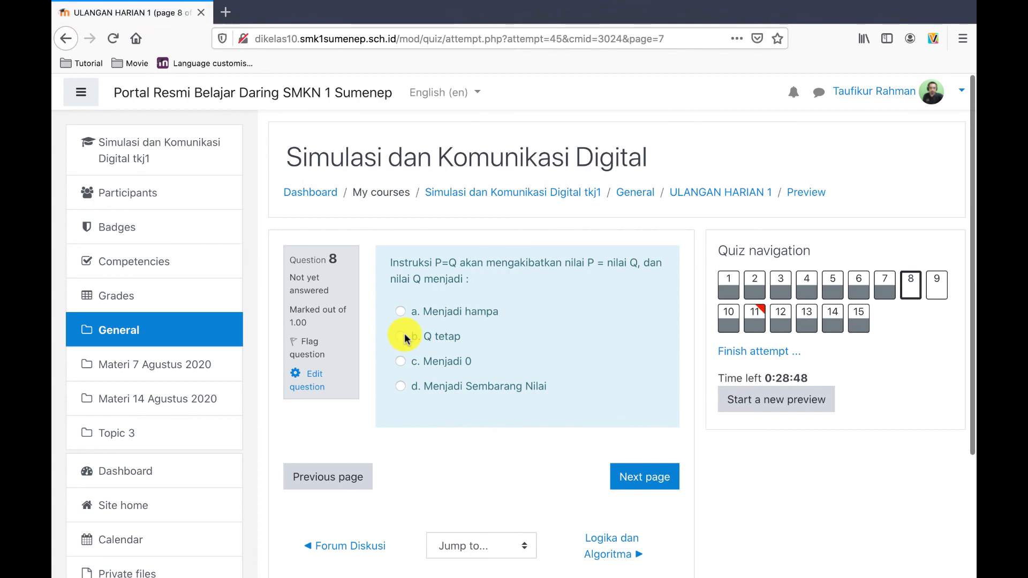
{"action": "left_click", "coordinate": [401, 337]}
{"action": "left_click", "coordinate": [648, 494]}
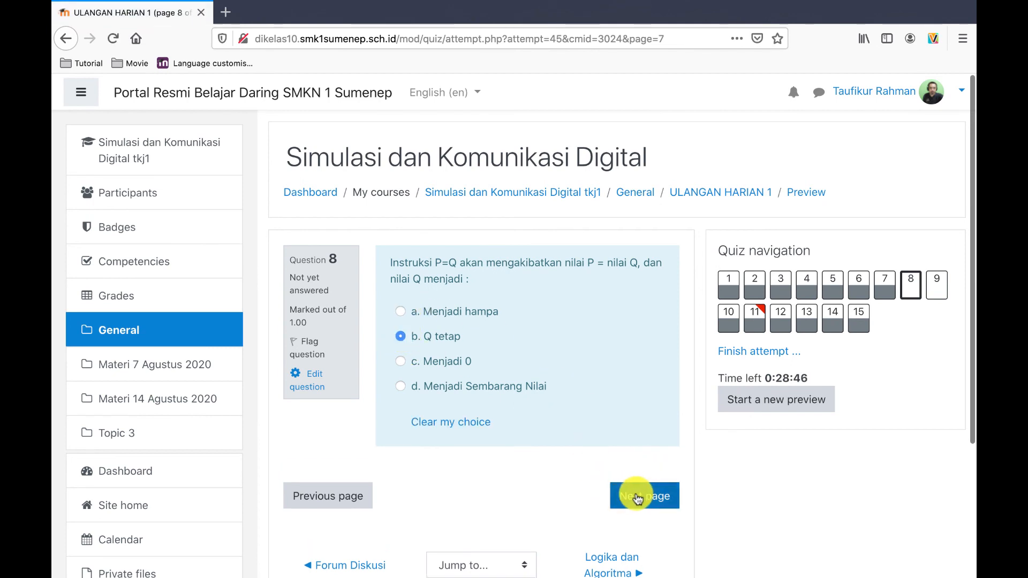
{"action": "left_click", "coordinate": [400, 364]}
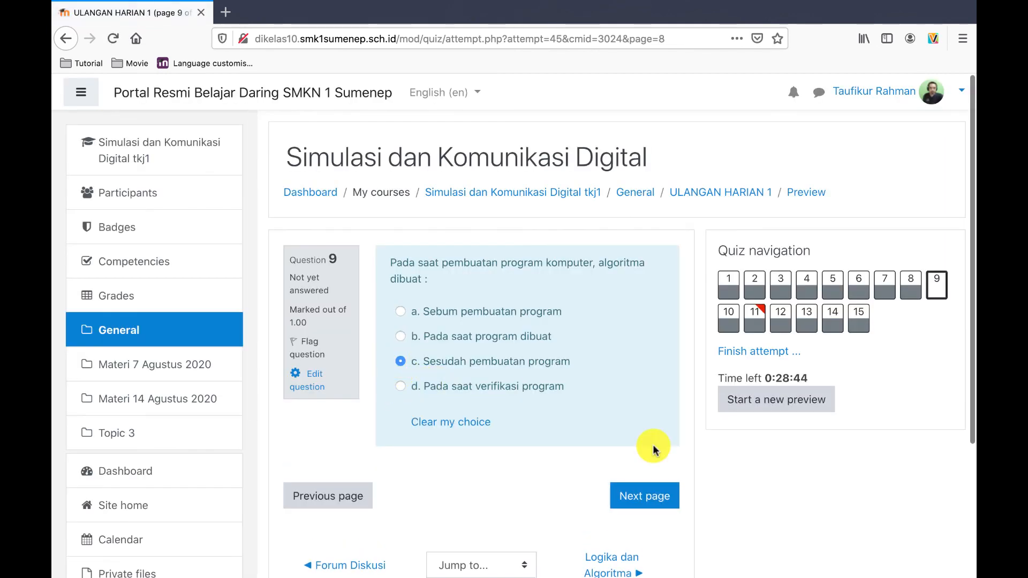
{"action": "left_click", "coordinate": [649, 494]}
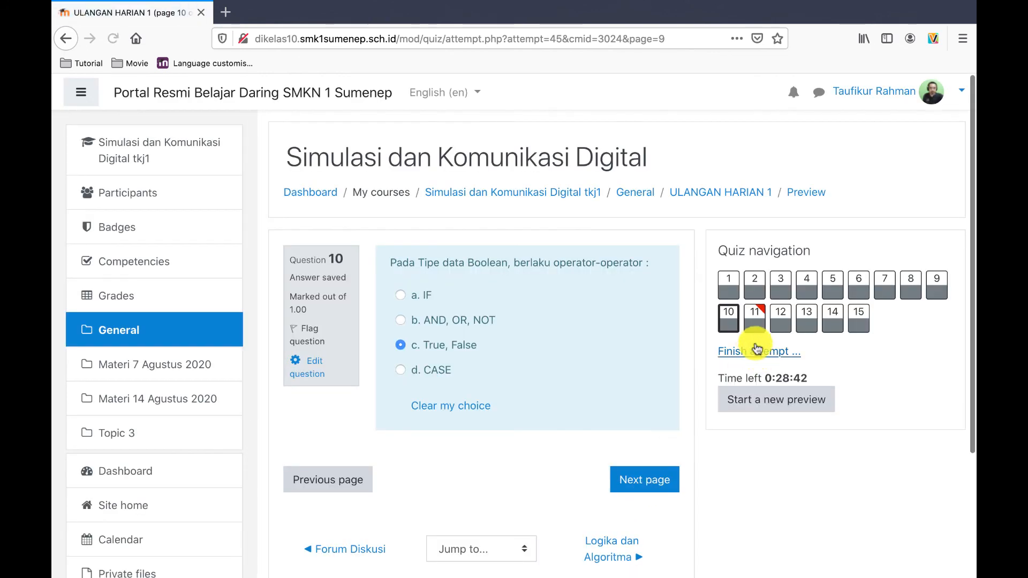
Reopen question 11, remove its flag and change its answer to "Prof. Niklaus Wirth".
{"action": "left_click", "coordinate": [756, 319]}
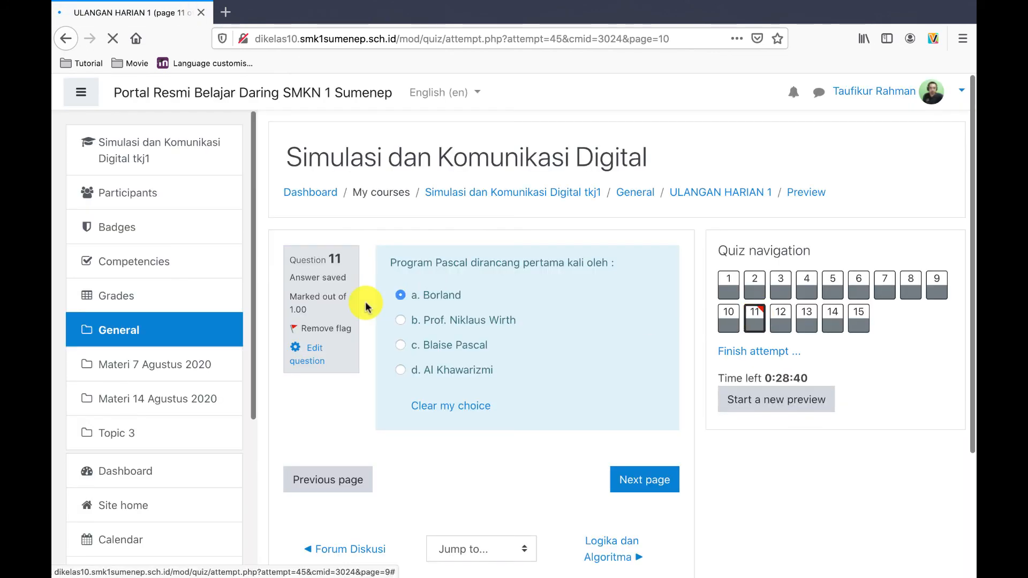
{"action": "left_click", "coordinate": [321, 331]}
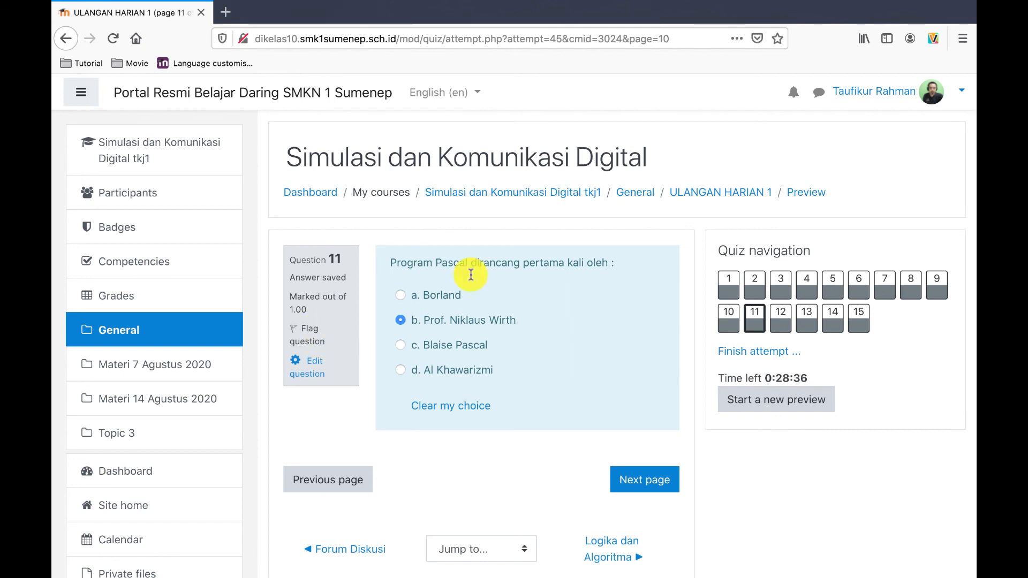
{"action": "scroll", "coordinate": [685, 393], "scroll_direction": "down", "scroll_amount": 1}
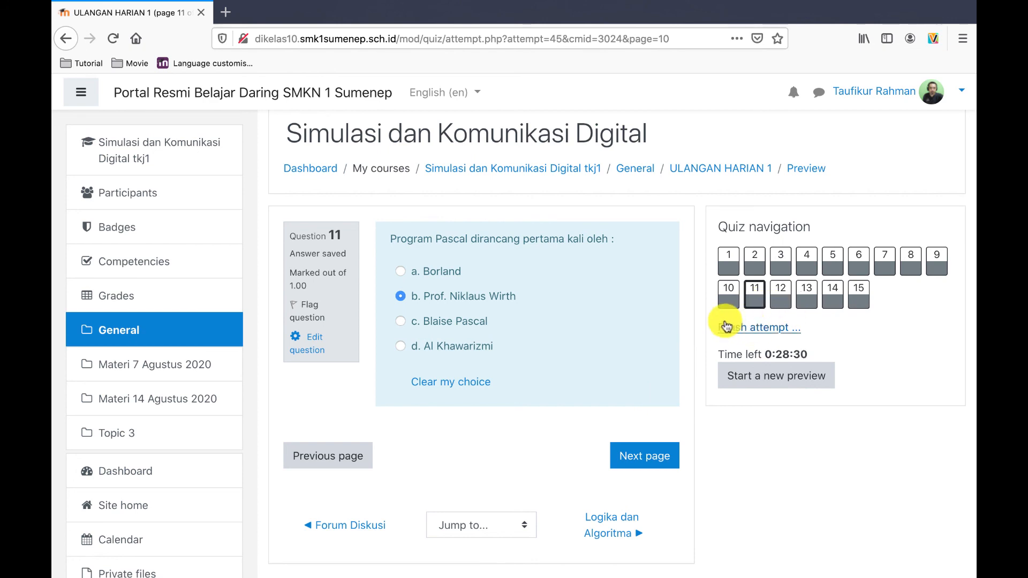
Go to question 15, finish the attempt, and submit all answers, confirming the submission.
{"action": "left_click", "coordinate": [858, 292]}
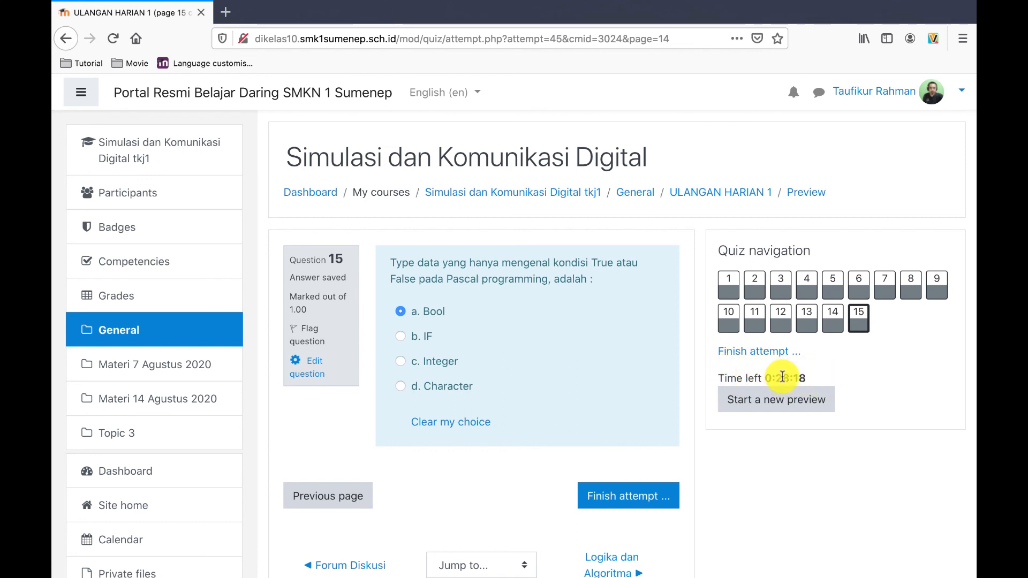
{"action": "left_click", "coordinate": [616, 497]}
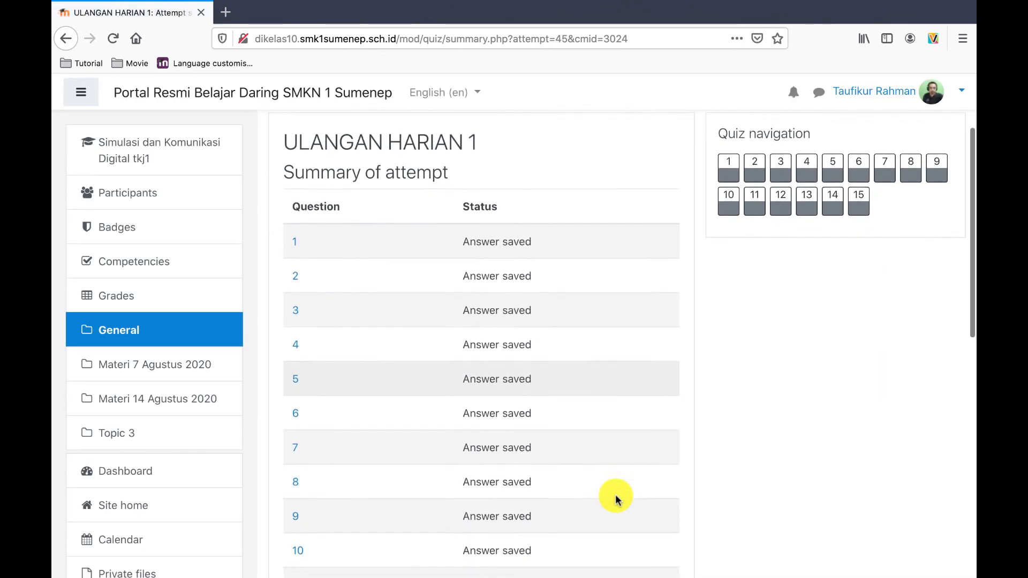
{"action": "scroll", "coordinate": [615, 497], "scroll_direction": "down", "scroll_amount": 6}
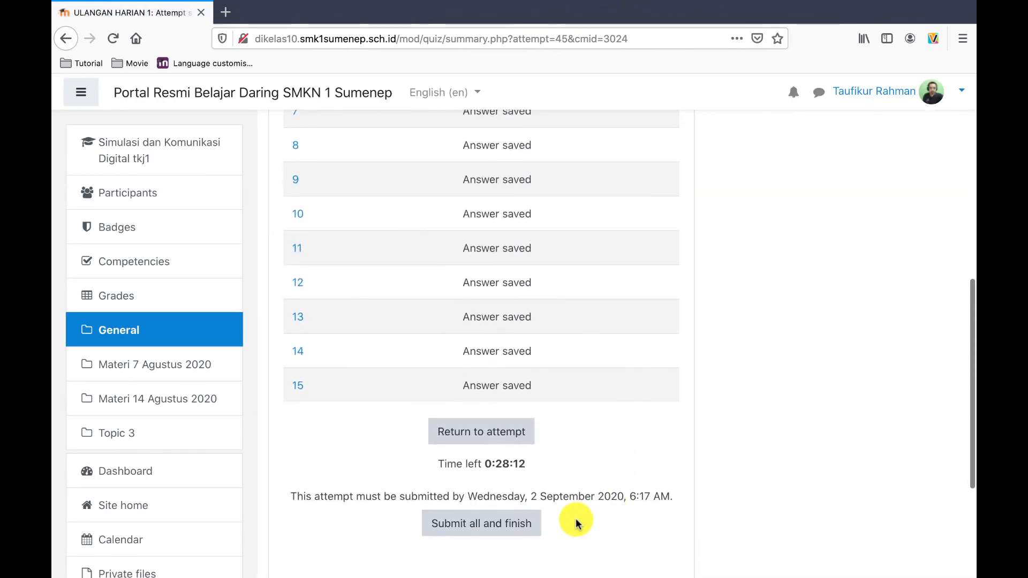
{"action": "scroll", "coordinate": [575, 522], "scroll_direction": "down", "scroll_amount": 2}
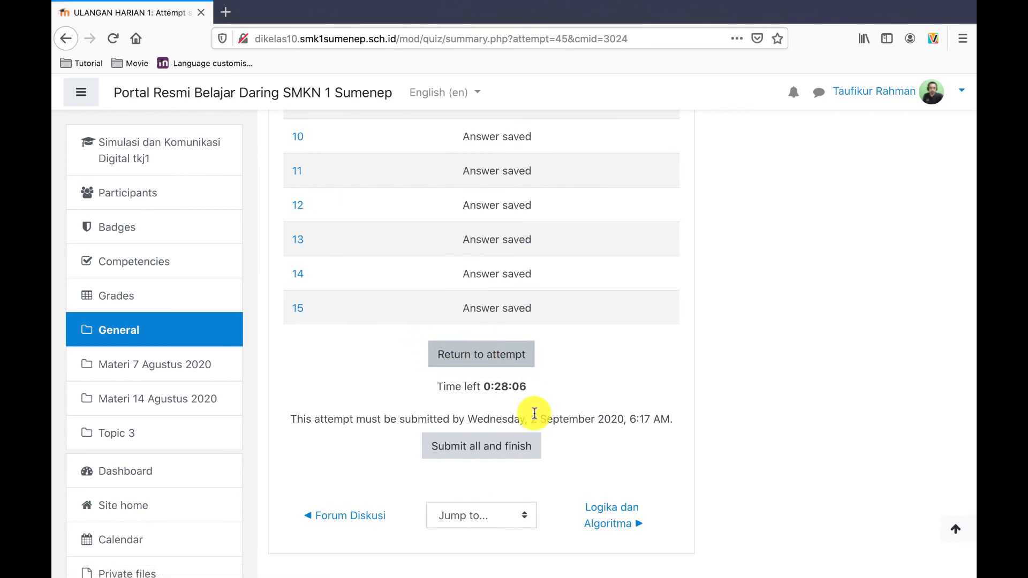
{"action": "left_click", "coordinate": [502, 454]}
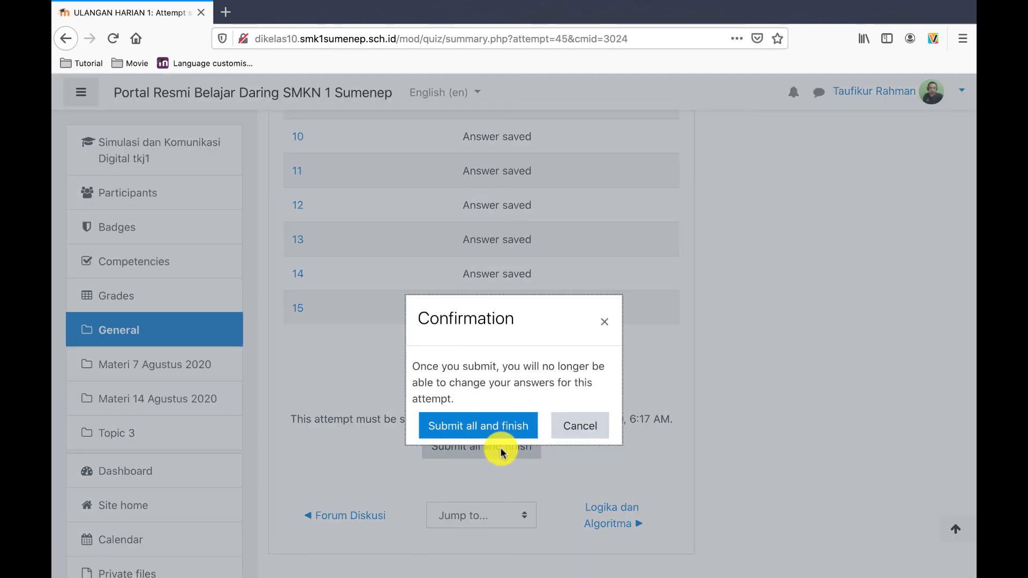
{"action": "left_click", "coordinate": [479, 428]}
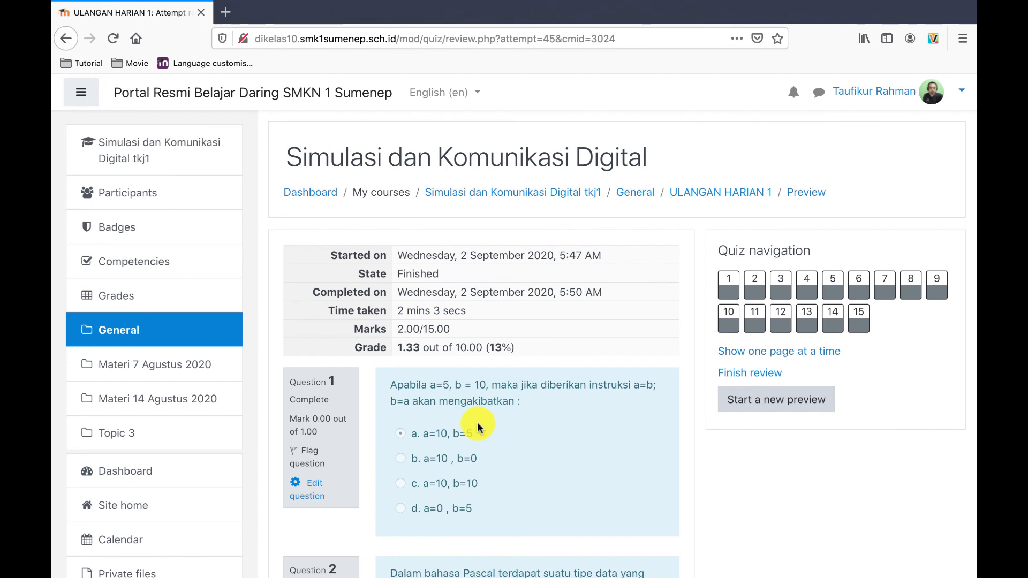
Examine the marks and grade in the review of the submitted preview attempt.
{"action": "scroll", "coordinate": [477, 422], "scroll_direction": "down", "scroll_amount": 2}
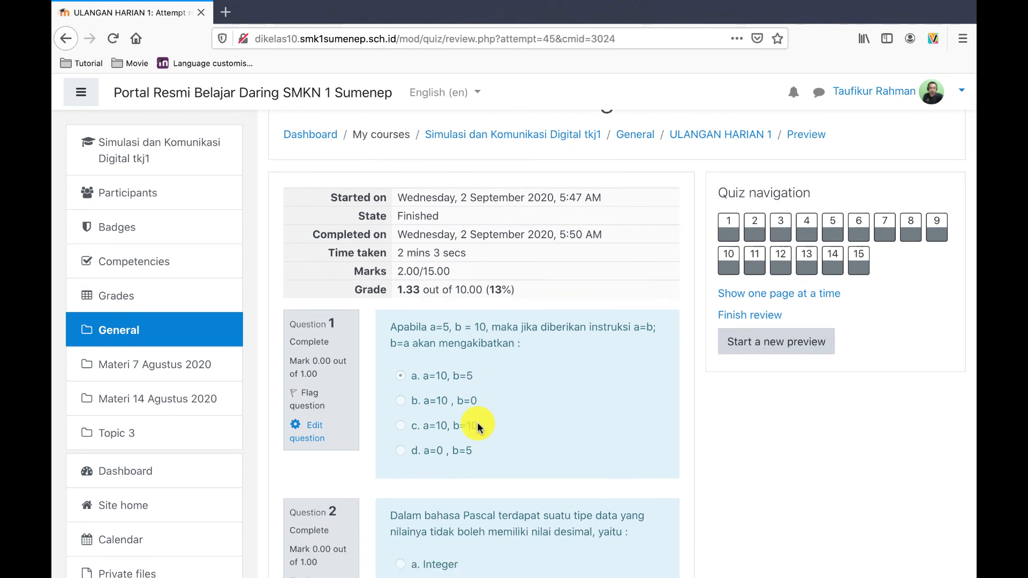
{"action": "scroll", "coordinate": [477, 422], "scroll_direction": "up", "scroll_amount": 1}
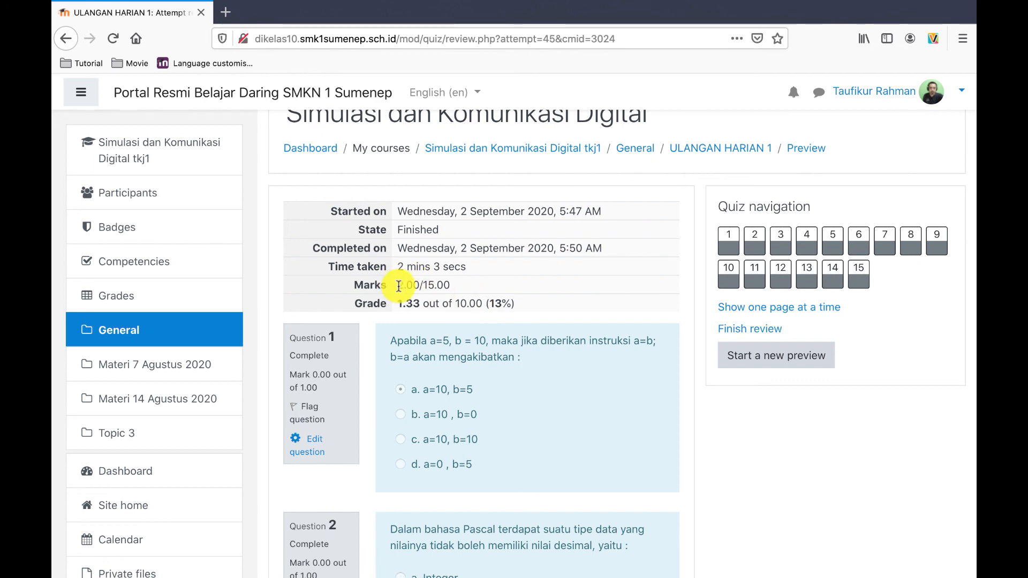
{"action": "left_click_drag", "start_coordinate": [398, 286], "coordinate": [458, 303]}
{"action": "left_click", "coordinate": [457, 302]}
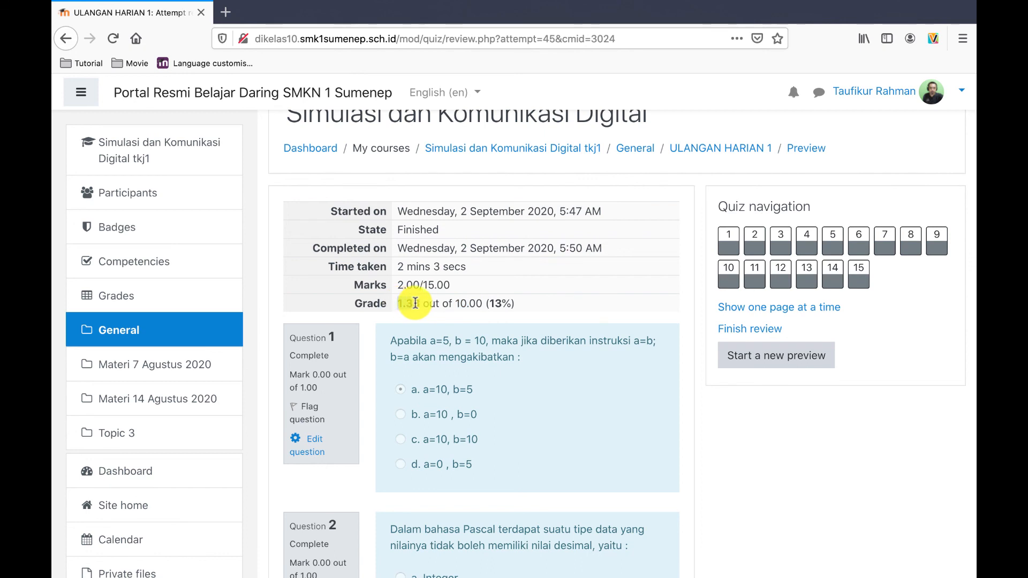
Check the overall grade and the per-question marks from question 1 through question 15 in the attempt review.
{"action": "left_click_drag", "start_coordinate": [420, 303], "coordinate": [442, 306]}
{"action": "left_click", "coordinate": [459, 303]}
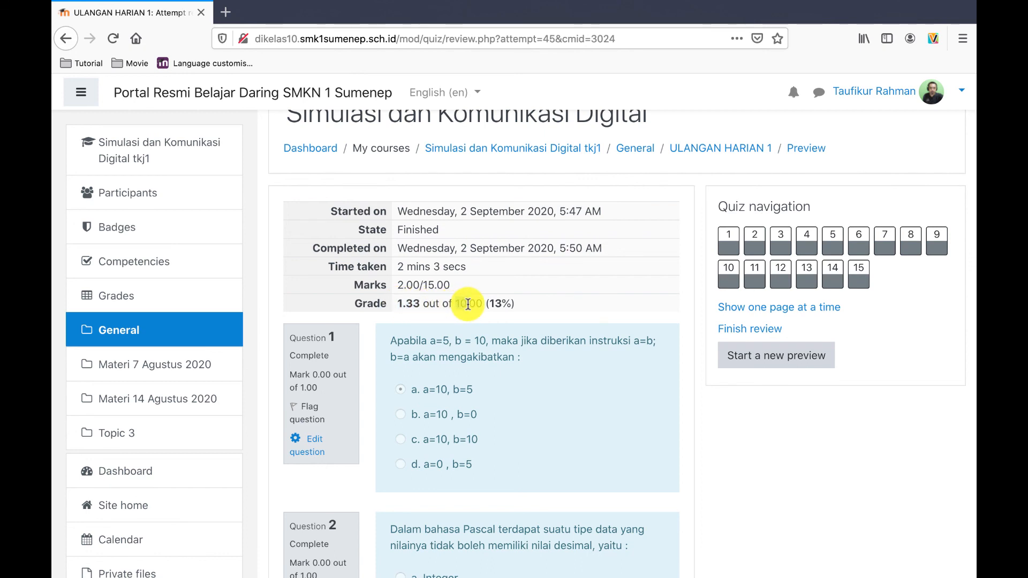
{"action": "scroll", "coordinate": [495, 378], "scroll_direction": "down", "scroll_amount": 5}
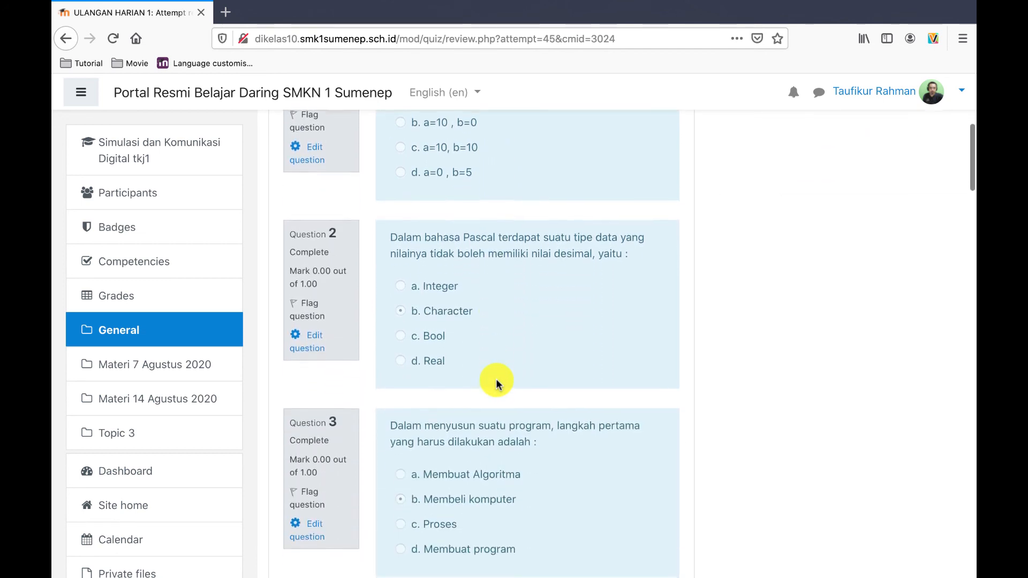
{"action": "scroll", "coordinate": [428, 321], "scroll_direction": "down", "scroll_amount": 2}
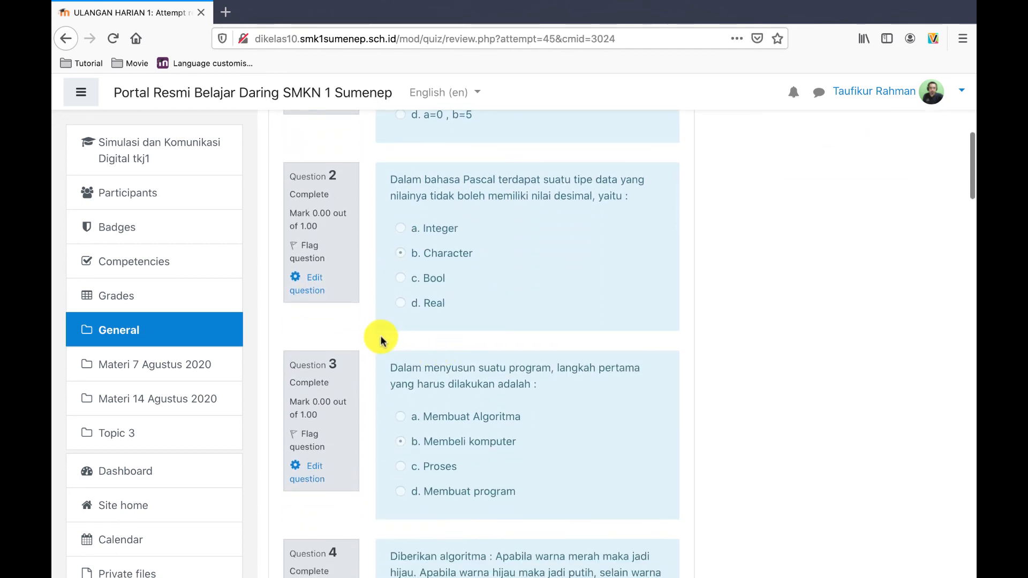
{"action": "scroll", "coordinate": [478, 347], "scroll_direction": "down", "scroll_amount": 15}
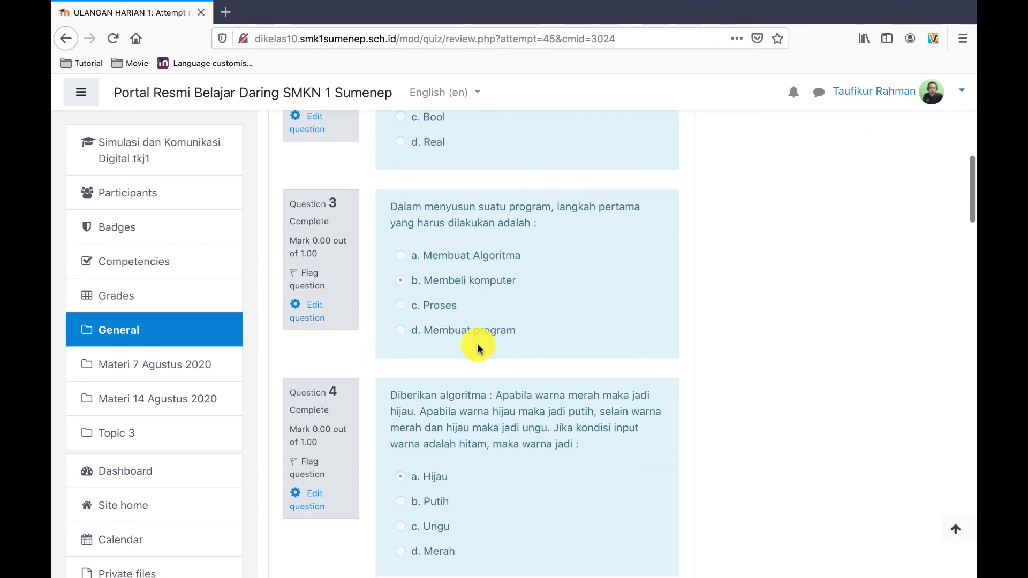
{"action": "scroll", "coordinate": [478, 347], "scroll_direction": "down", "scroll_amount": 20}
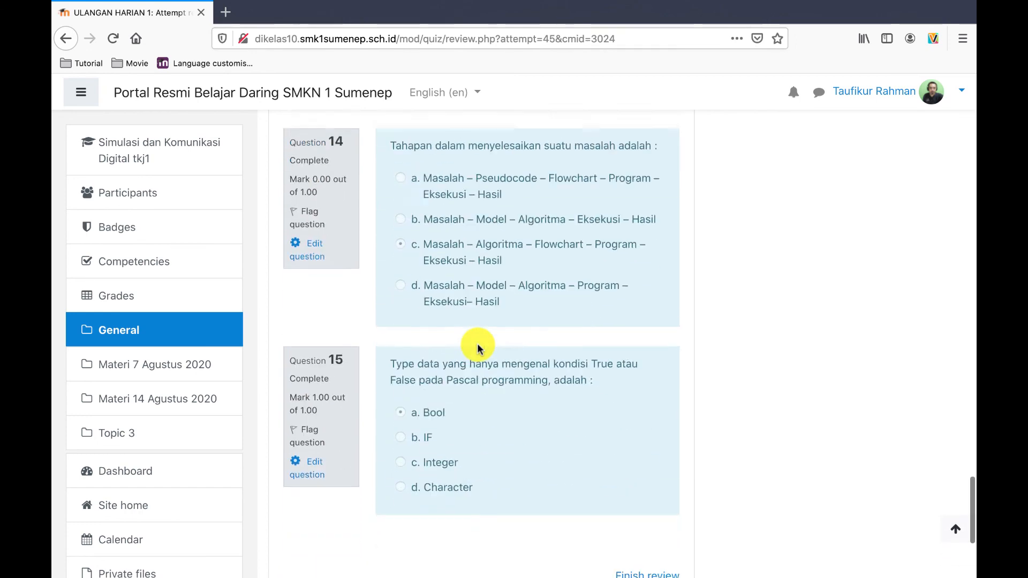
Finish the review and check the summary of previous attempts on the ULANGAN HARIAN 1 quiz page.
{"action": "left_click", "coordinate": [646, 349]}
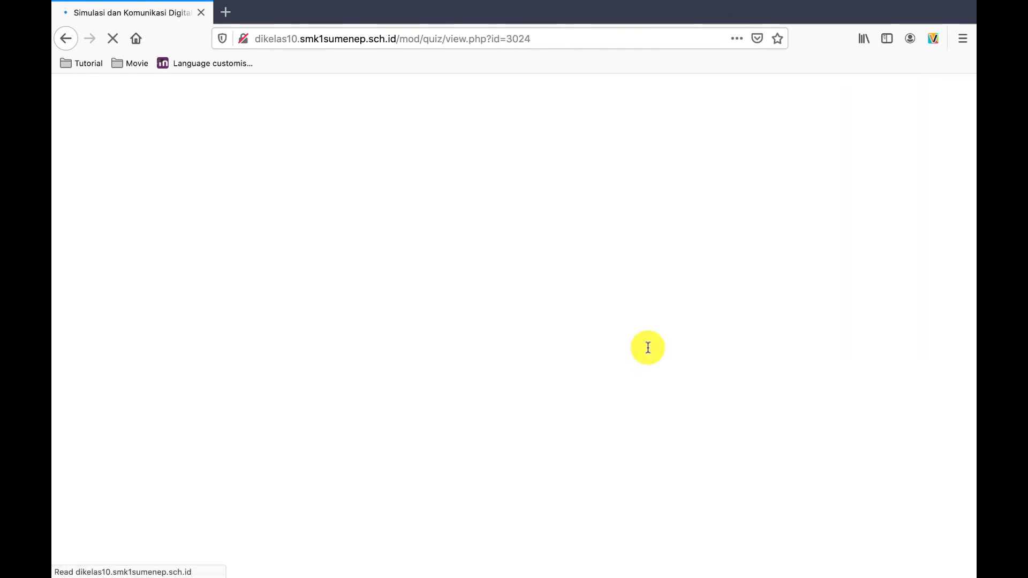
{"action": "scroll", "coordinate": [710, 424], "scroll_direction": "down", "scroll_amount": 3}
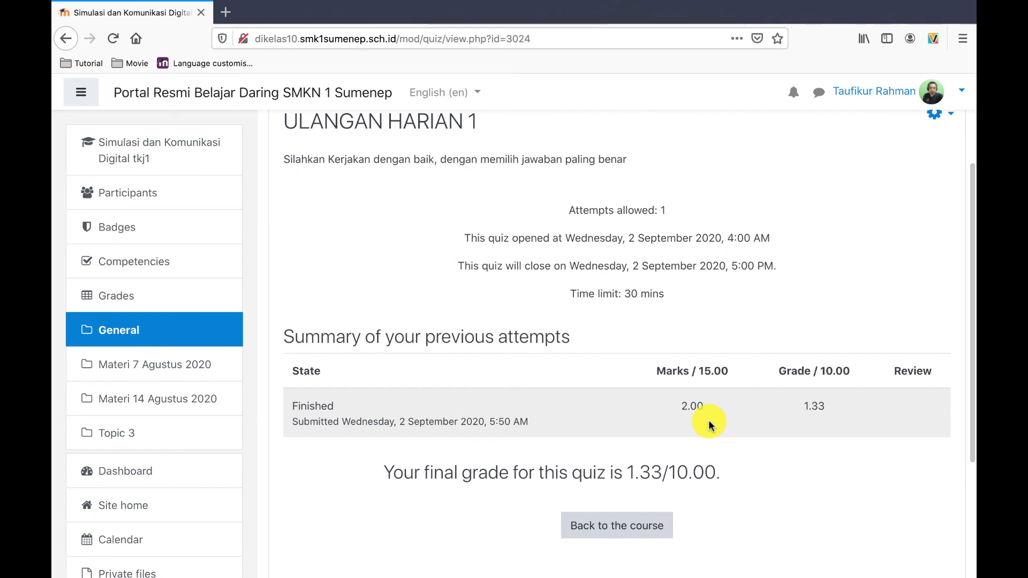
{"action": "scroll", "coordinate": [709, 424], "scroll_direction": "up", "scroll_amount": 3}
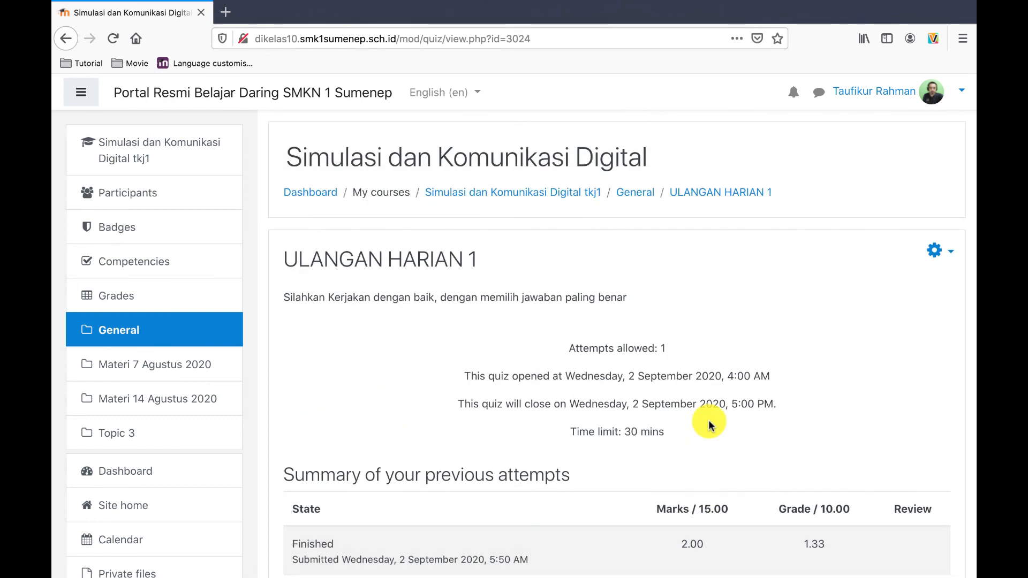